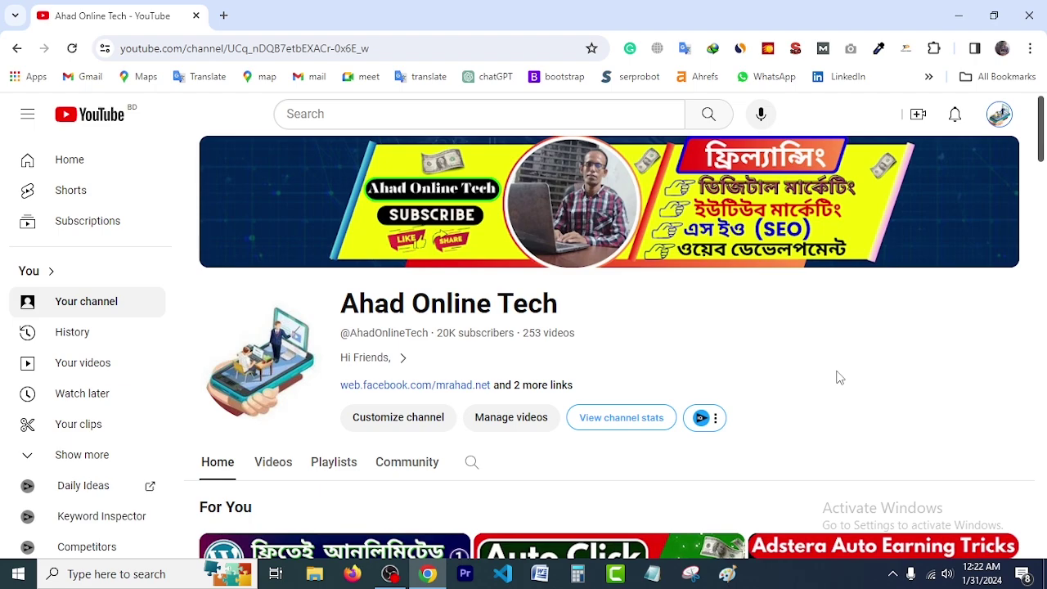
left_click_drag(1041, 155, 1041, 272)
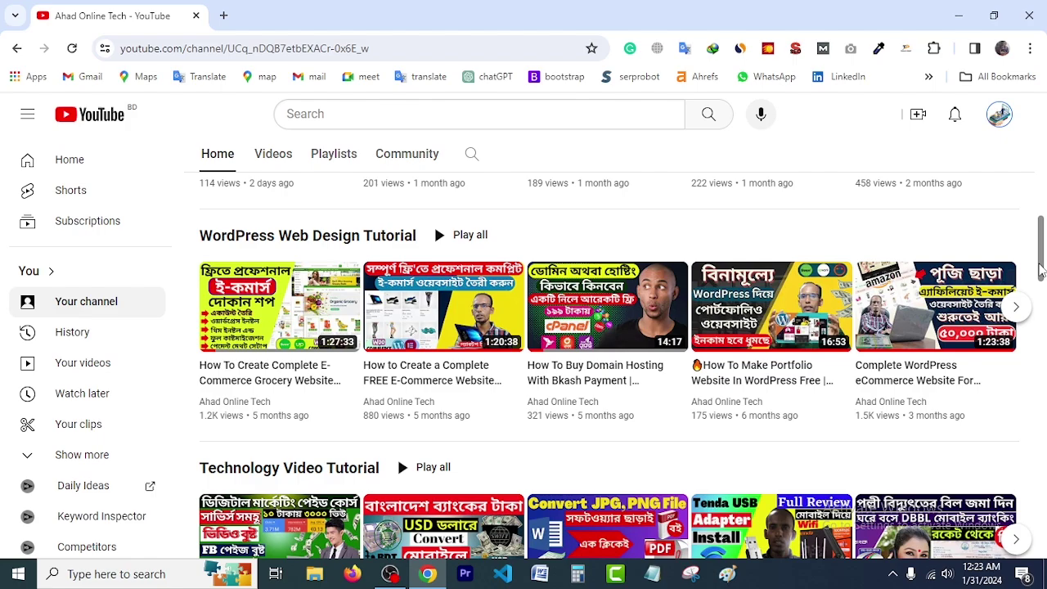
left_click_drag(1040, 270, 1044, 142)
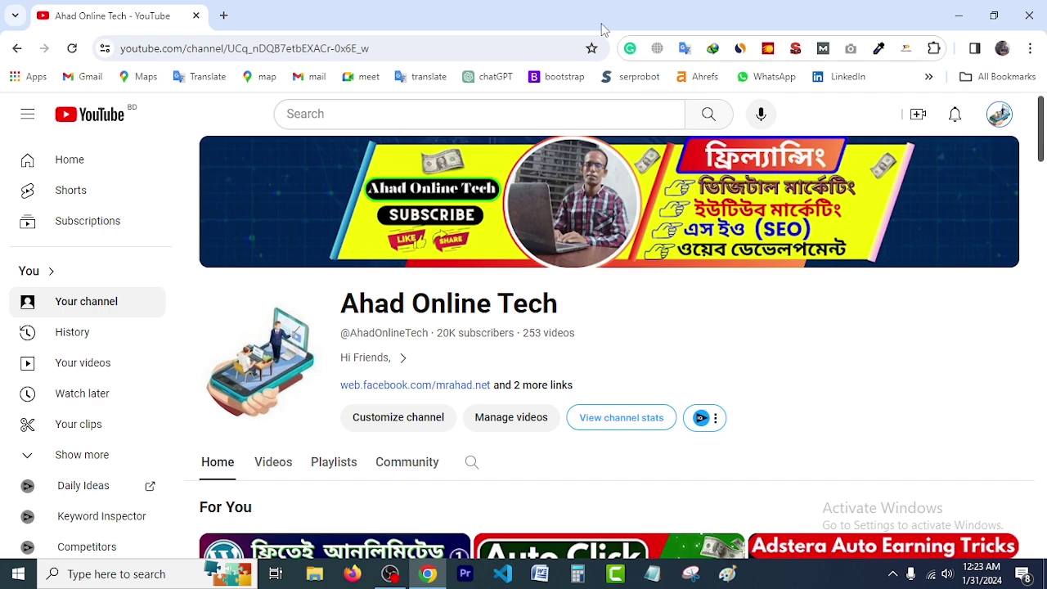
Open a new browser tab and close the YouTube channel tab
left_click(223, 15)
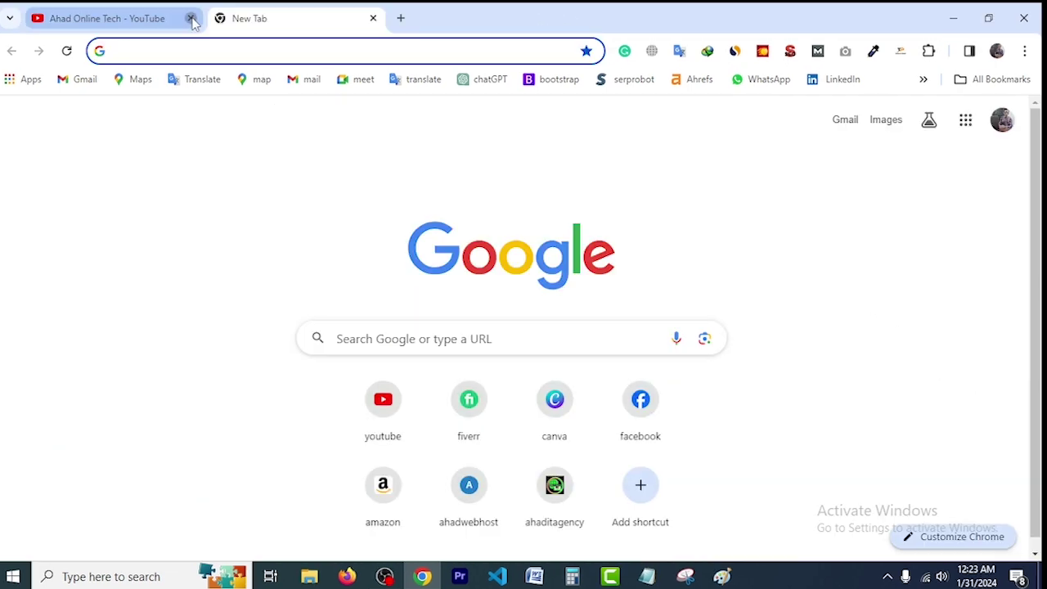
left_click(193, 16)
left_click(422, 576)
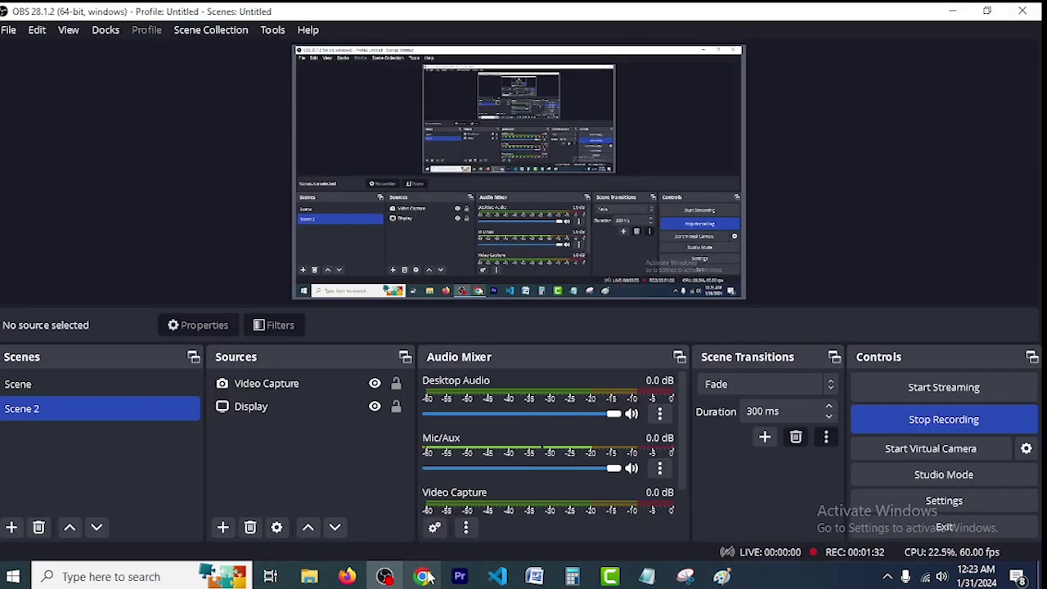
left_click(422, 576)
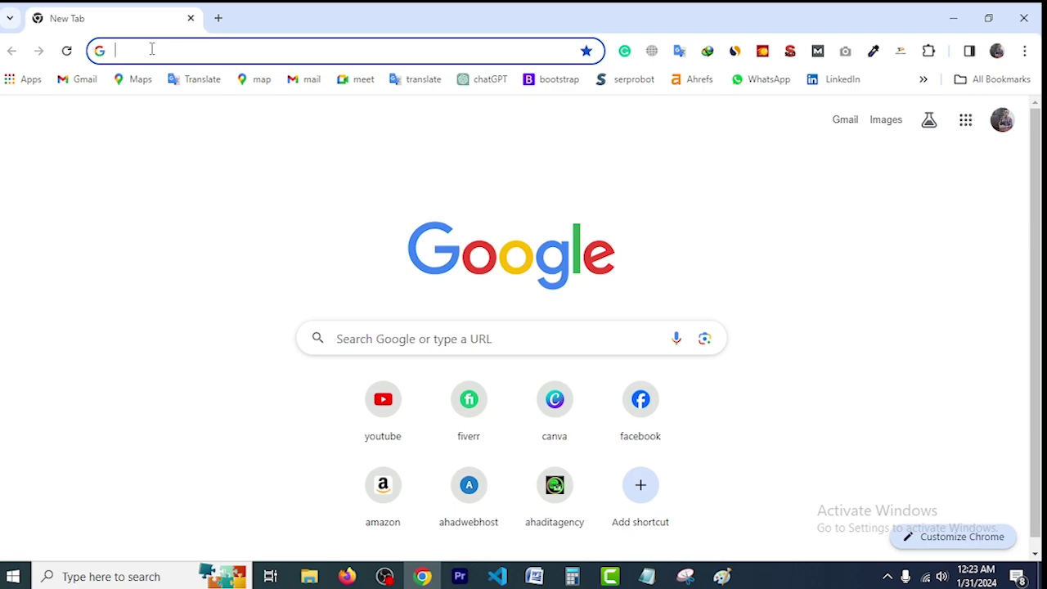
Search Google for wpsandbox and open the wpsandbox.net website
type("wpsandbox")
key("Return")
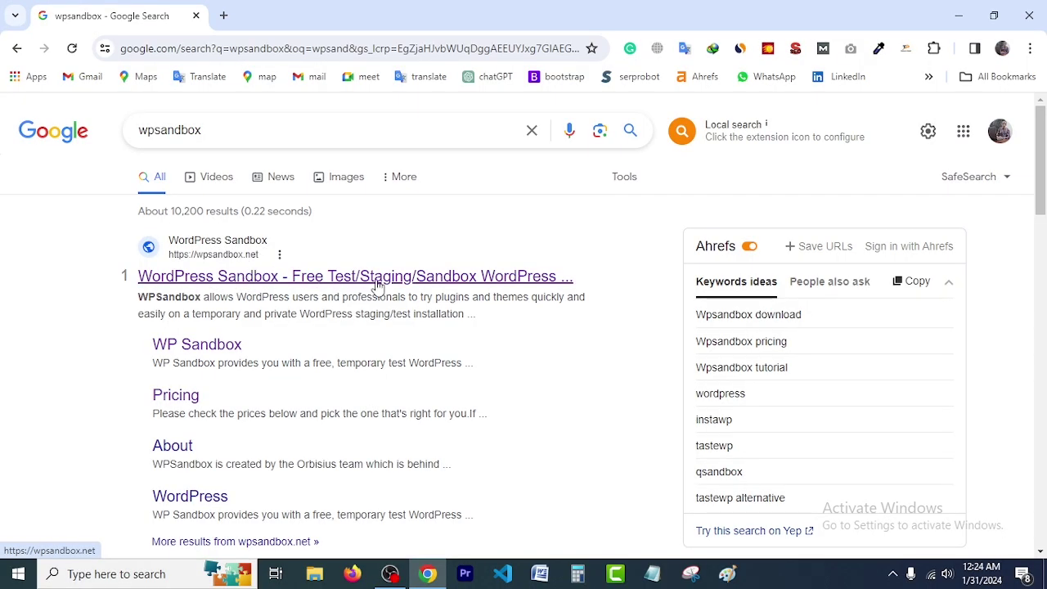
left_click(221, 250)
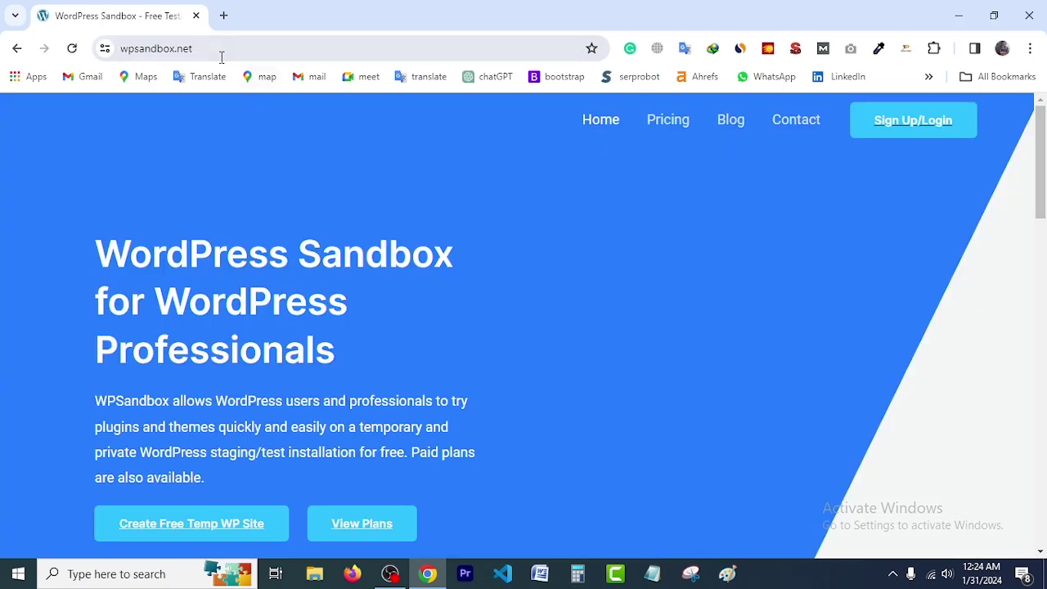
left_click(221, 51)
left_click(271, 51)
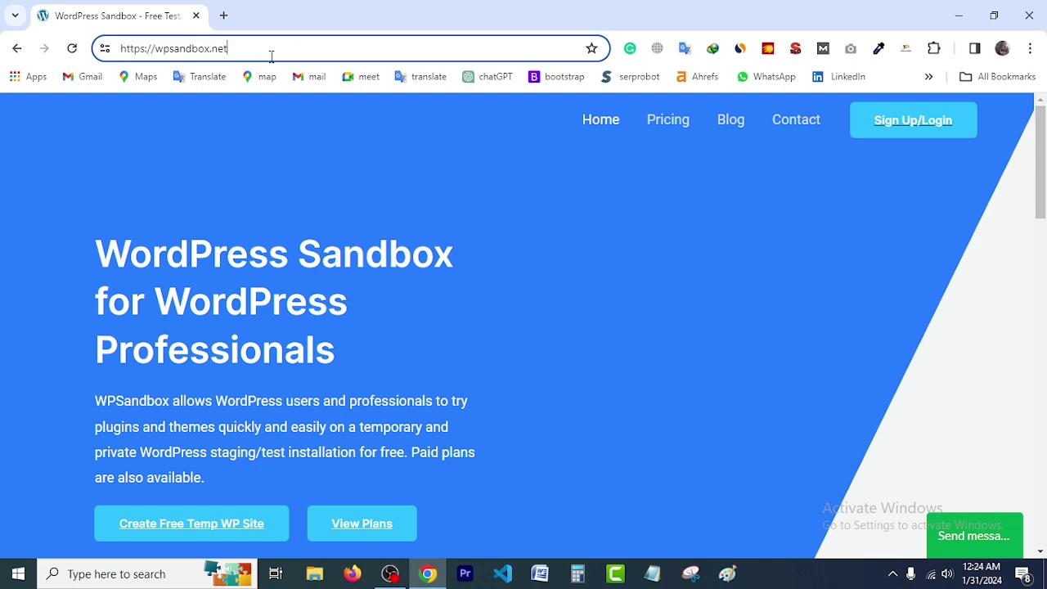
left_click_drag(271, 51, 121, 50)
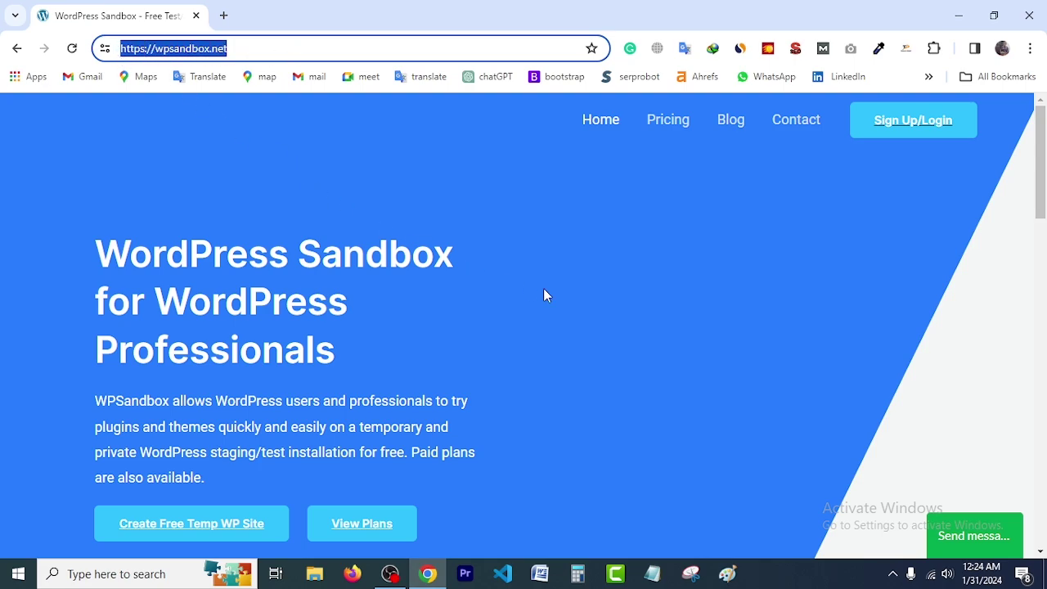
scroll(580, 302, "down", 2)
scroll(581, 303, "up", 2)
left_click(504, 227)
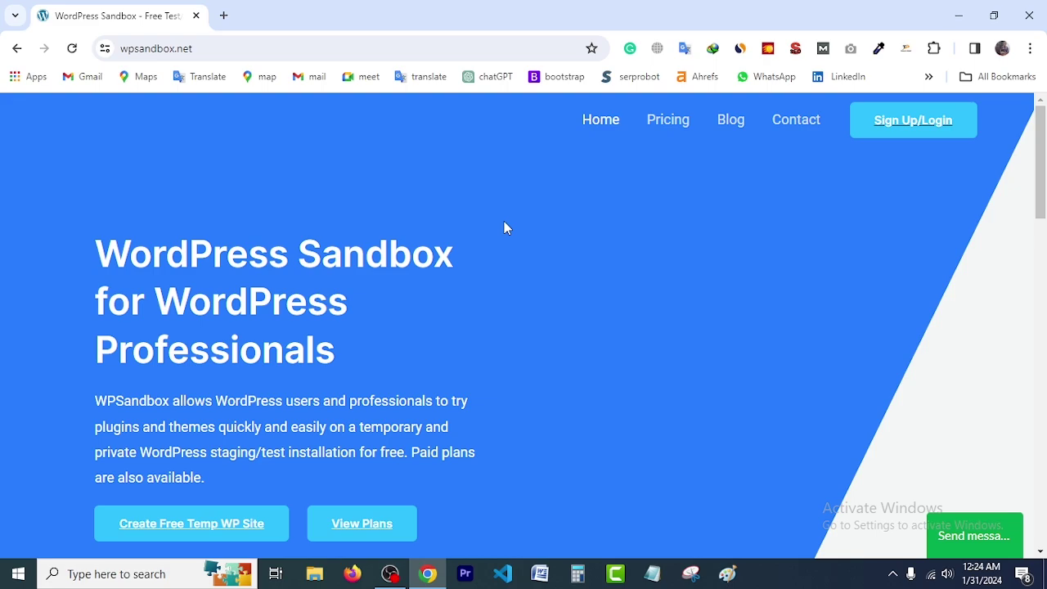
Open the WPSandbox pricing page and review the Basic, Plus, Pro and Advanced plans under monthly billing
left_click(665, 131)
scroll(612, 205, "down", 5)
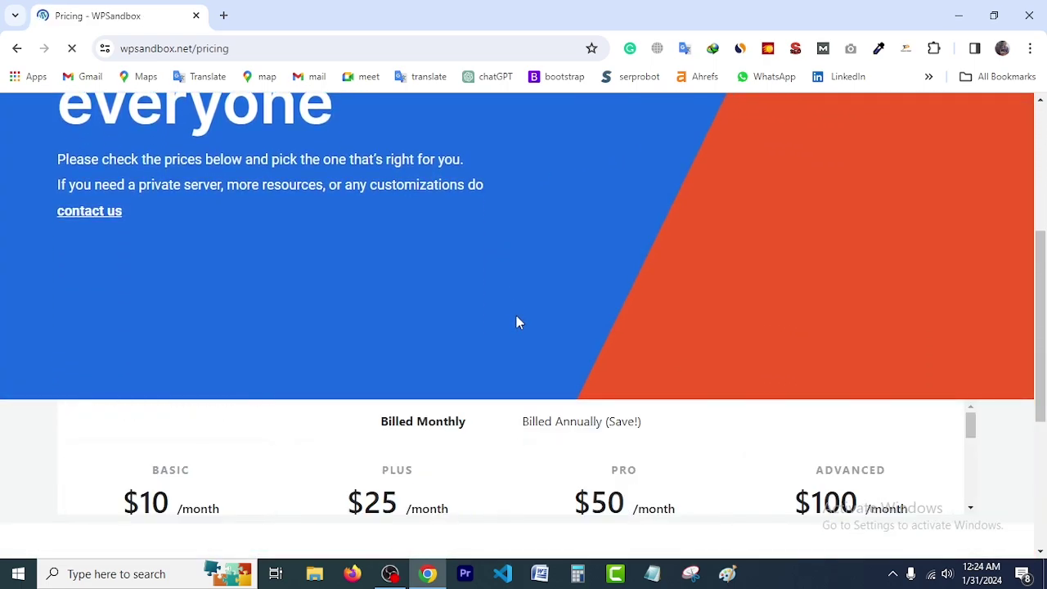
scroll(516, 322, "down", 2)
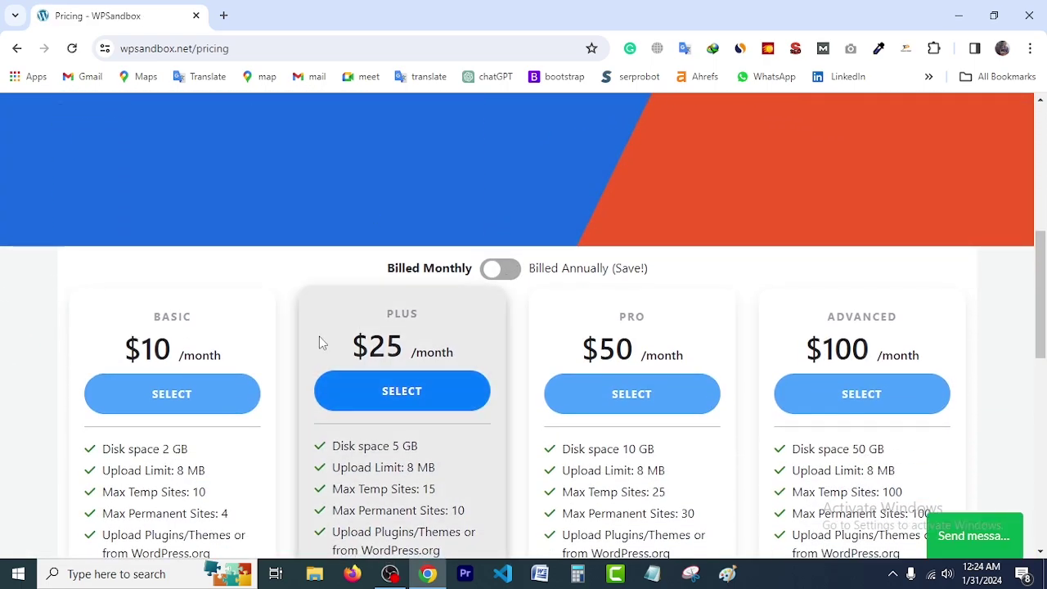
scroll(539, 409, "down", 1)
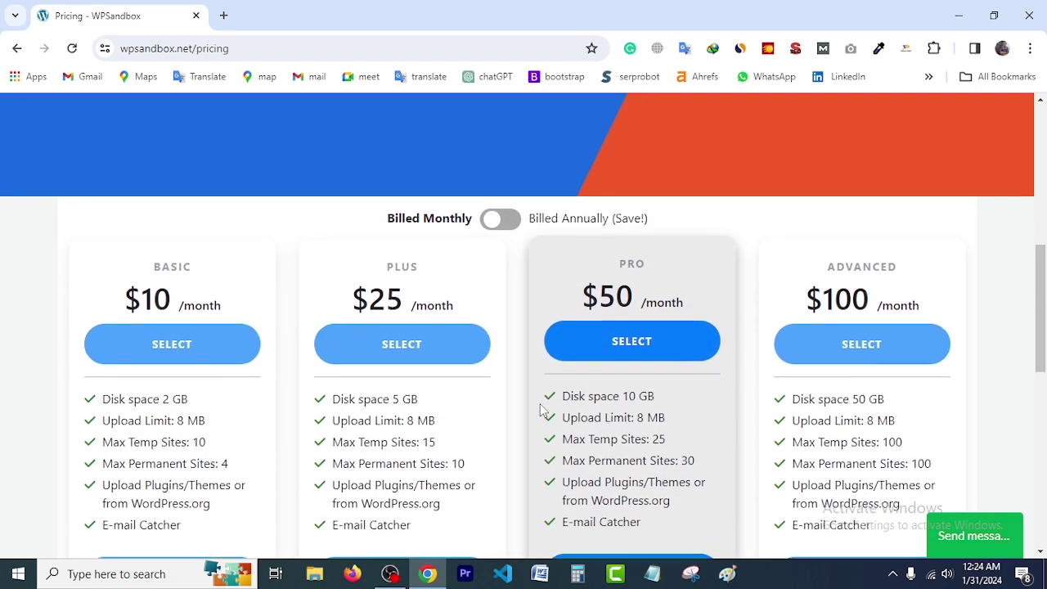
scroll(540, 409, "down", 2)
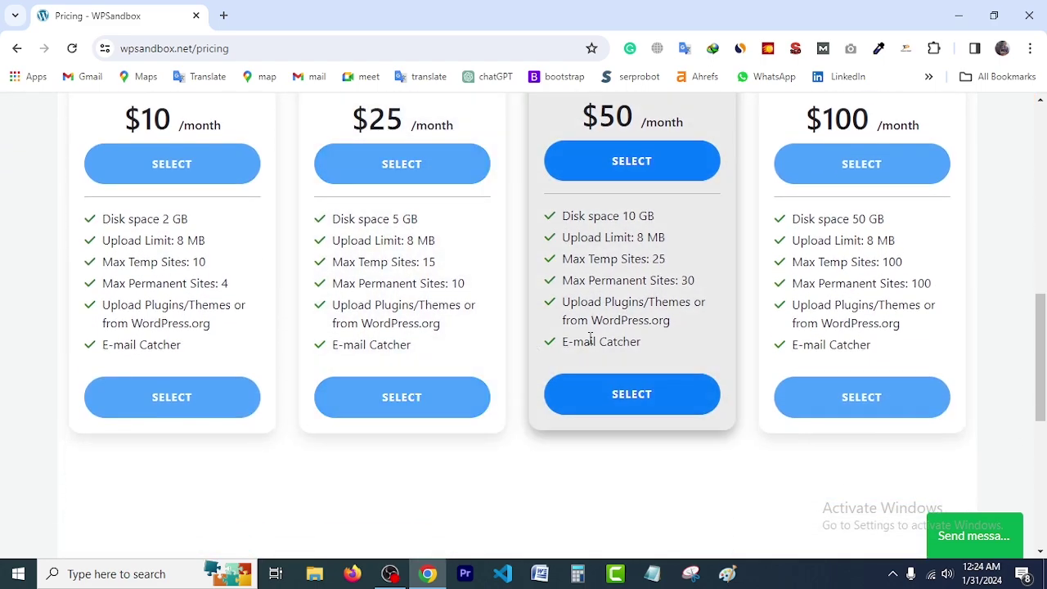
scroll(862, 341, "up", 3)
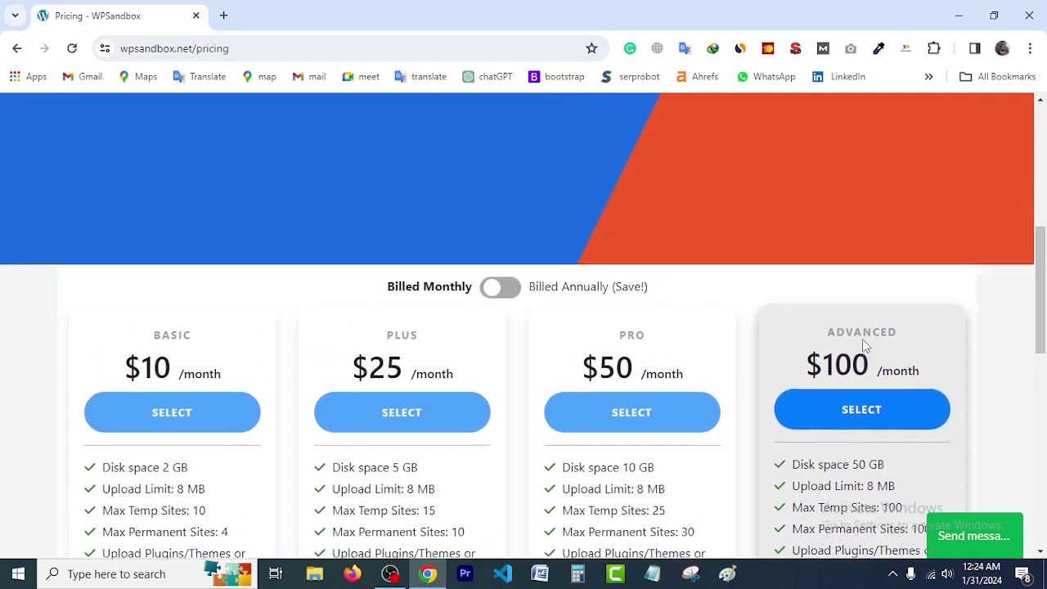
scroll(862, 342, "up", 1)
Review the plan prices and features under annual billing, and return the pricing view to monthly billing
left_click(498, 347)
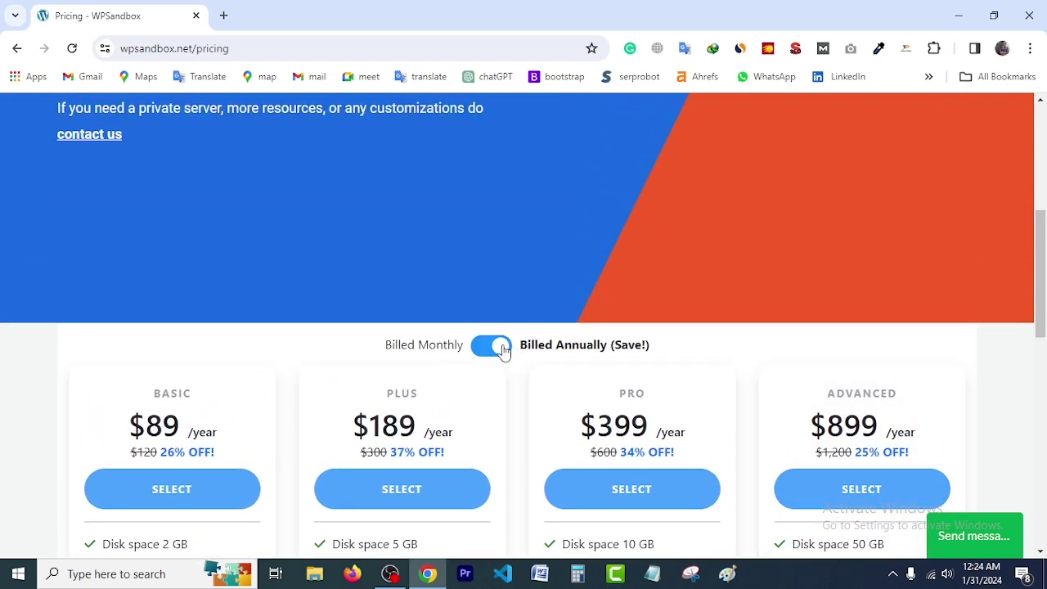
scroll(691, 384, "down", 1)
scroll(692, 380, "down", 4)
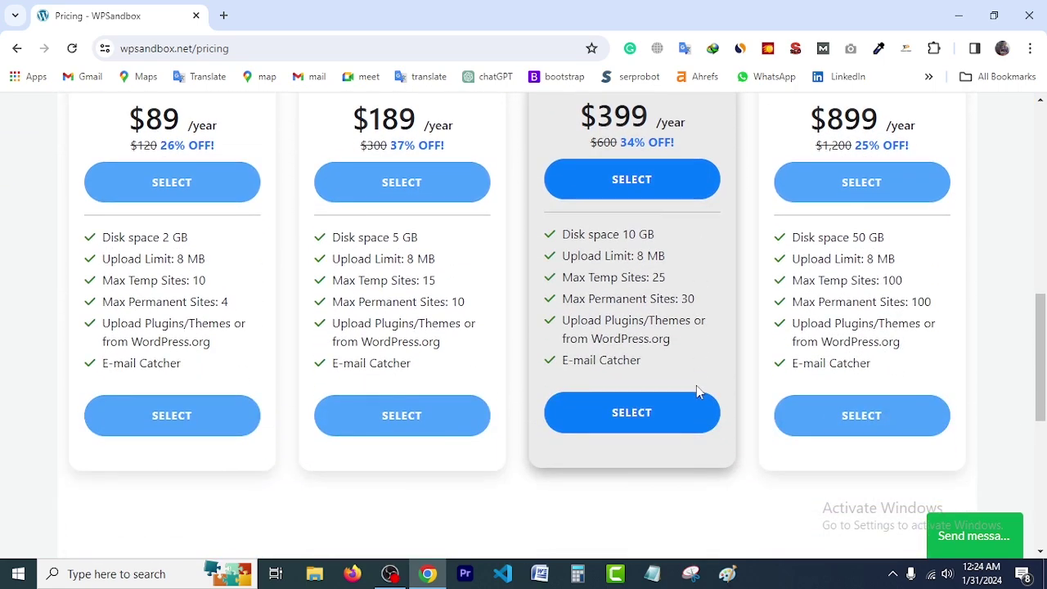
scroll(696, 385, "up", 4)
scroll(691, 378, "up", 3)
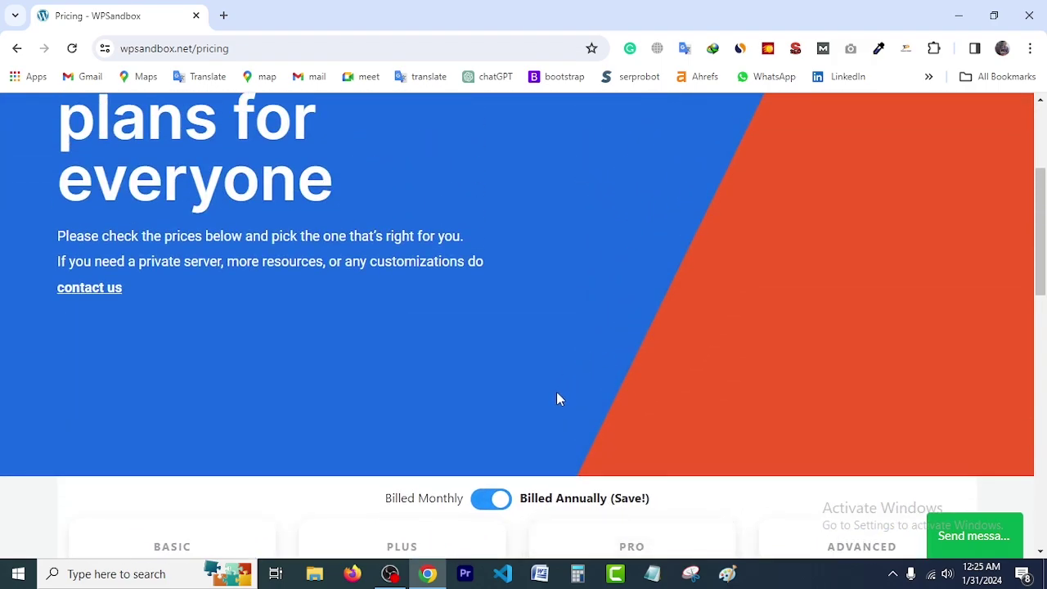
left_click(484, 502)
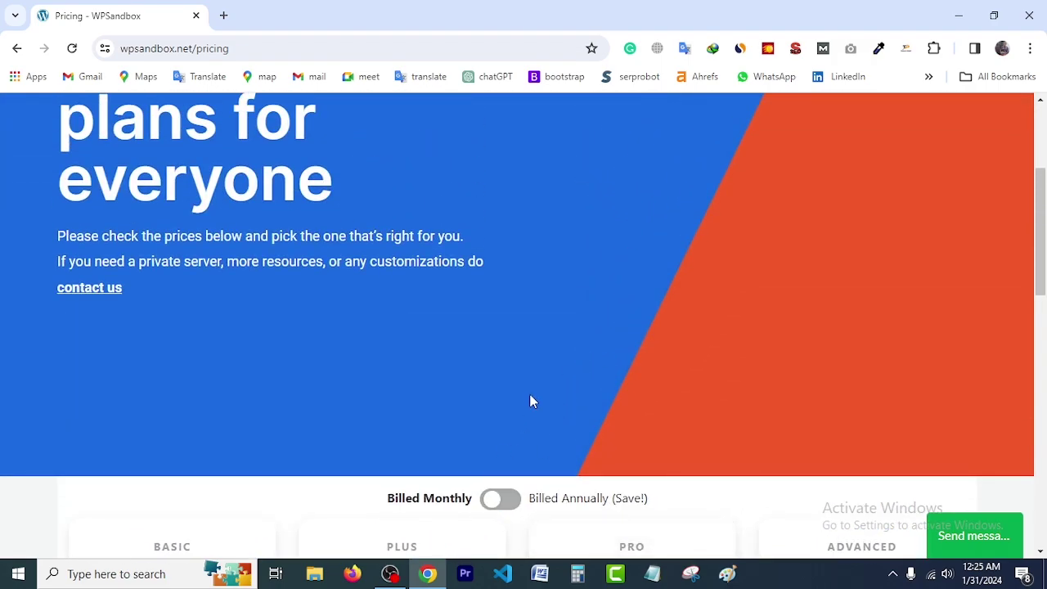
scroll(562, 344, "up", 3)
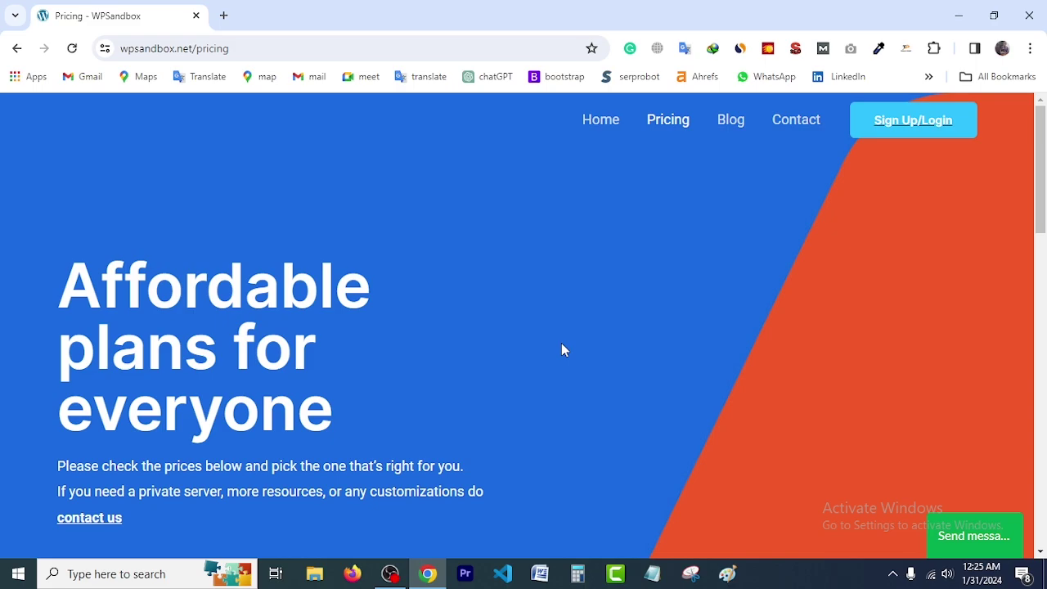
Return to the WPSandbox home page and start creating a free temporary WordPress site
left_click(615, 123)
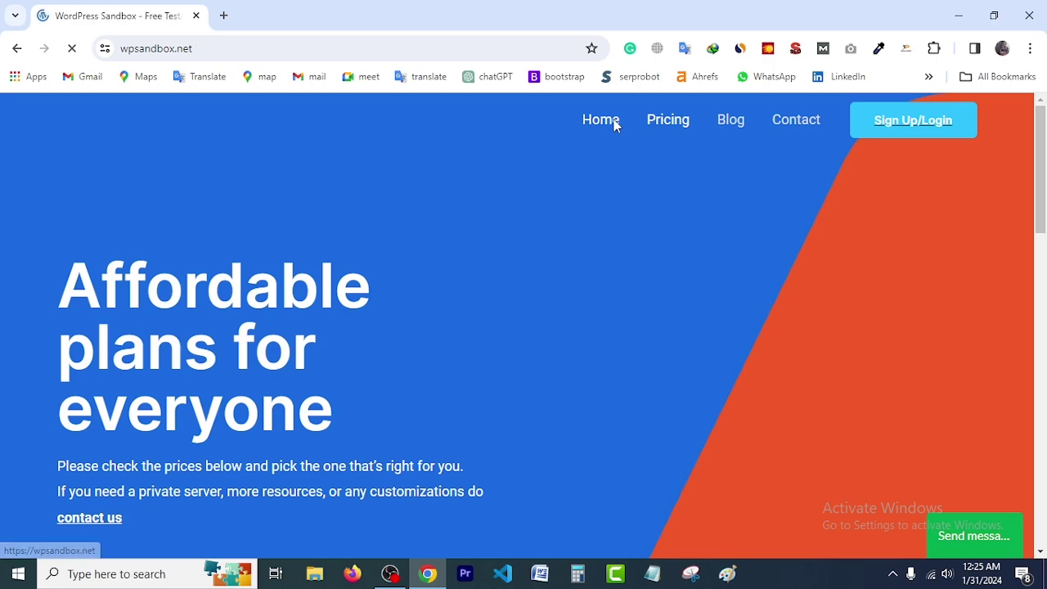
scroll(350, 281, "down", 1)
scroll(342, 282, "up", 1)
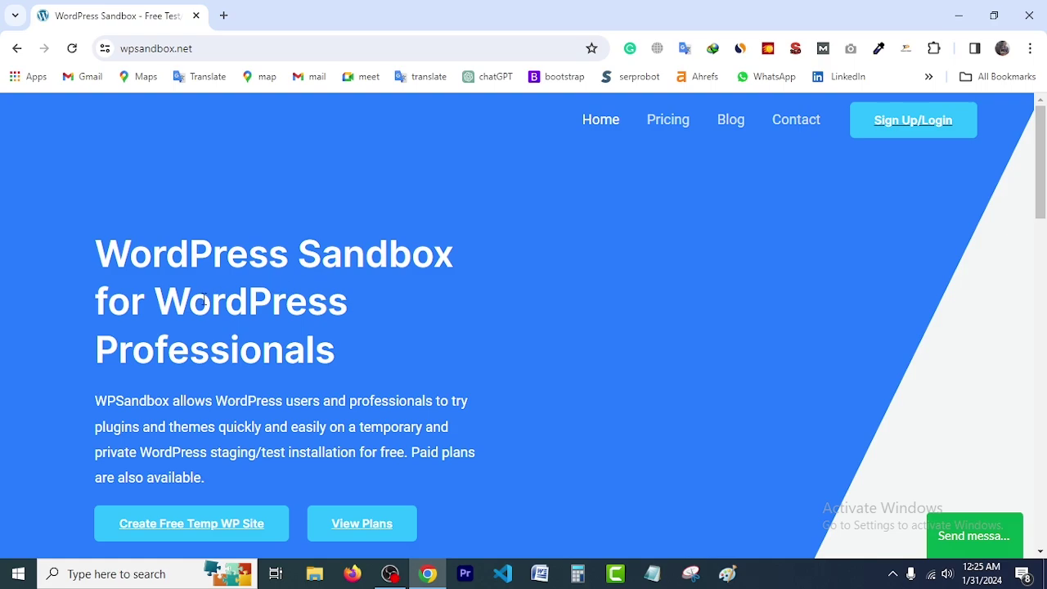
scroll(359, 360, "down", 2)
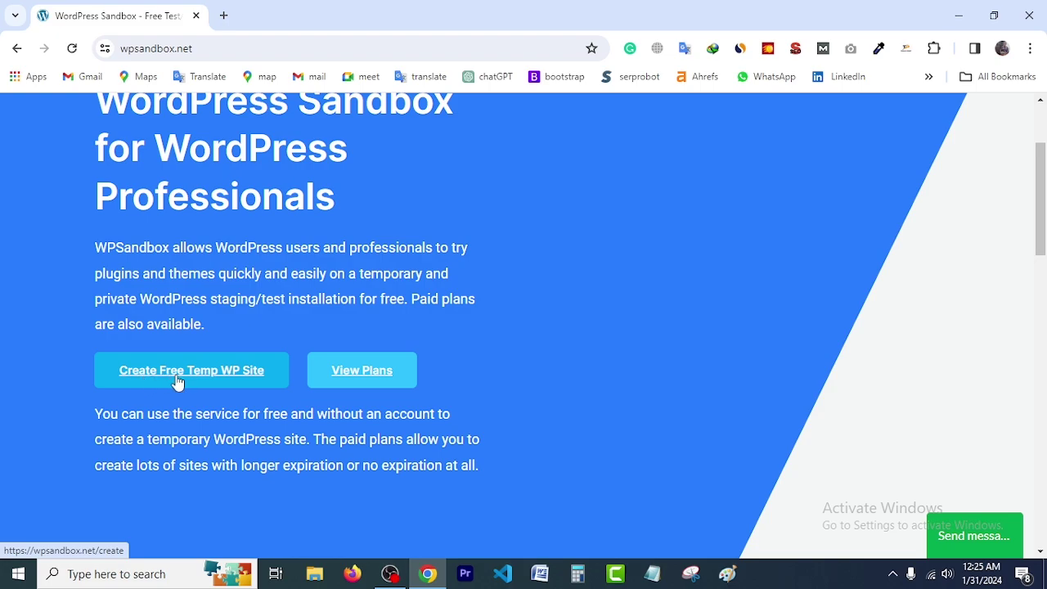
left_click(178, 382)
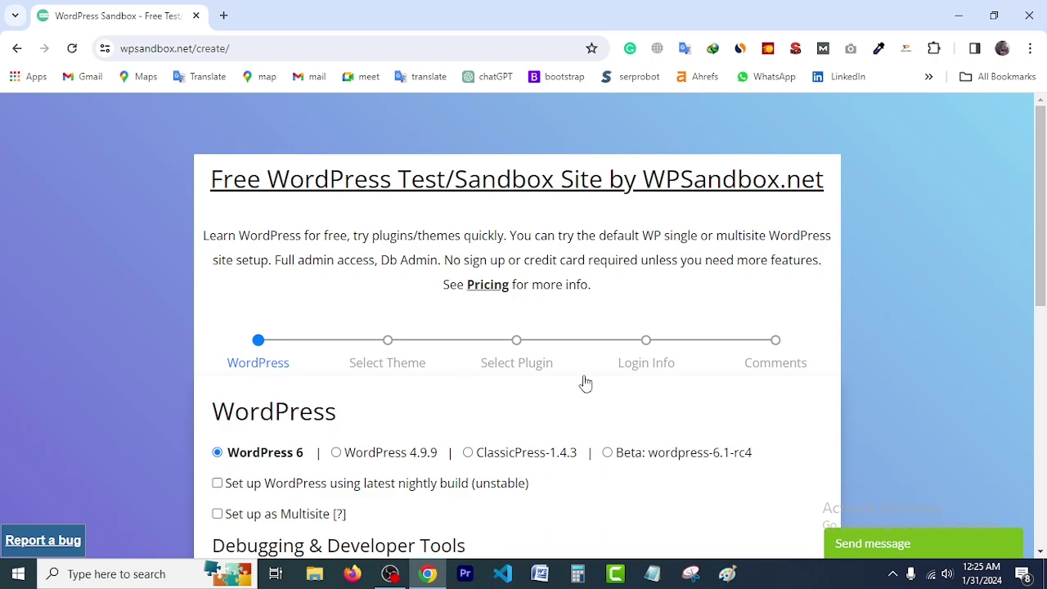
Keep WordPress 6 as the version and enable database access via web (phpMyAdmin and Adminer)
scroll(700, 378, "down", 1)
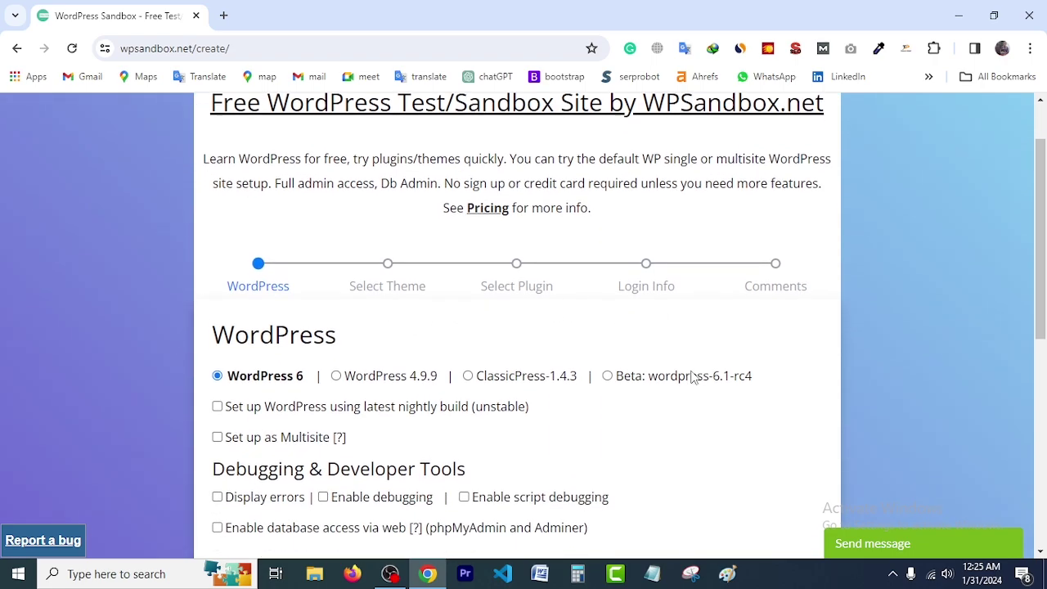
scroll(691, 375, "down", 1)
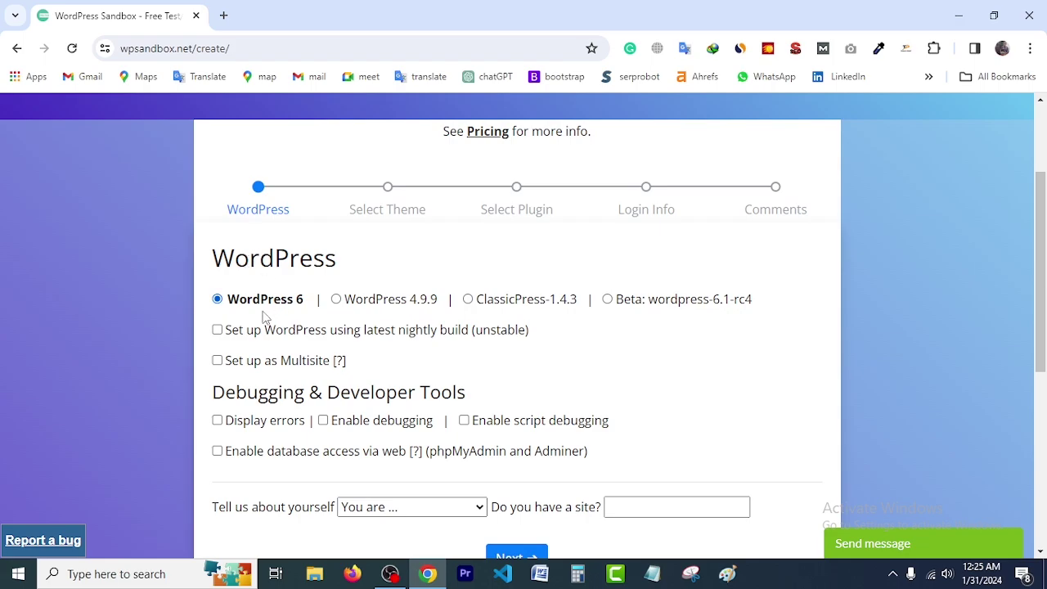
left_click_drag(315, 300, 235, 302)
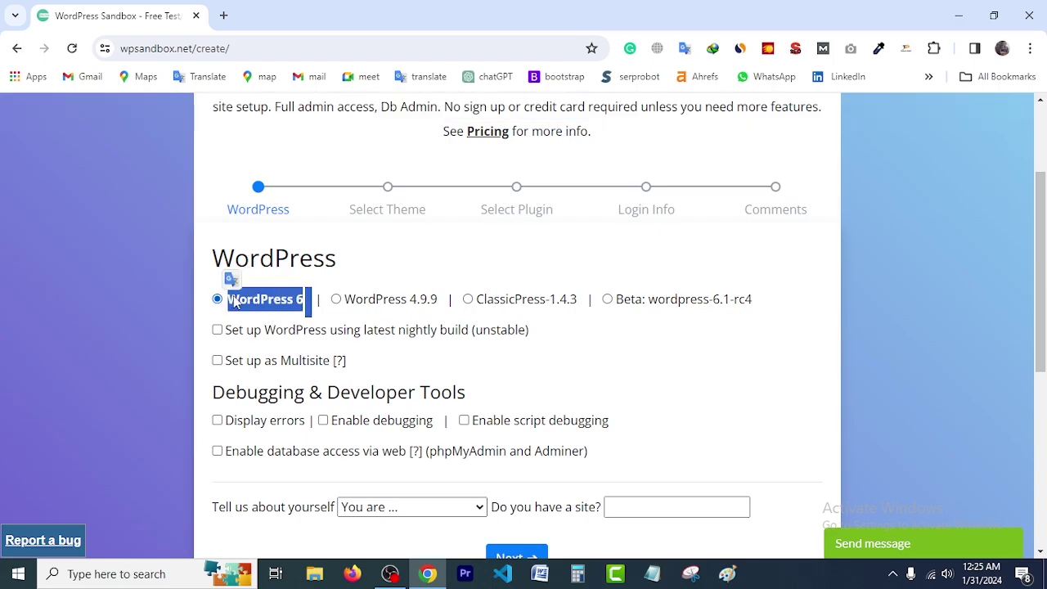
left_click(274, 309)
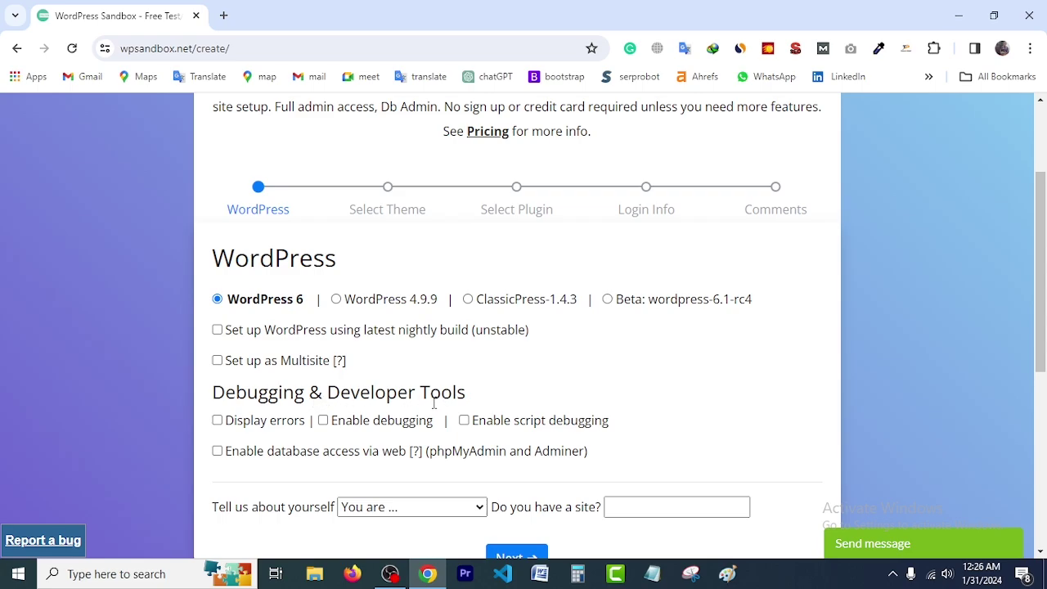
left_click(228, 460)
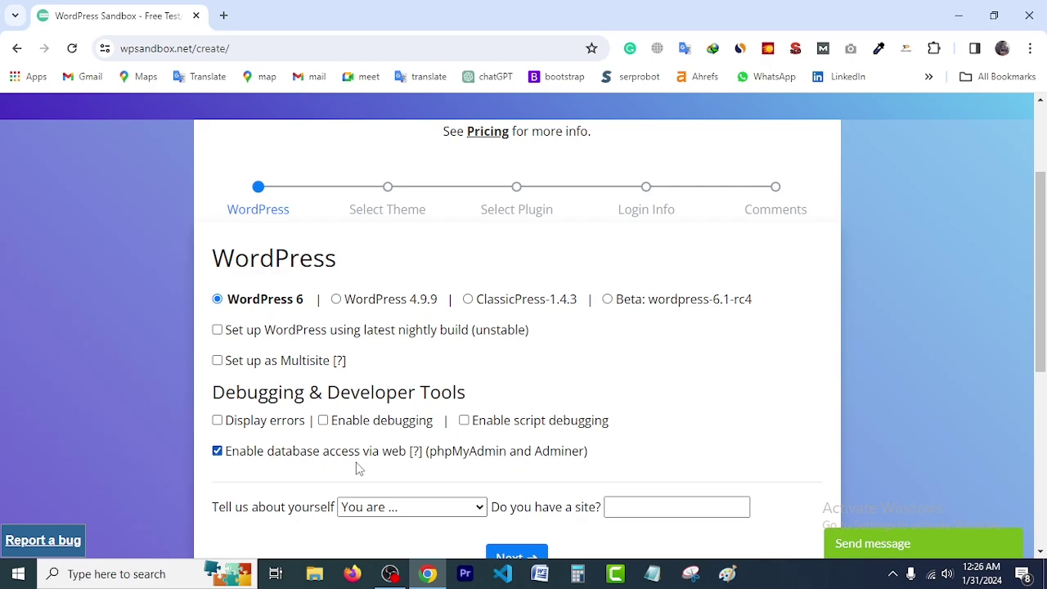
mouse_move(388, 462)
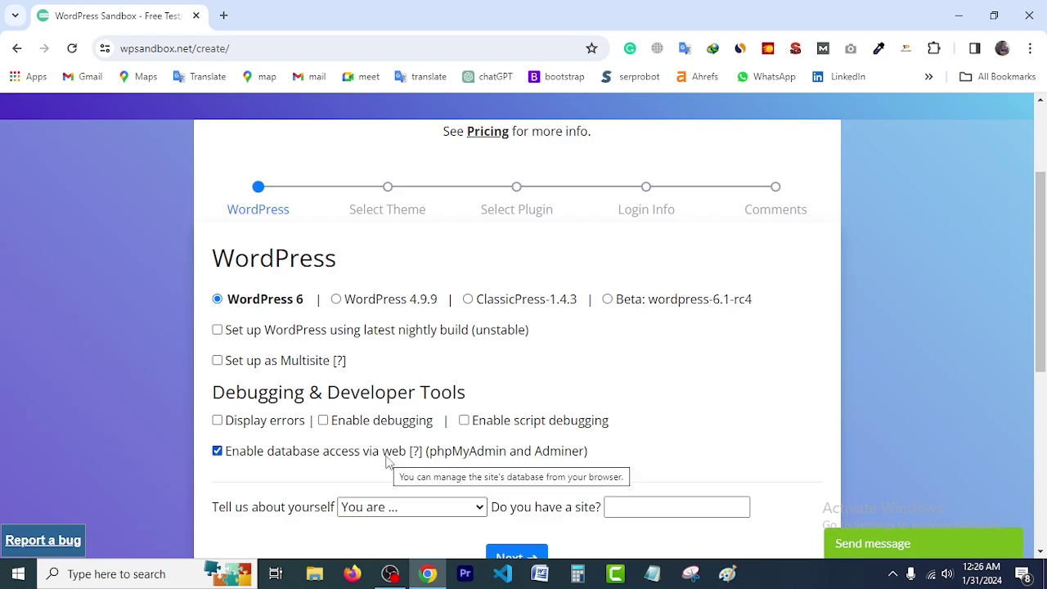
Describe yourself as a WordPress Developer and enter mypersonalsite as the existing site
scroll(389, 463, "down", 1)
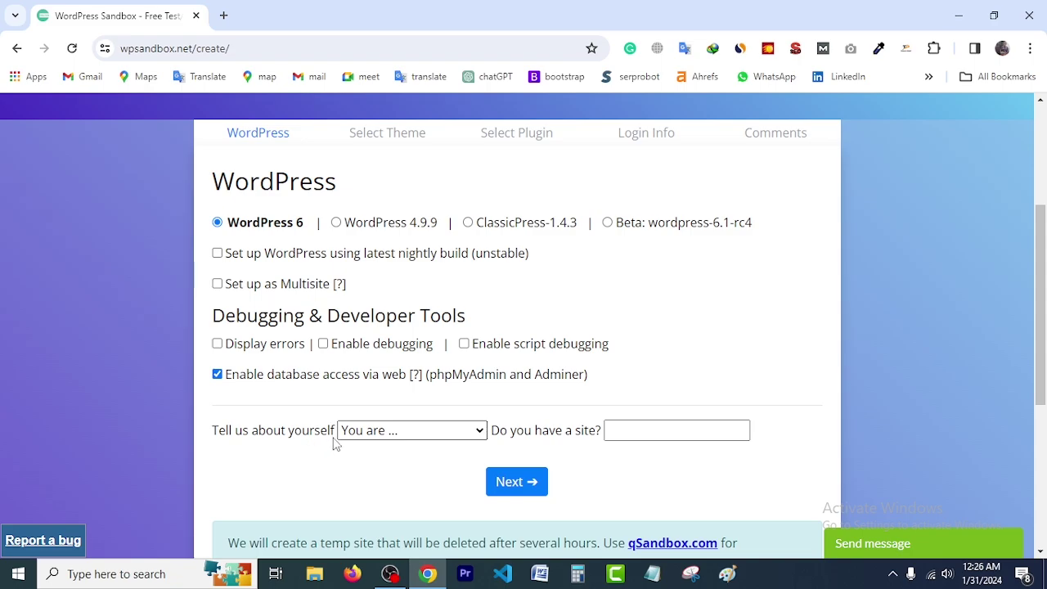
left_click(480, 434)
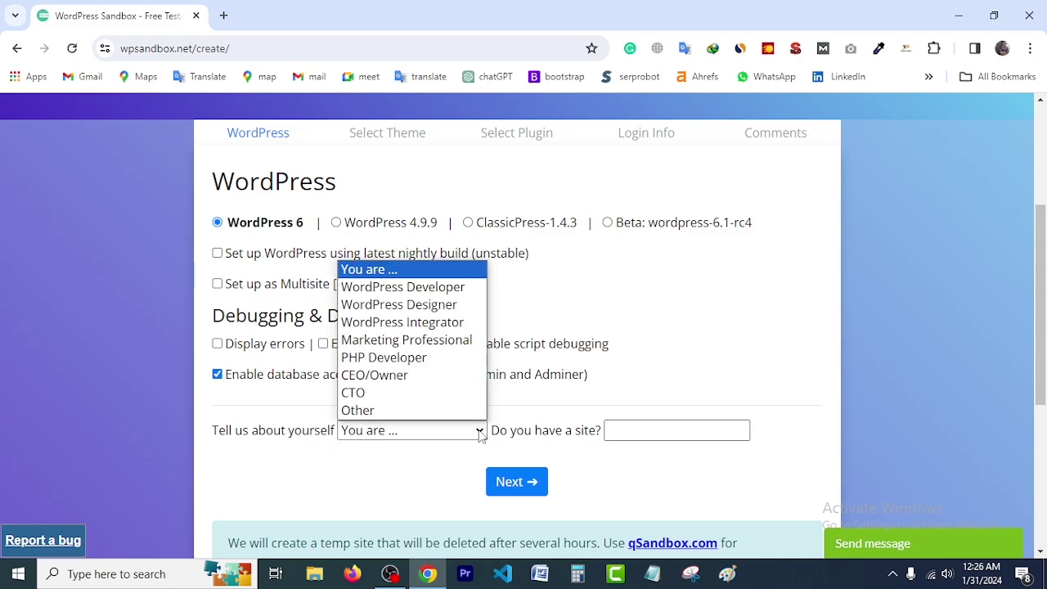
left_click(403, 287)
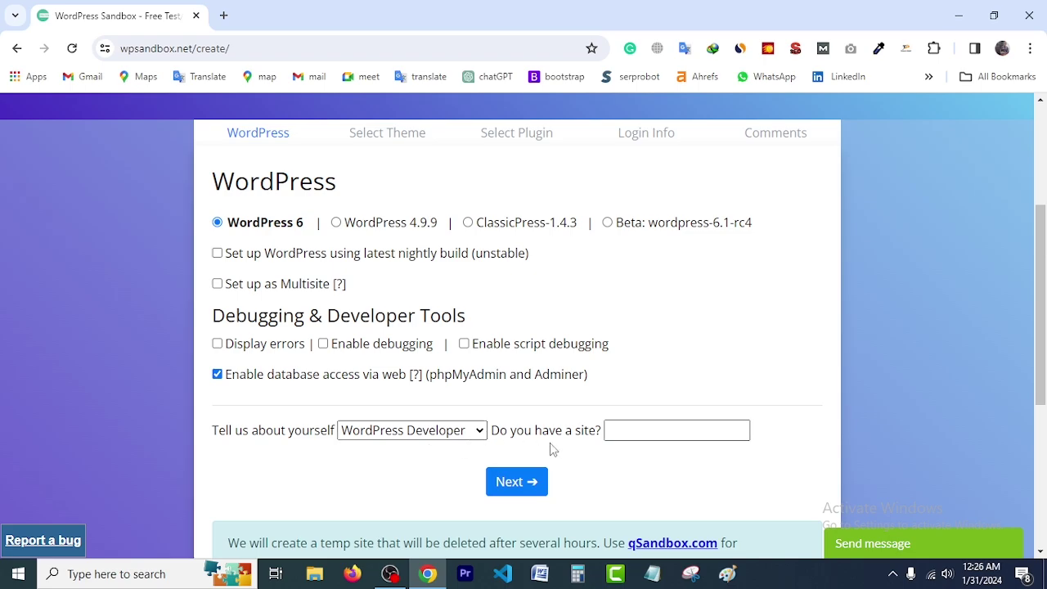
left_click(634, 429)
type("mypersonalsite")
Submit the WordPress options and skip the theme selection without entering a theme URL
scroll(633, 458, "down", 2)
left_click(527, 334)
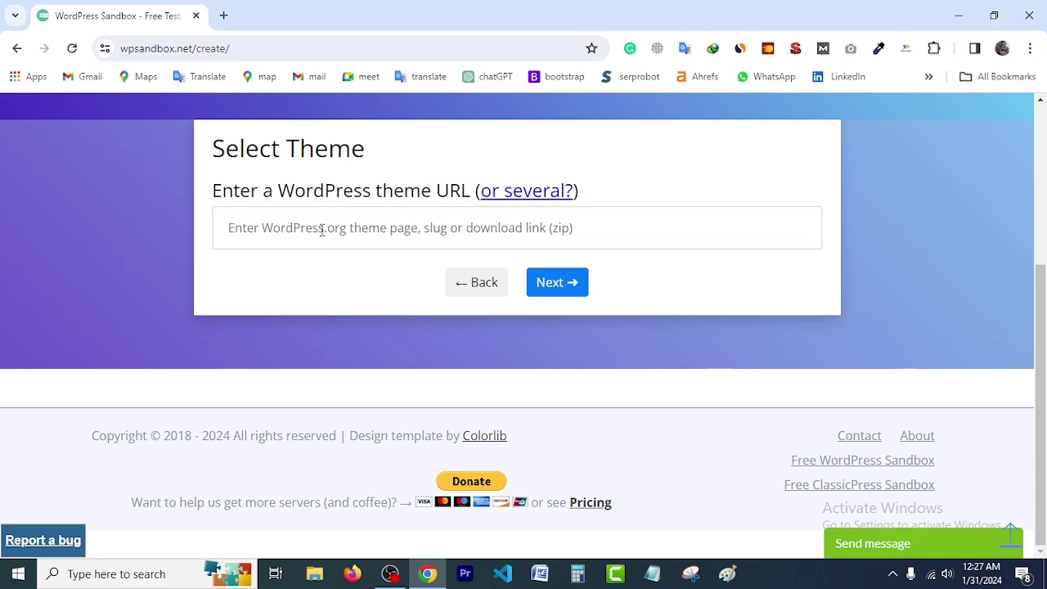
left_click(564, 287)
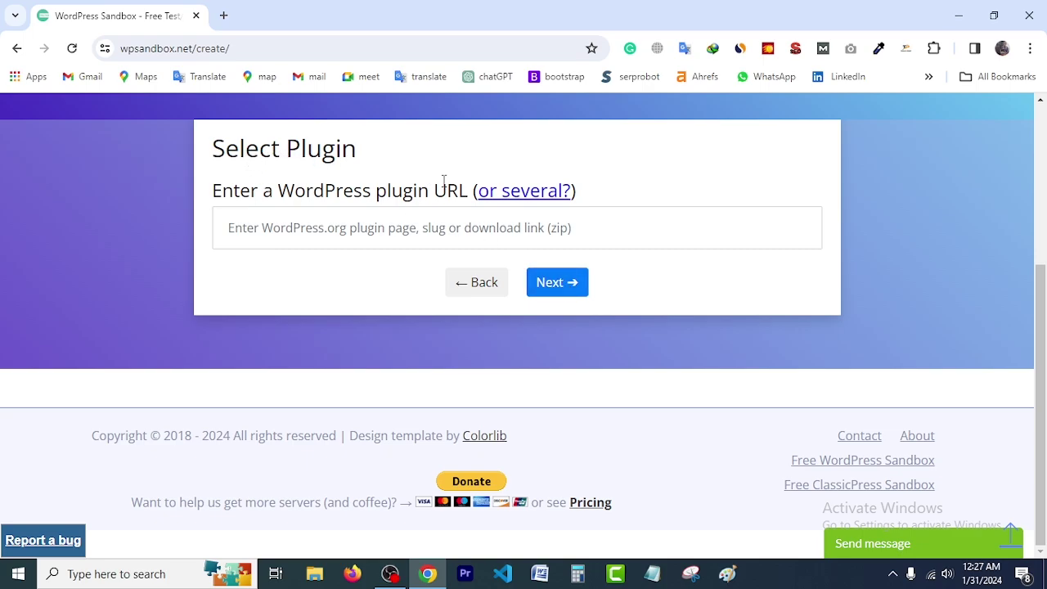
Skip the plugin selection, then submit the login info with the primary email filled in and consent to updates given
left_click(561, 283)
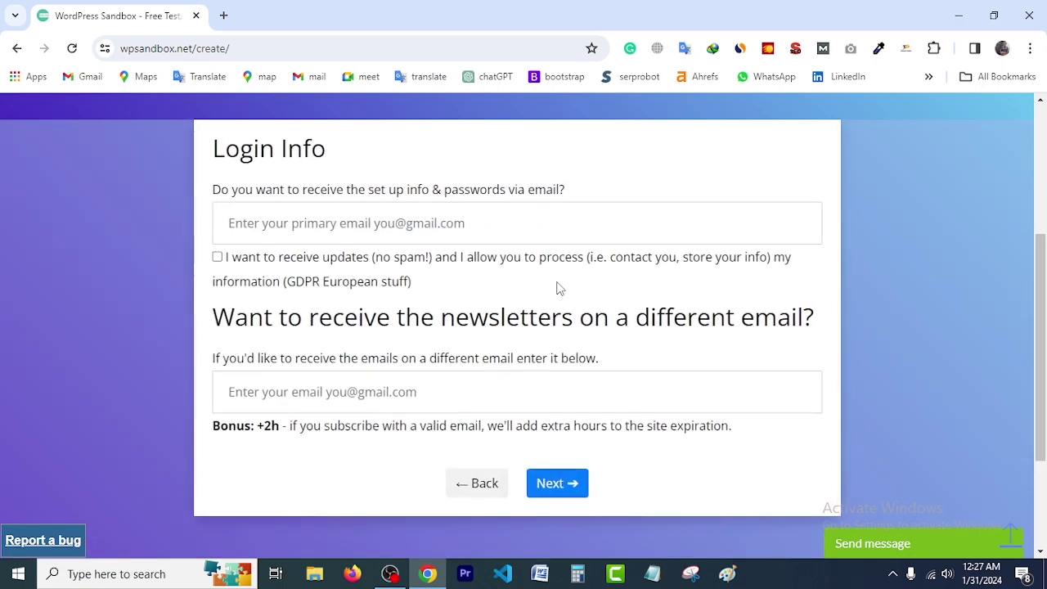
left_click(288, 225)
type("ah")
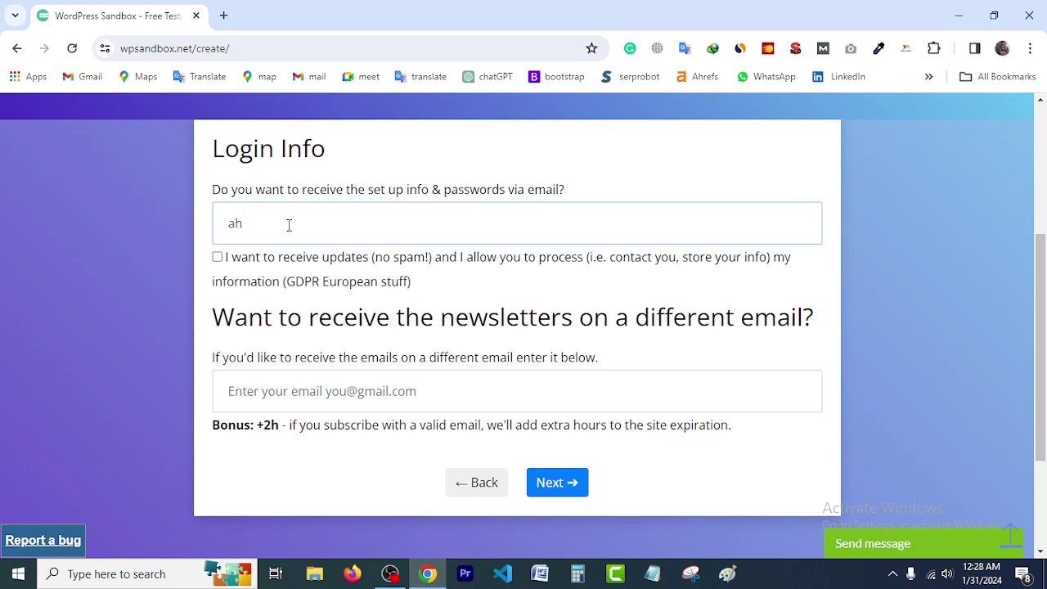
left_click(254, 262)
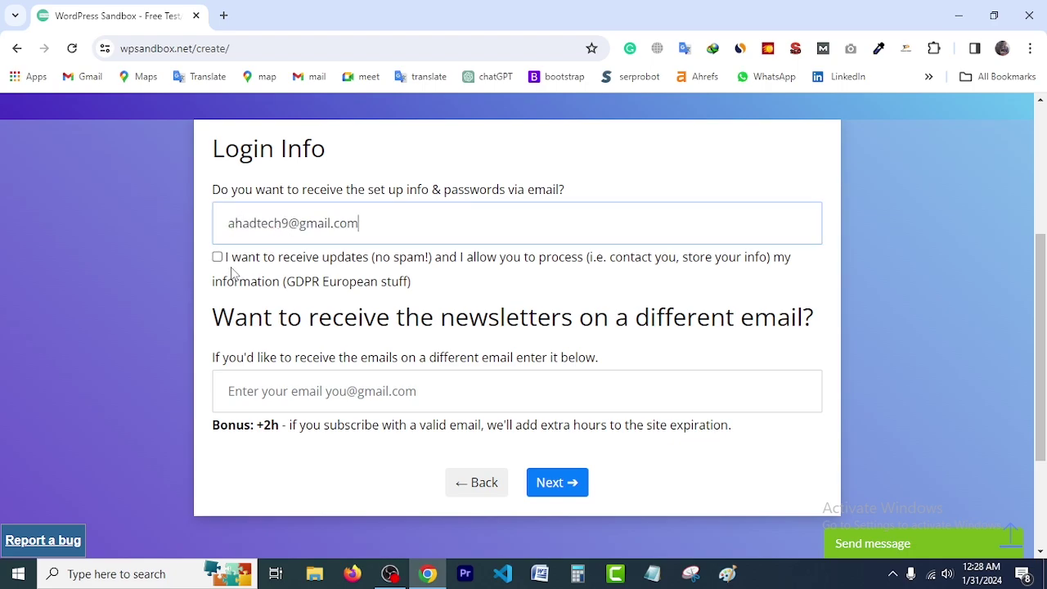
left_click(217, 258)
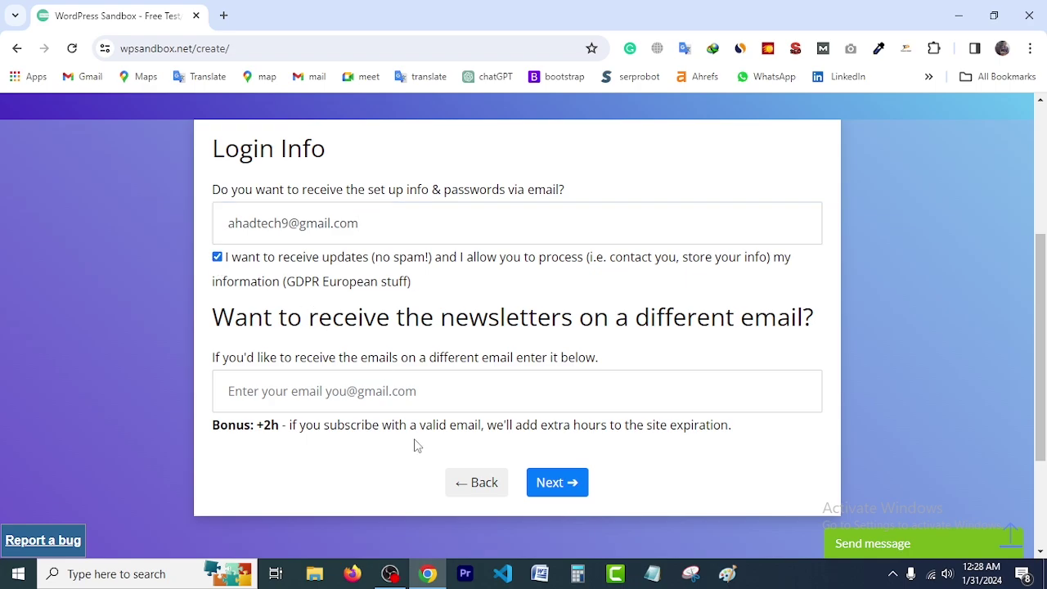
left_click(568, 488)
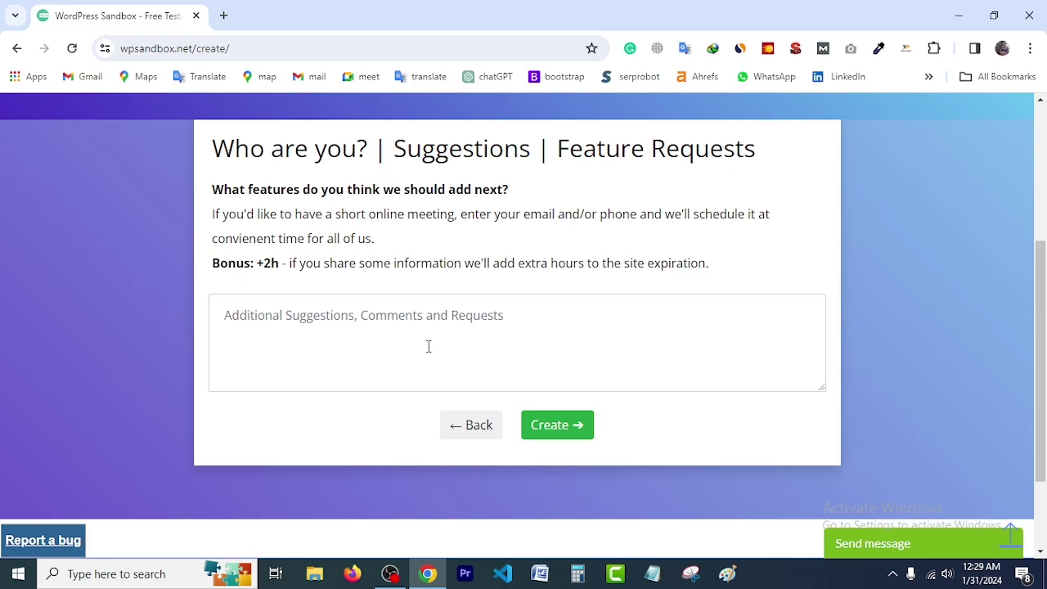
Create the WordPress site, leaving the suggestions and comments field empty
left_click(323, 327)
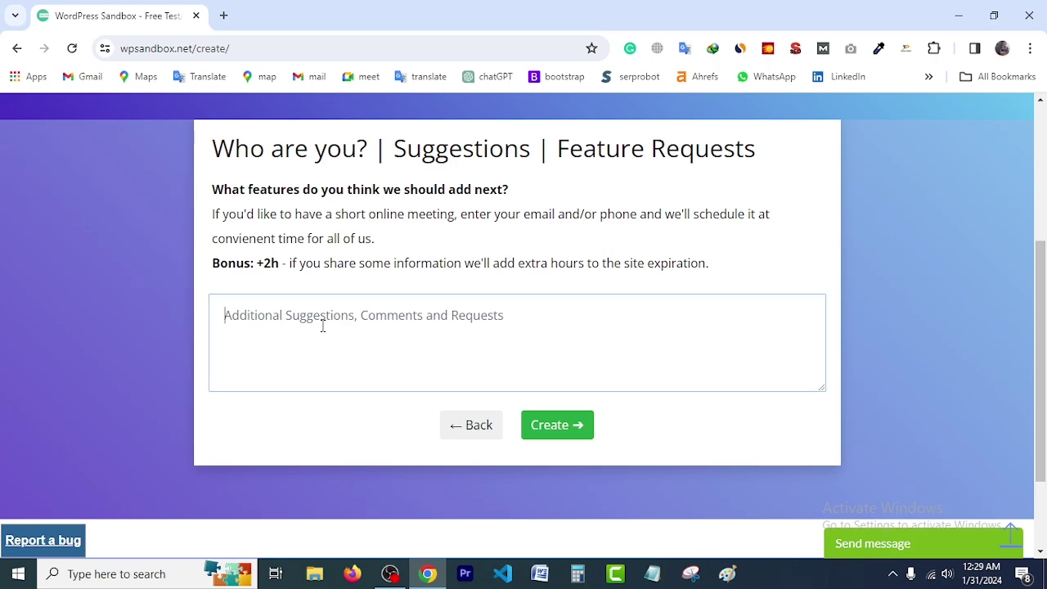
left_click(563, 428)
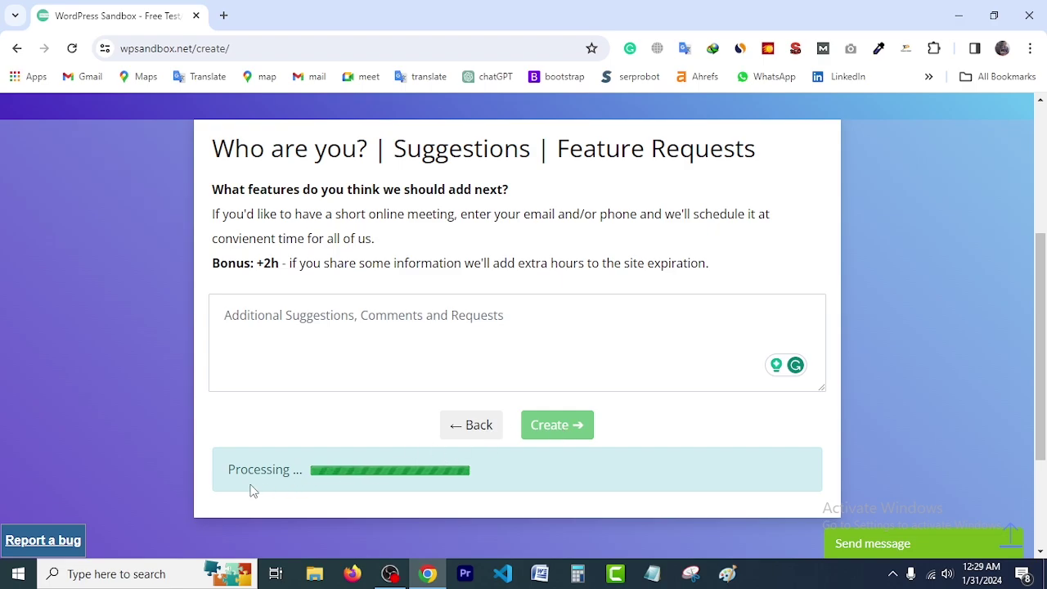
scroll(673, 392, "down", 1)
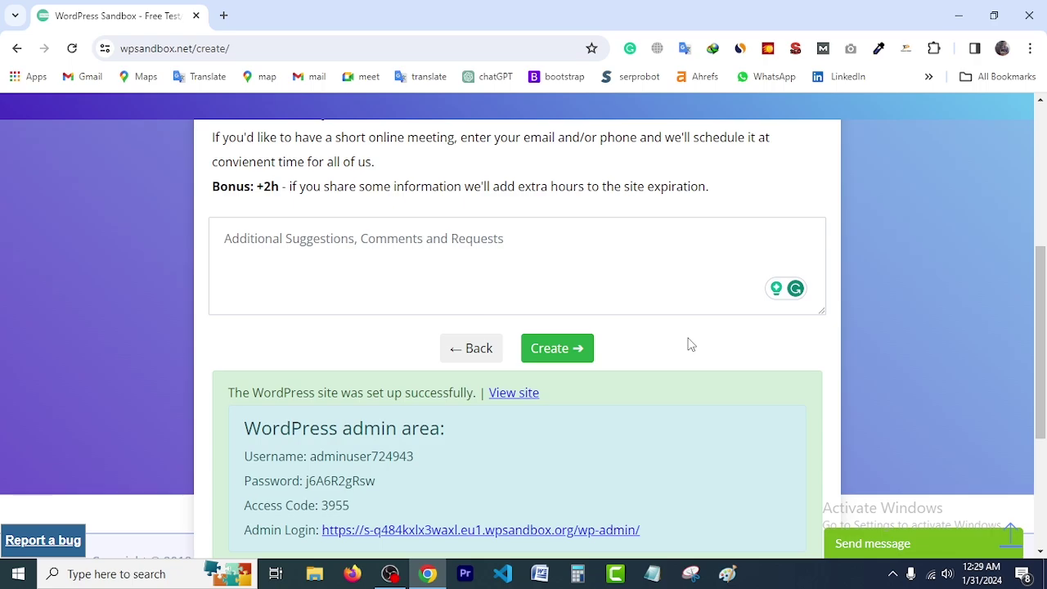
Copy the complete site records, including the admin and database passwords and access code, into a blank document in Microsoft Word
scroll(679, 352, "down", 2)
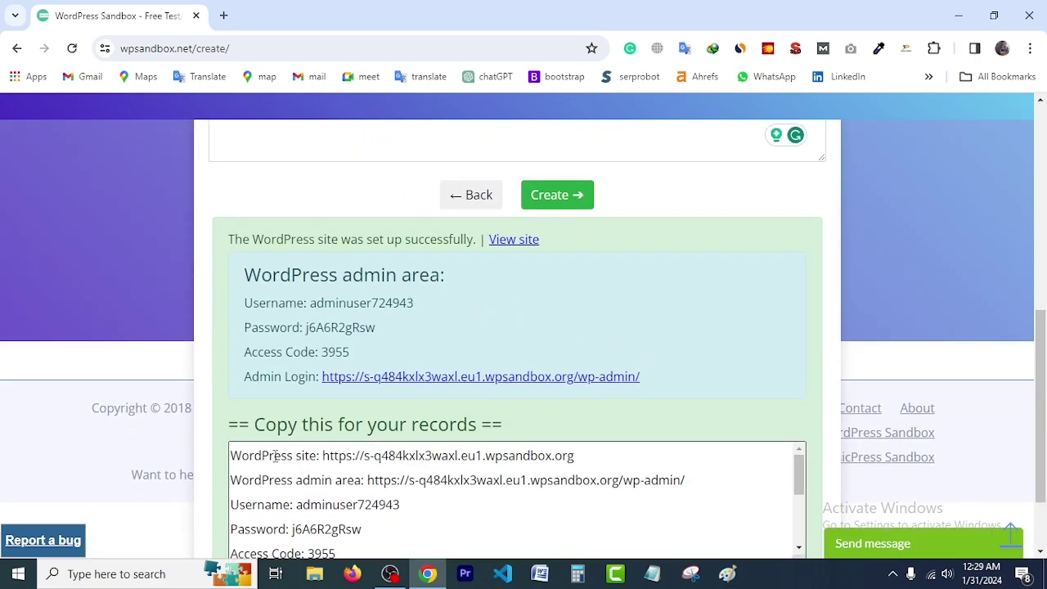
left_click_drag(232, 456, 470, 458)
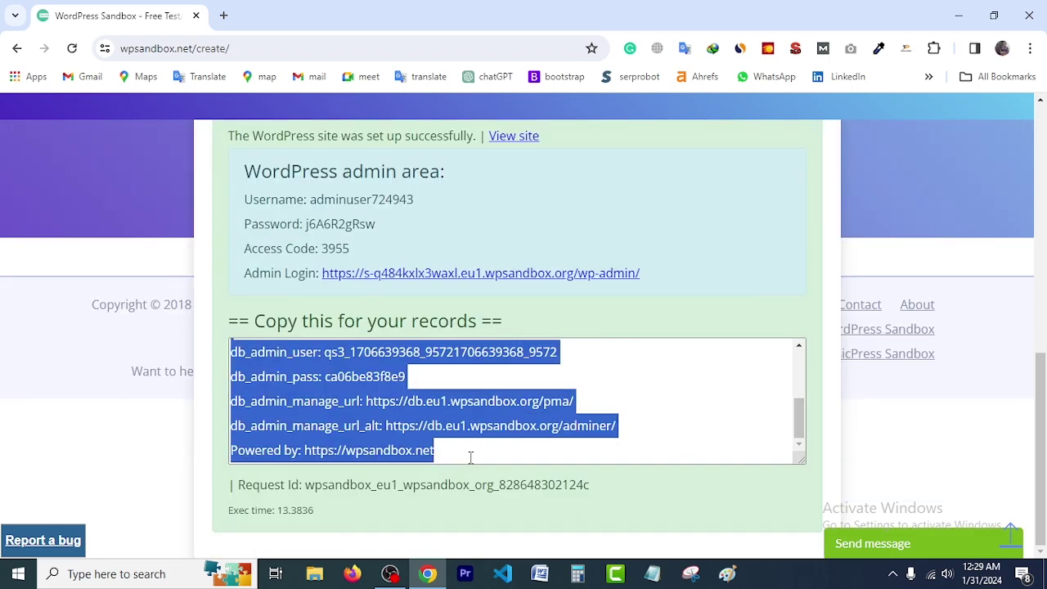
right_click(333, 419)
left_click(378, 199)
left_click(540, 573)
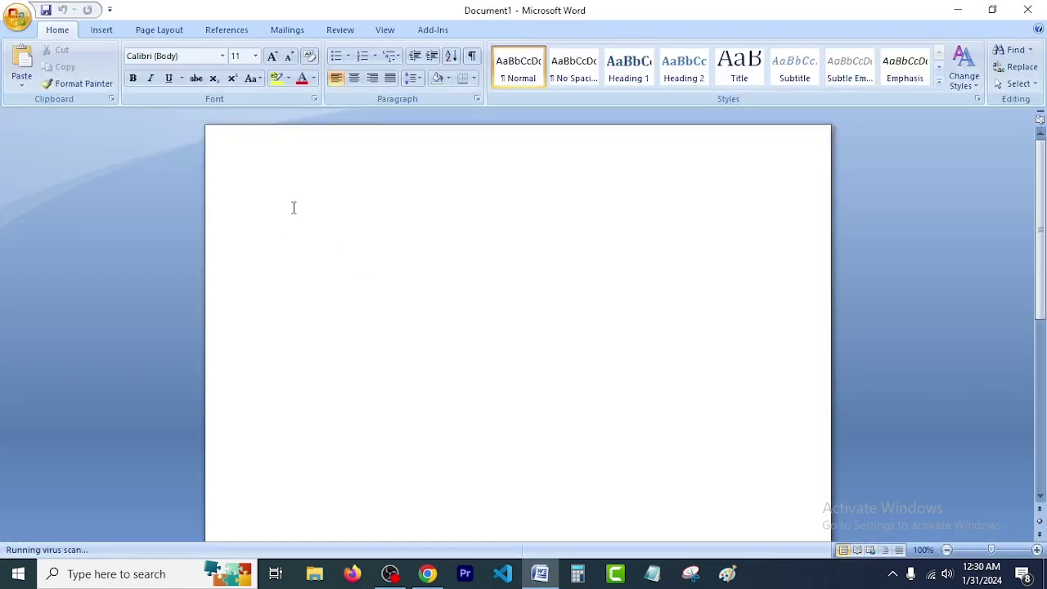
right_click(293, 207)
left_click(341, 252)
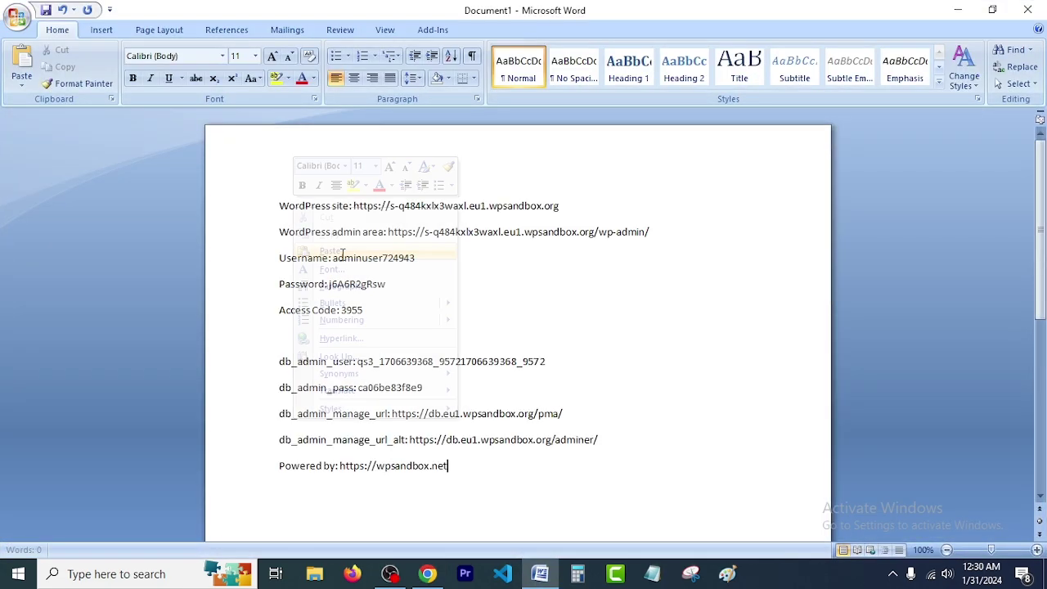
Save the document to the Desktop as a Word Document named WordPress web
left_click(46, 10)
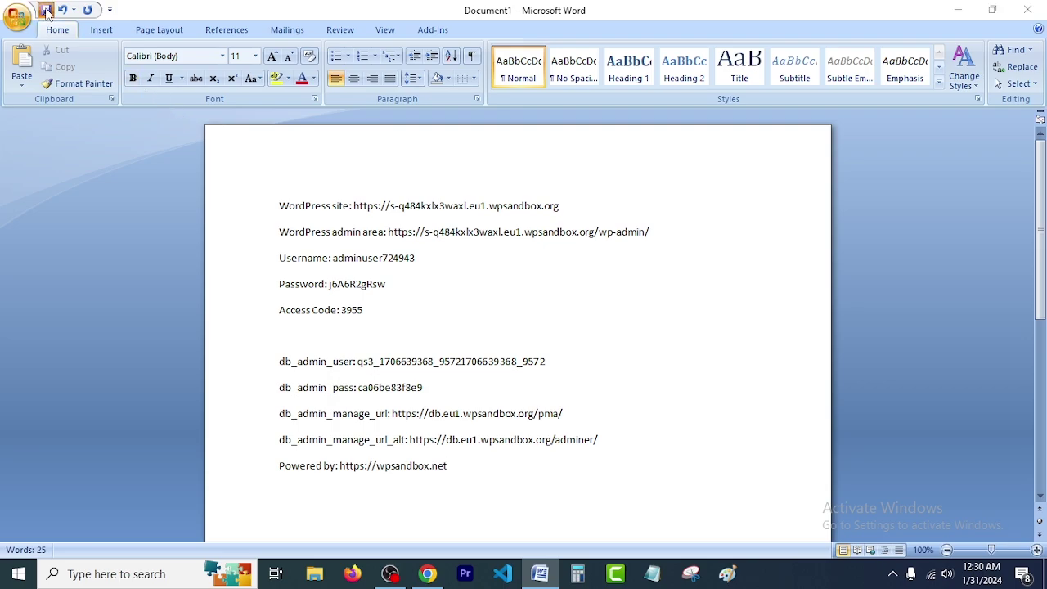
left_click(185, 263)
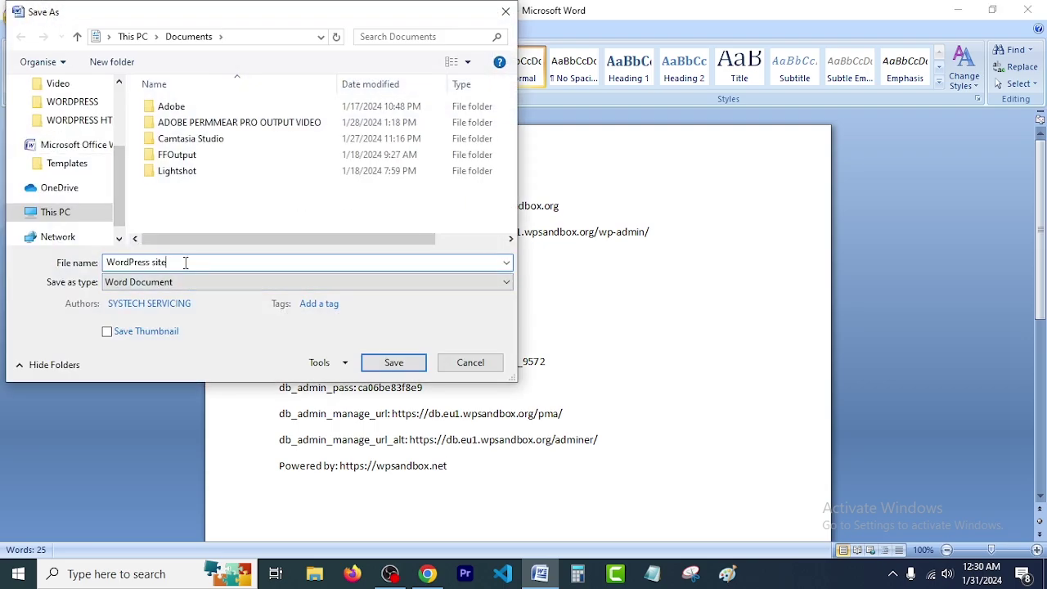
key("BackSpace")
key("BackSpace")
type("web")
scroll(90, 164, "up", 3)
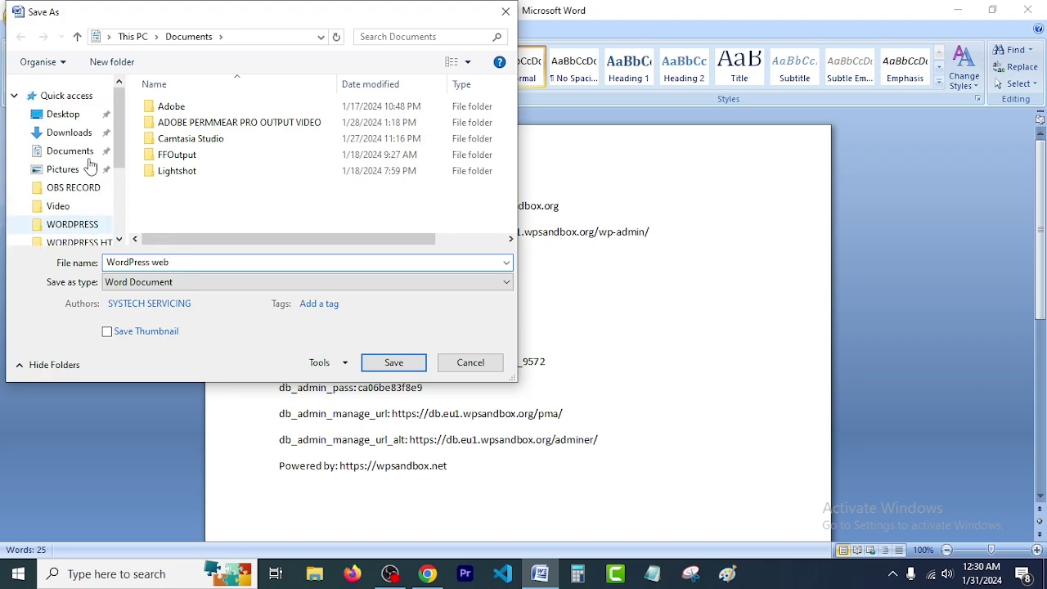
left_click(72, 122)
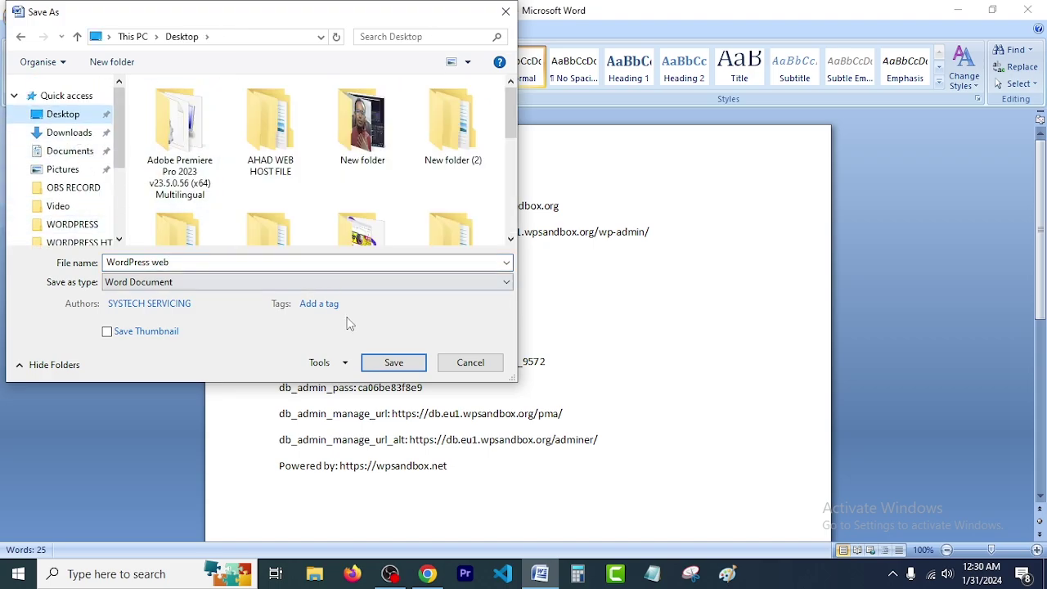
left_click(396, 365)
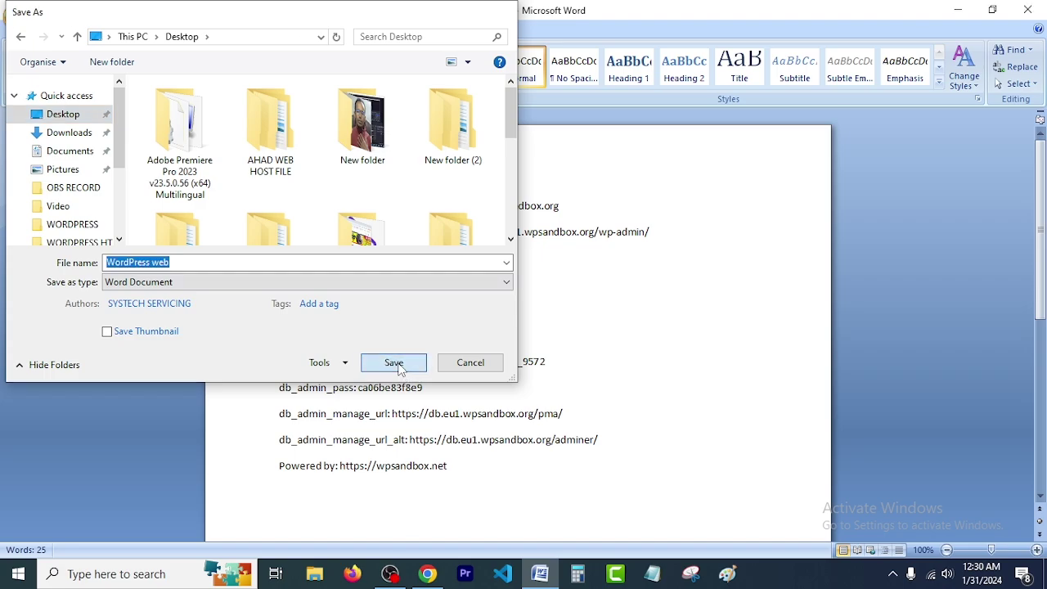
Switch back to Chrome and review the admin username, password and access code of the created site
left_click(428, 575)
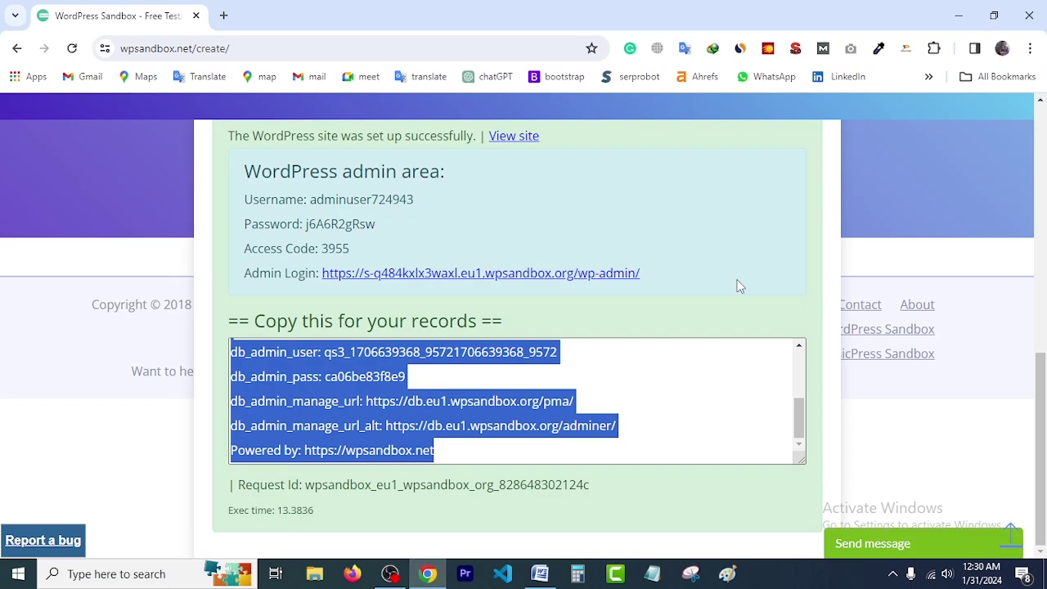
left_click(742, 319)
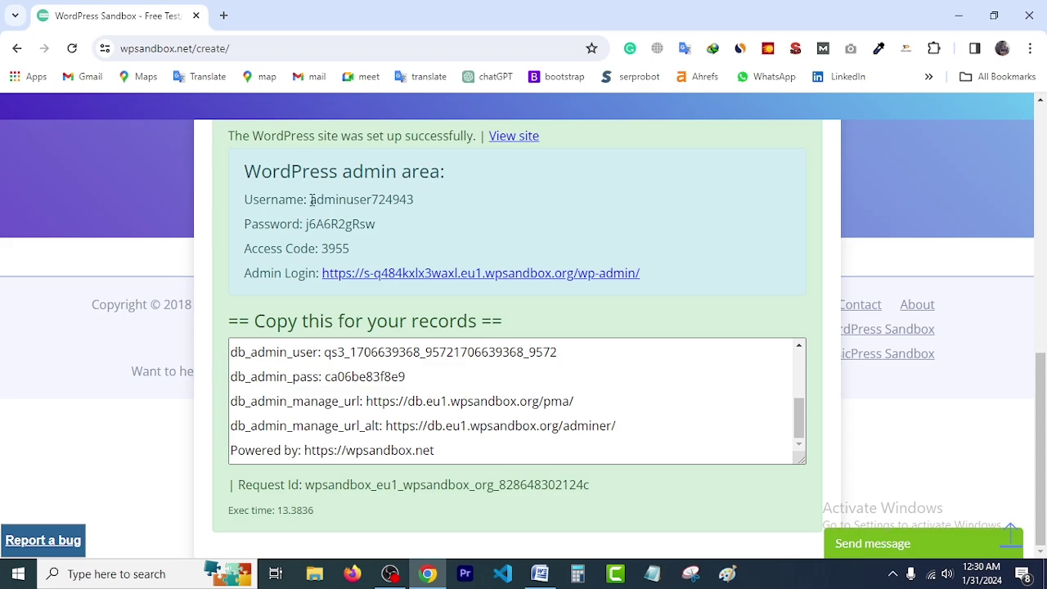
left_click_drag(309, 200, 305, 225)
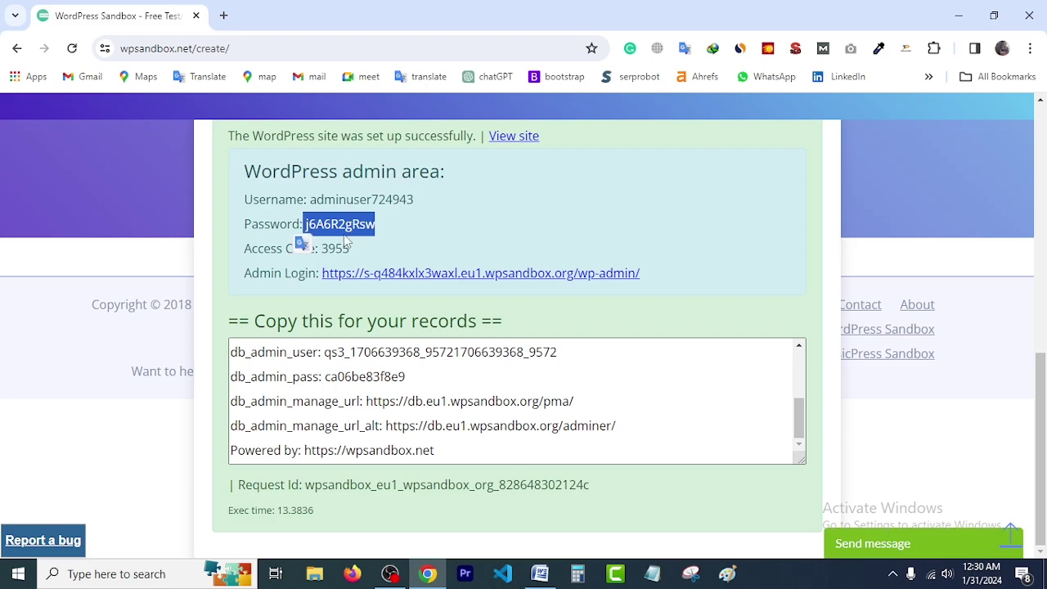
left_click_drag(360, 249, 328, 249)
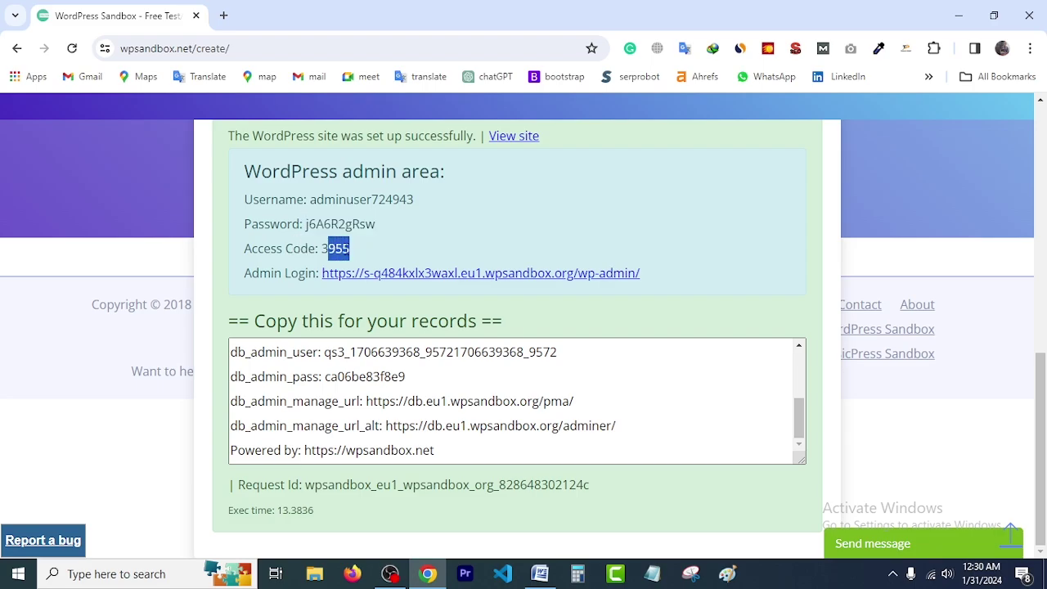
Open the site's Admin Login link in a new tab and switch to it
right_click(404, 282)
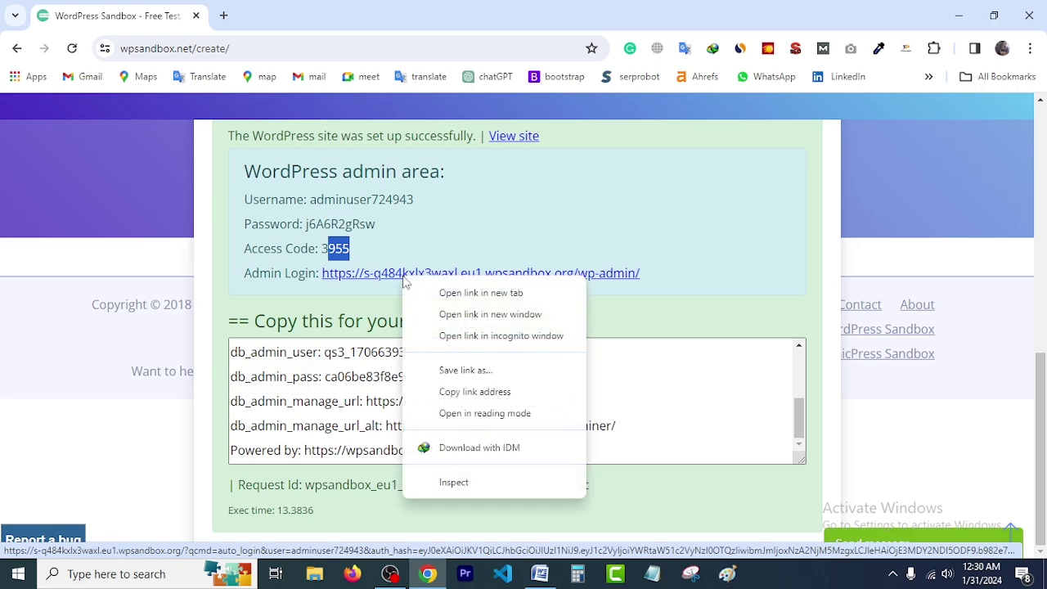
left_click(474, 293)
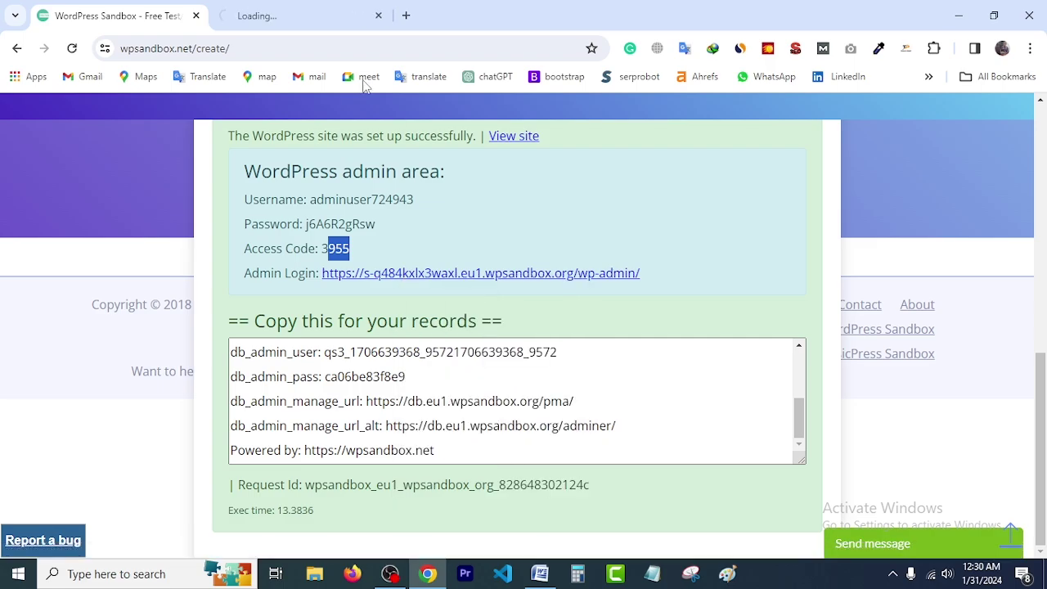
left_click(285, 10)
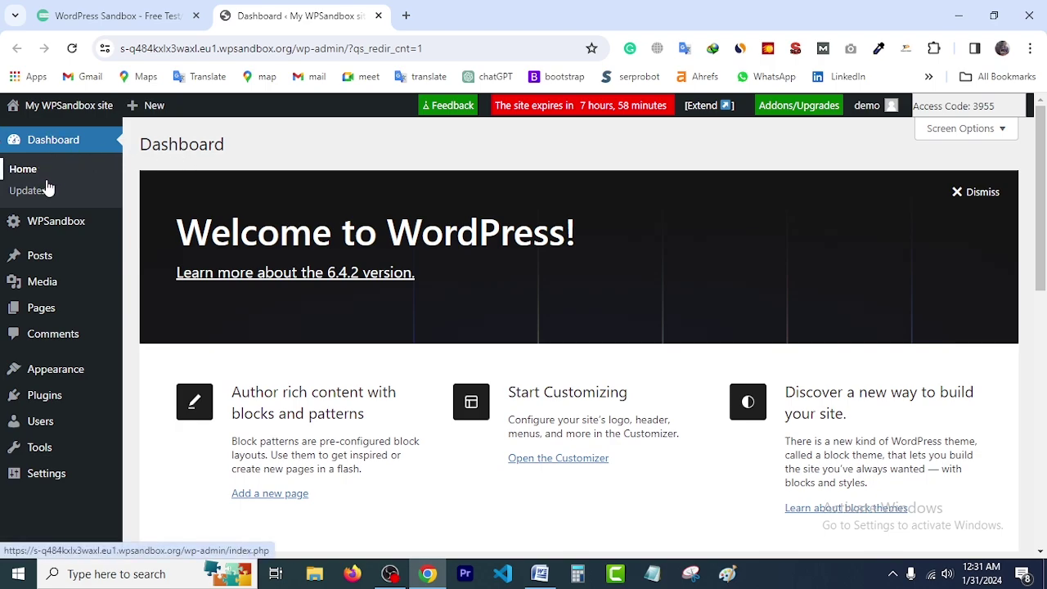
Look through the WordPress admin sections from WPSandbox, Posts and Media to Appearance, Plugins, Users, Tools and Settings
mouse_move(51, 222)
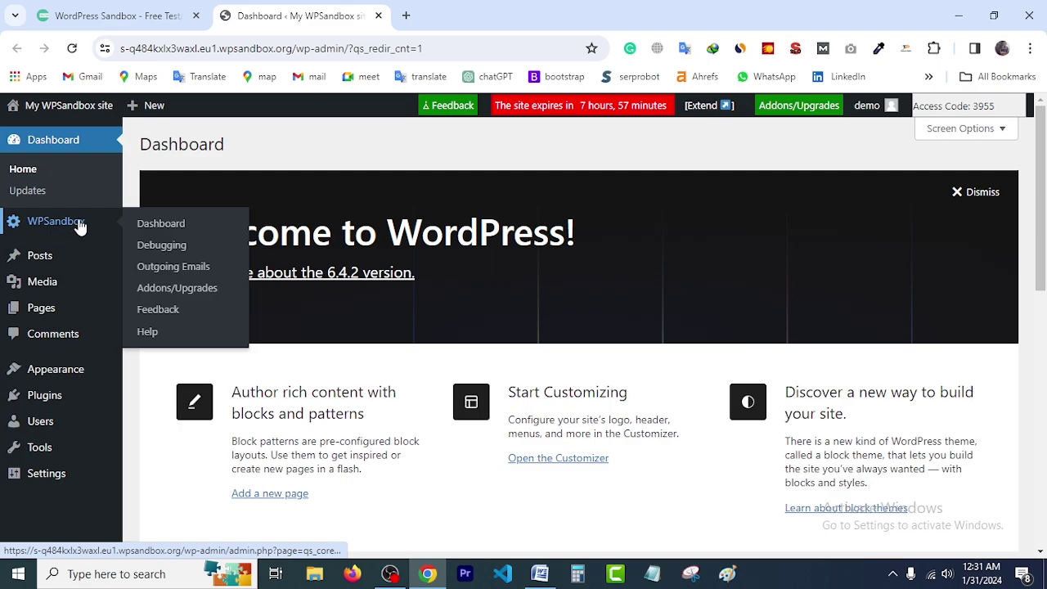
mouse_move(24, 270)
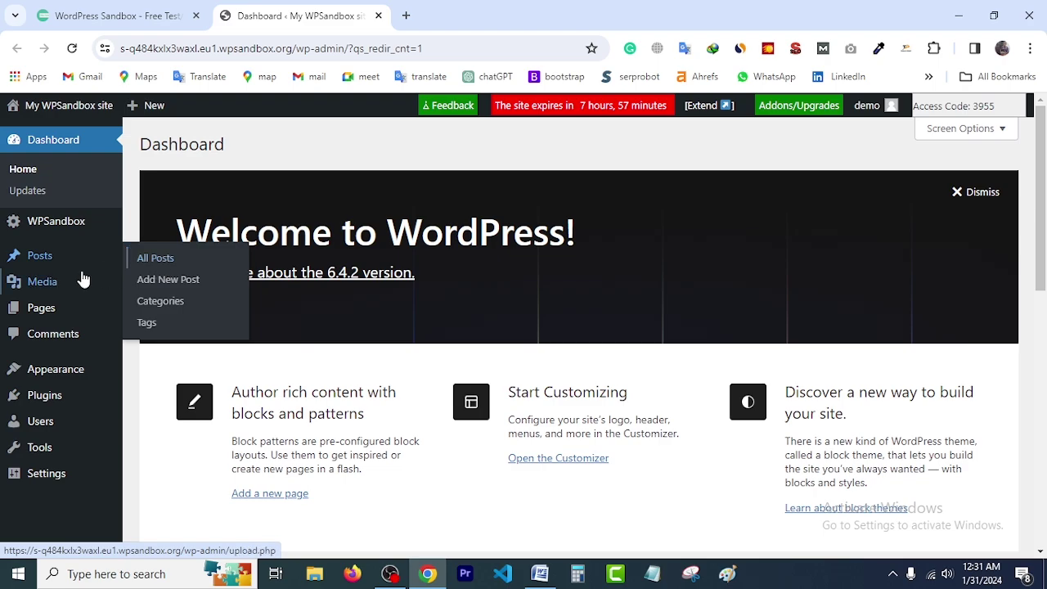
mouse_move(53, 288)
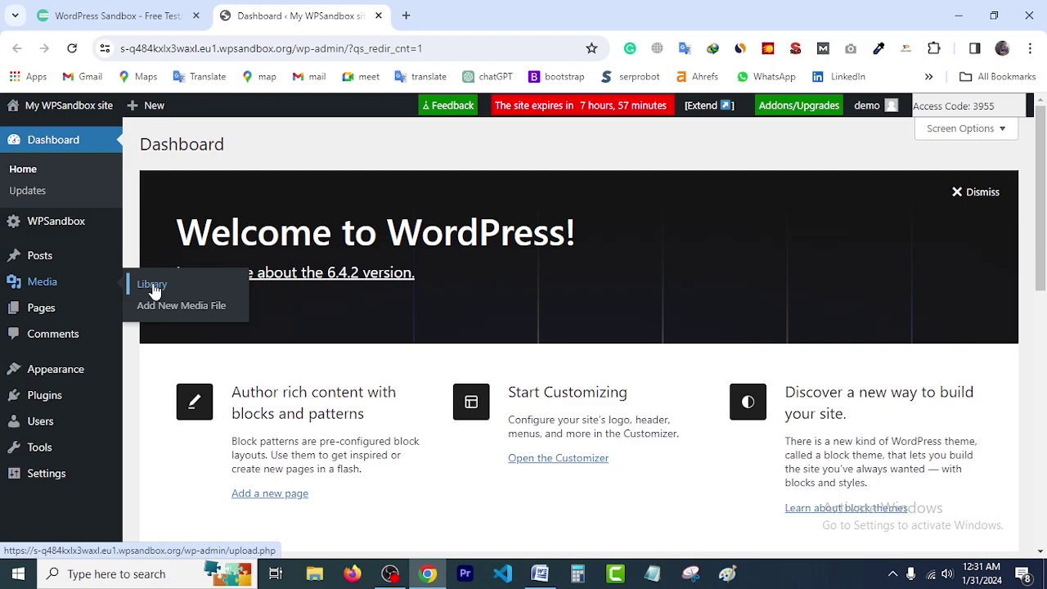
mouse_move(60, 318)
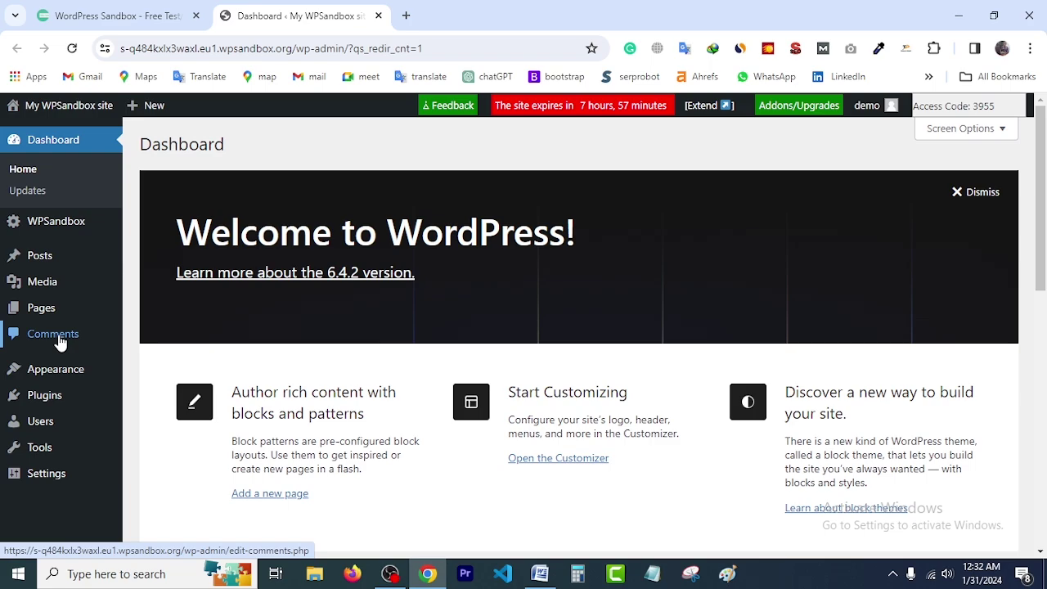
mouse_move(66, 375)
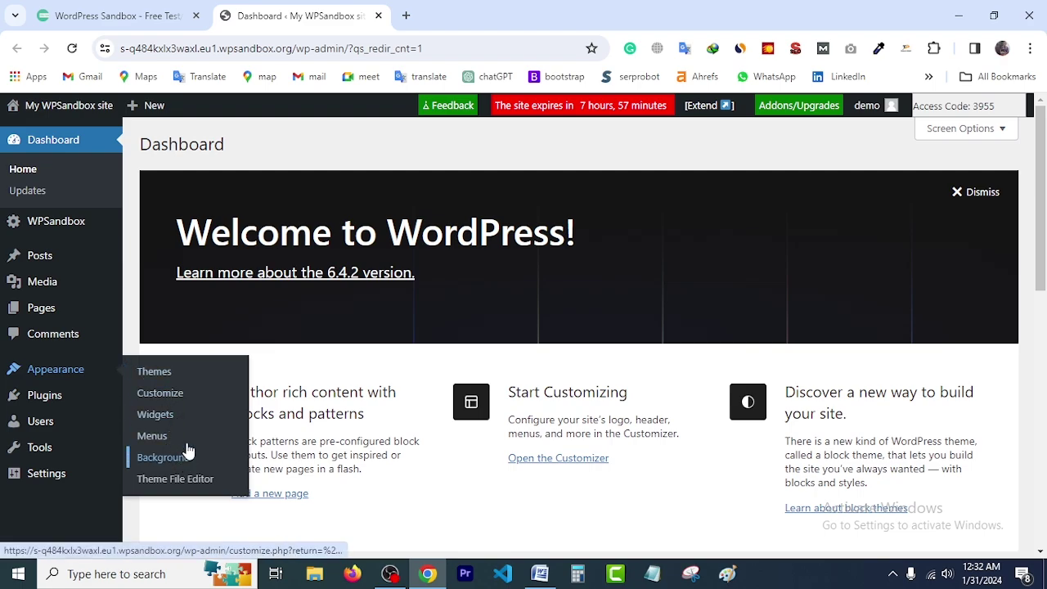
mouse_move(70, 377)
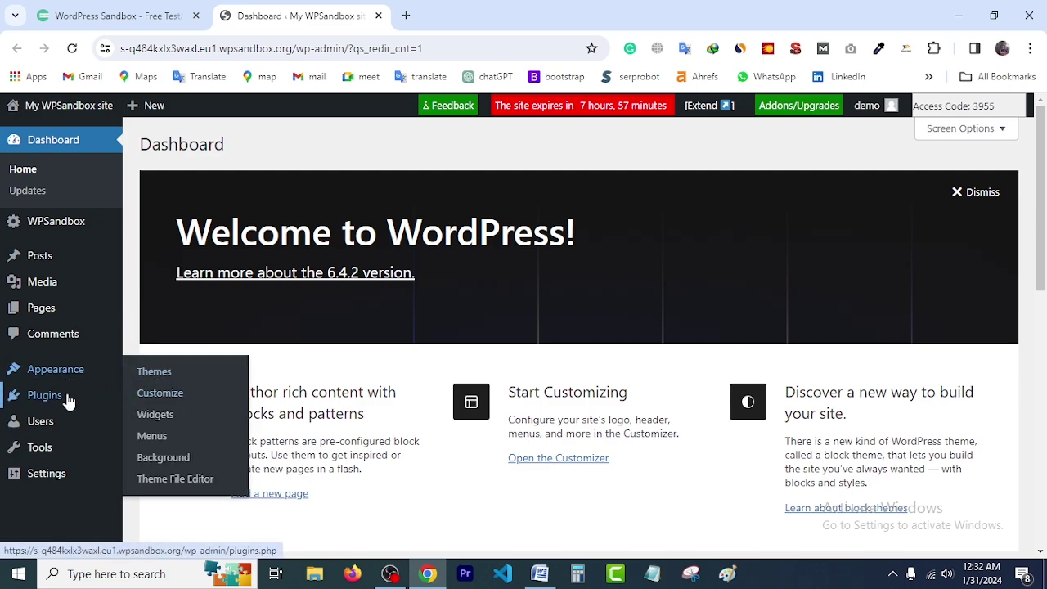
mouse_move(54, 401)
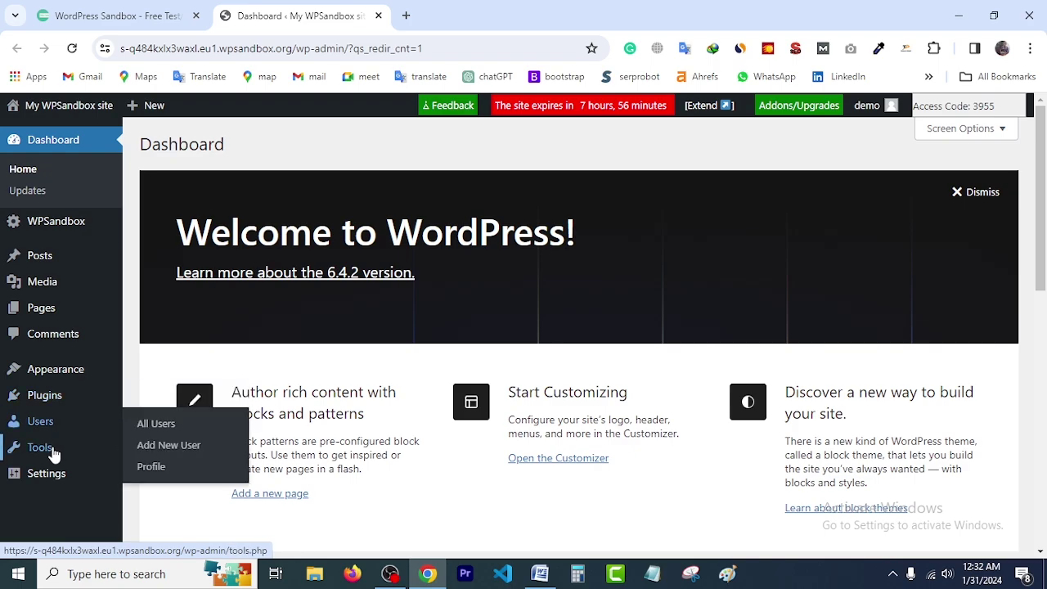
mouse_move(66, 492)
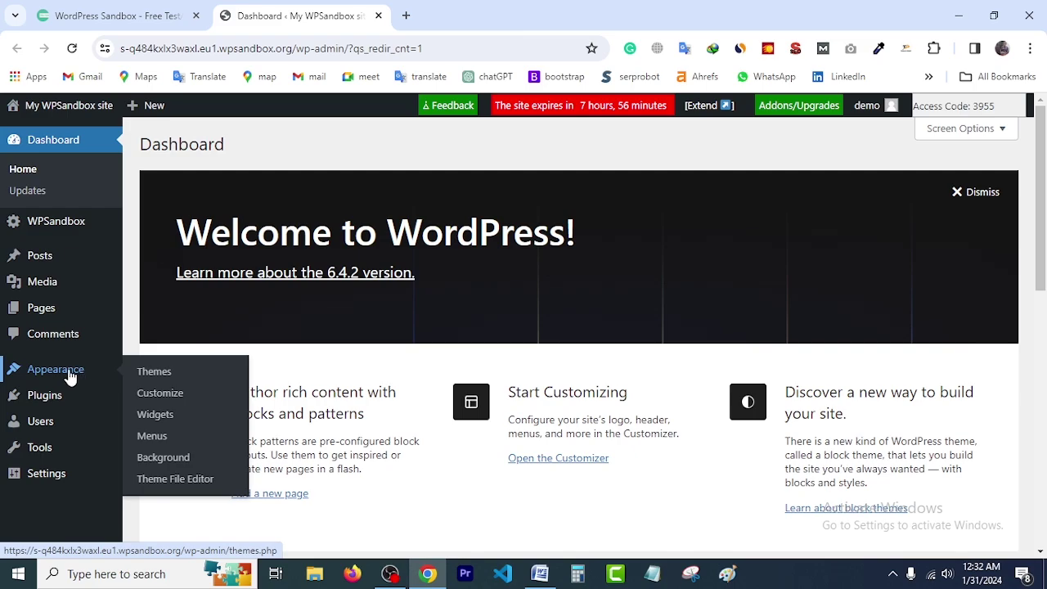
Open the Themes page under Appearance and browse the installed themes
left_click(152, 380)
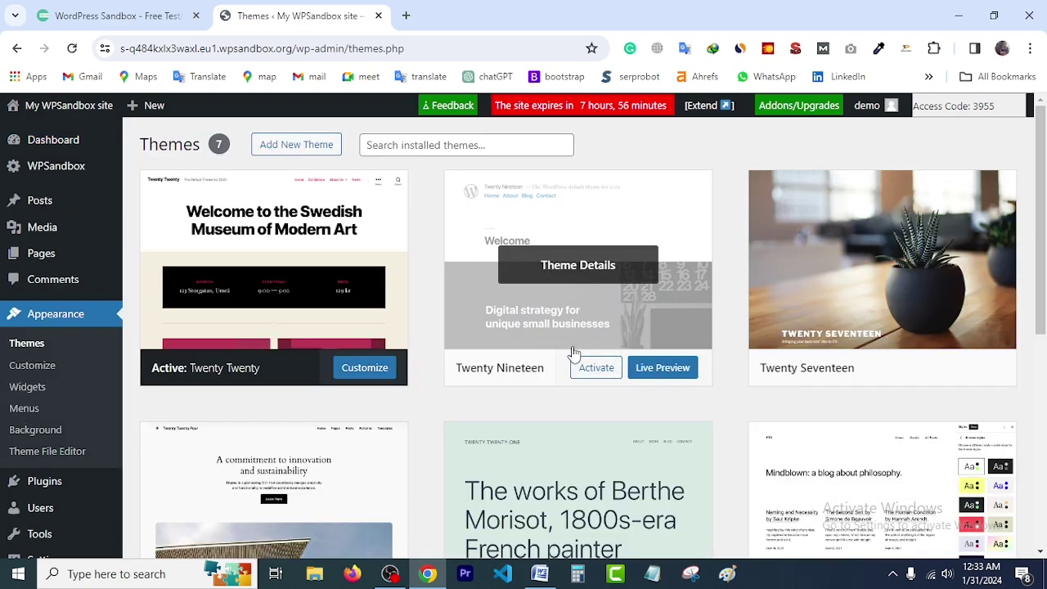
scroll(536, 406, "down", 5)
scroll(551, 430, "up", 4)
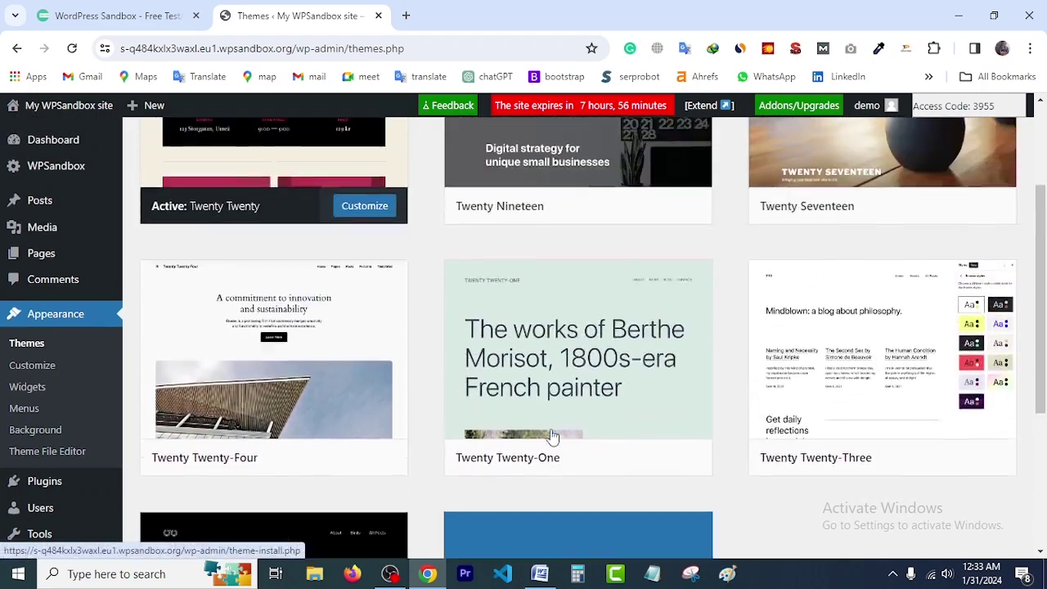
scroll(818, 352, "up", 2)
scroll(331, 454, "down", 3)
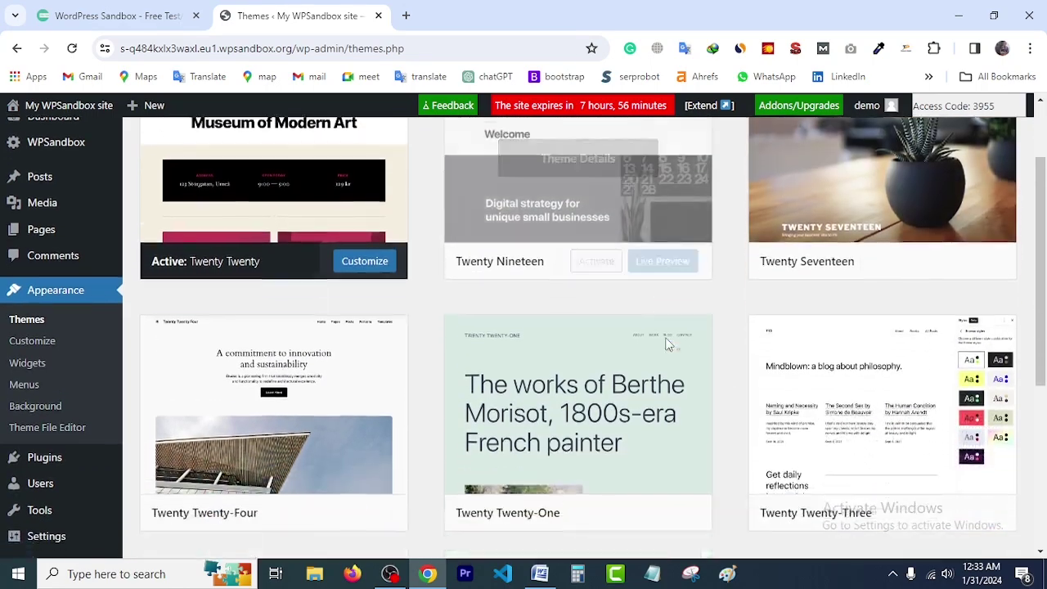
Delete the installed Twenty Twenty-Two theme from the site and confirm the deletion
scroll(331, 455, "down", 3)
scroll(409, 367, "up", 6)
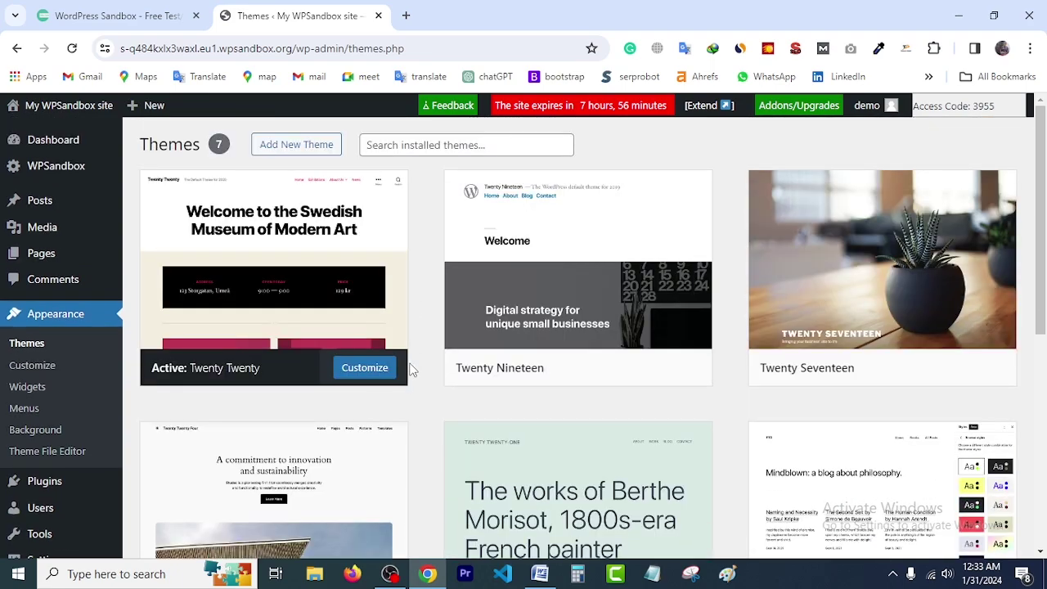
scroll(411, 375, "down", 5)
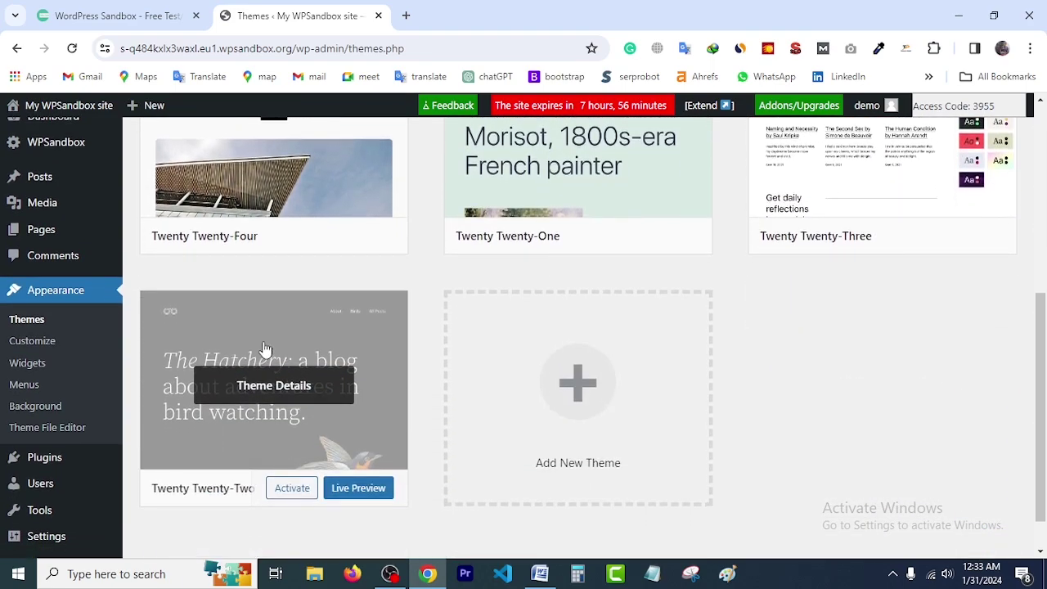
left_click(264, 348)
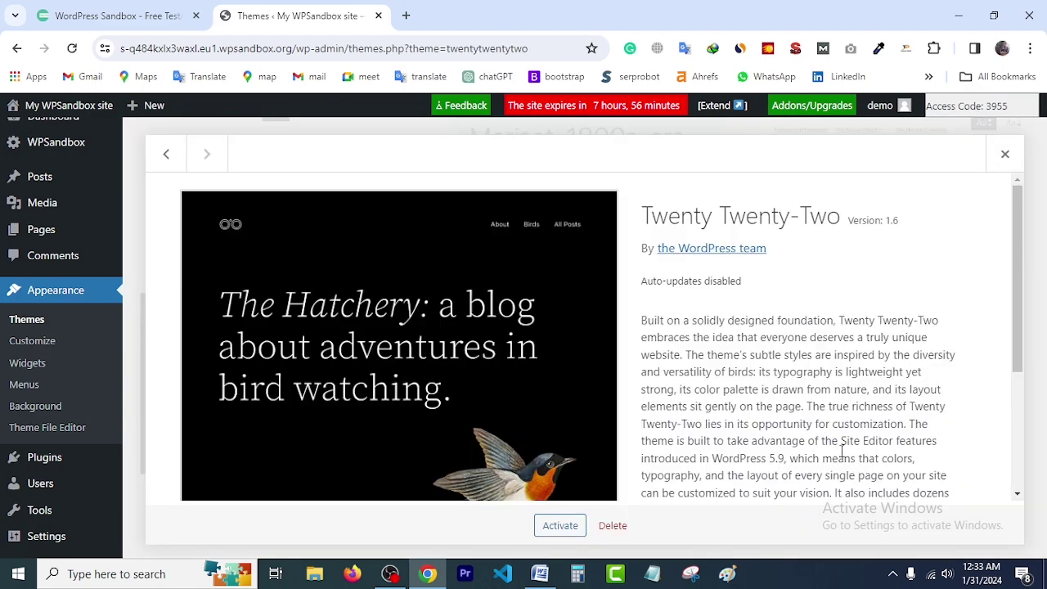
left_click(612, 525)
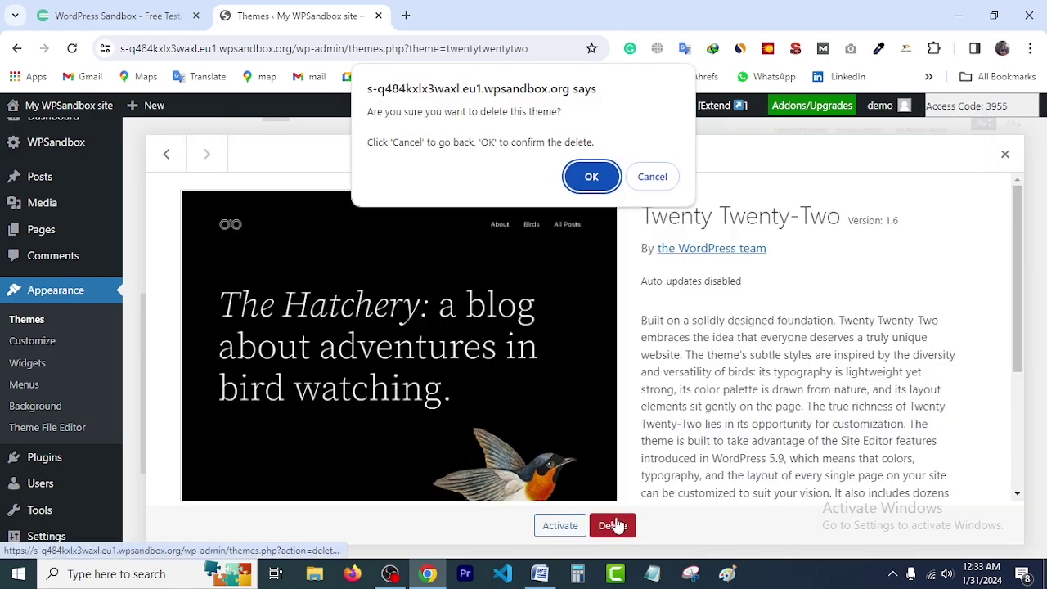
left_click(591, 175)
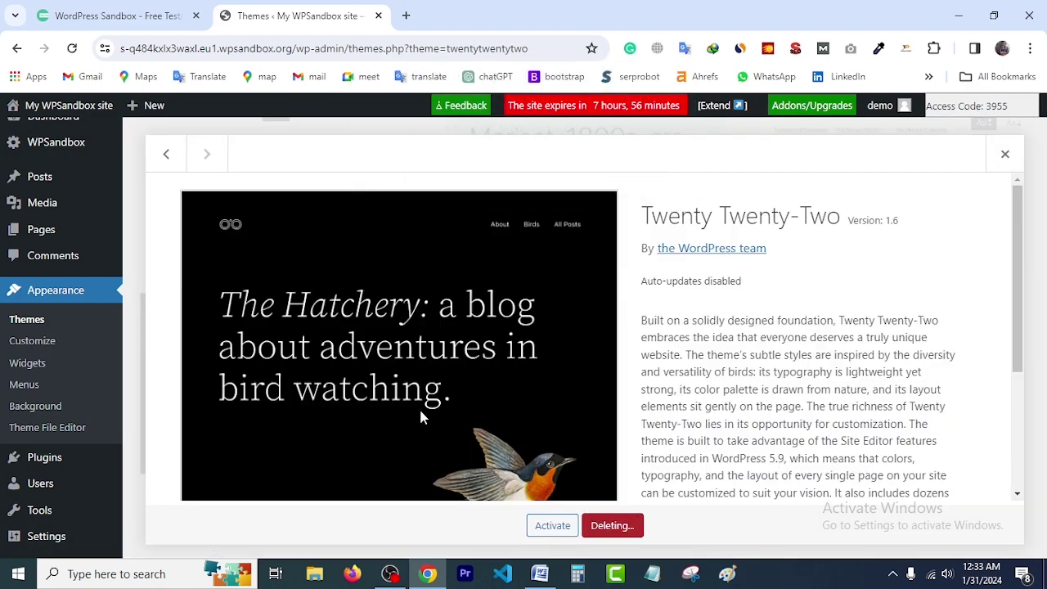
Delete the installed Twenty Twenty-Three theme and confirm the deletion
scroll(572, 355, "up", 2)
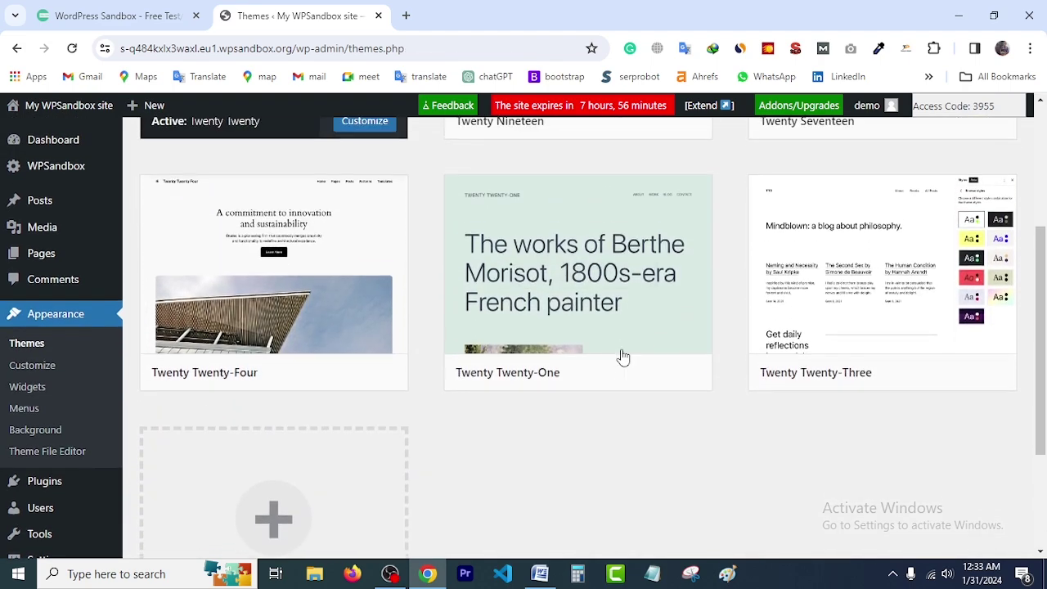
left_click(863, 238)
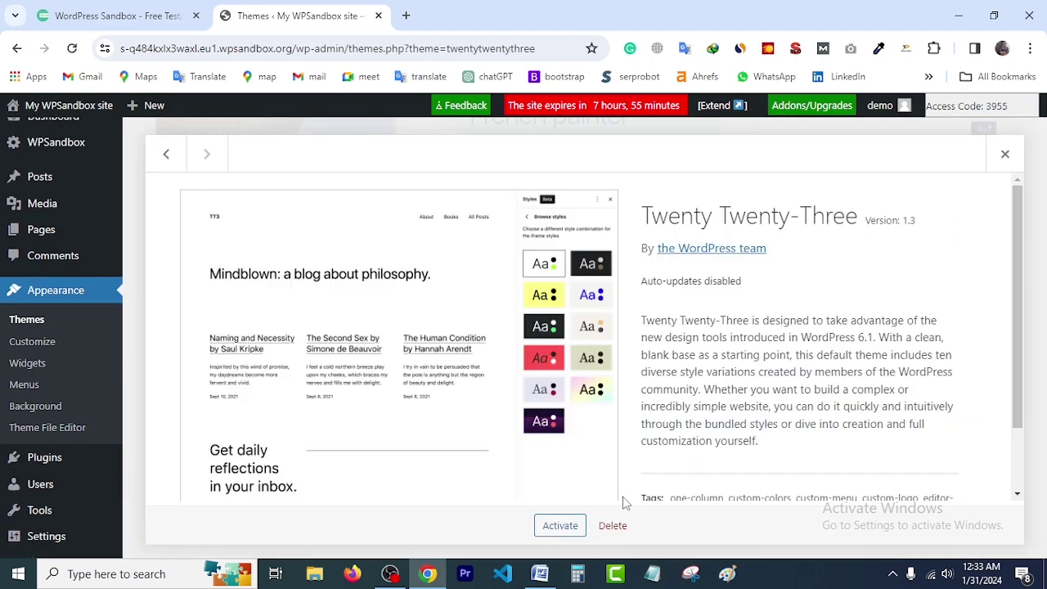
left_click(612, 525)
left_click(601, 173)
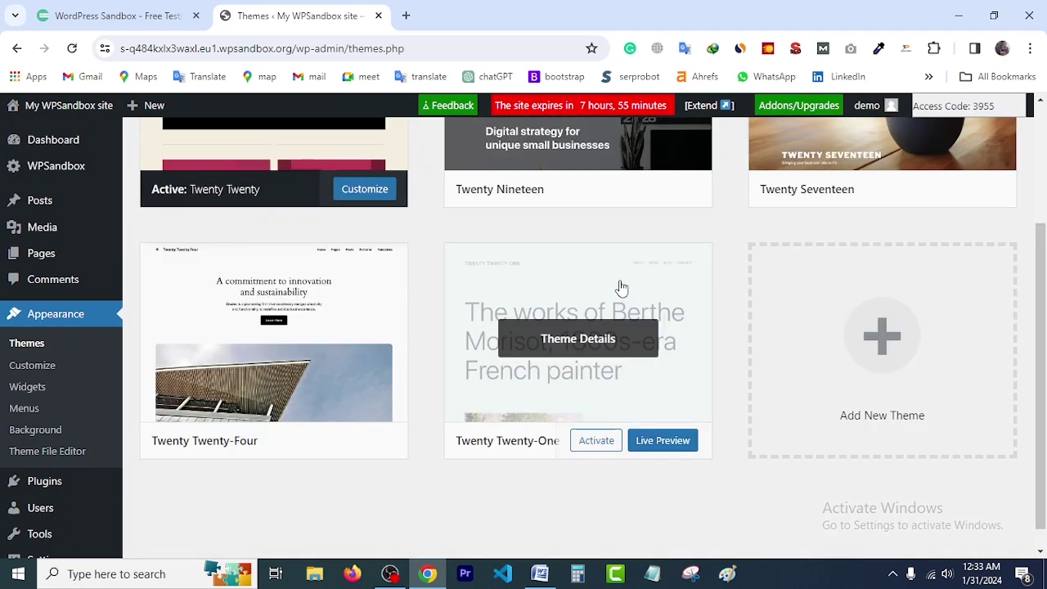
Delete the installed Twenty Twenty-One and Twenty Twenty-Four themes, confirming each deletion
left_click(621, 288)
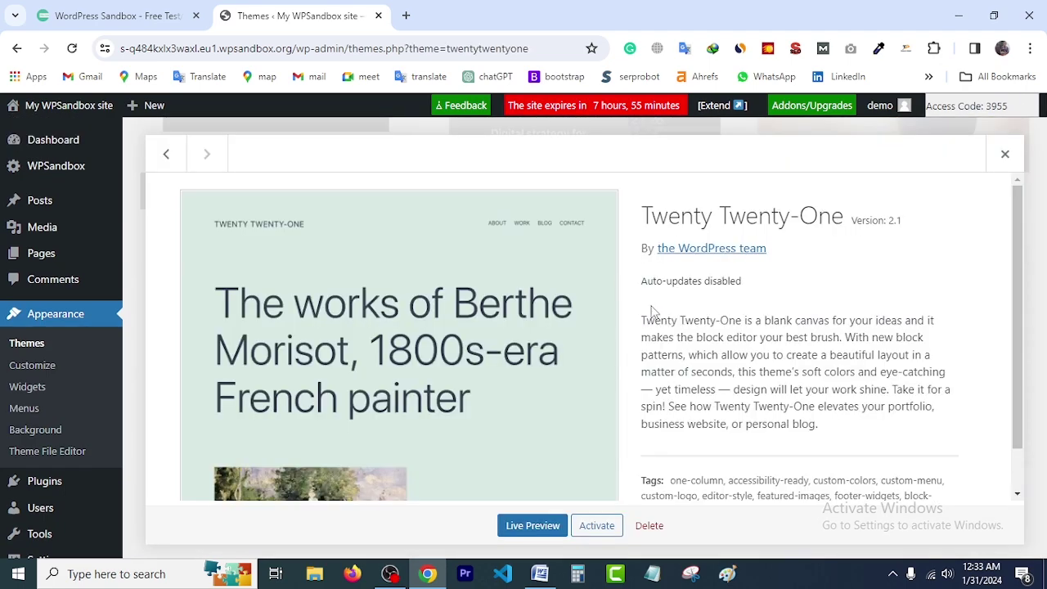
left_click(648, 525)
left_click(591, 173)
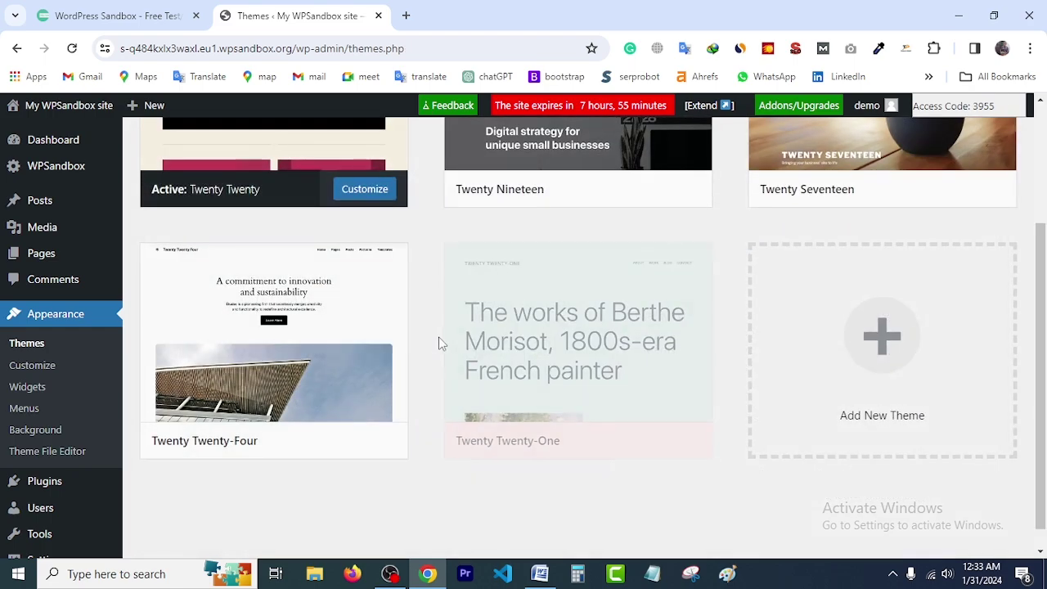
left_click(369, 317)
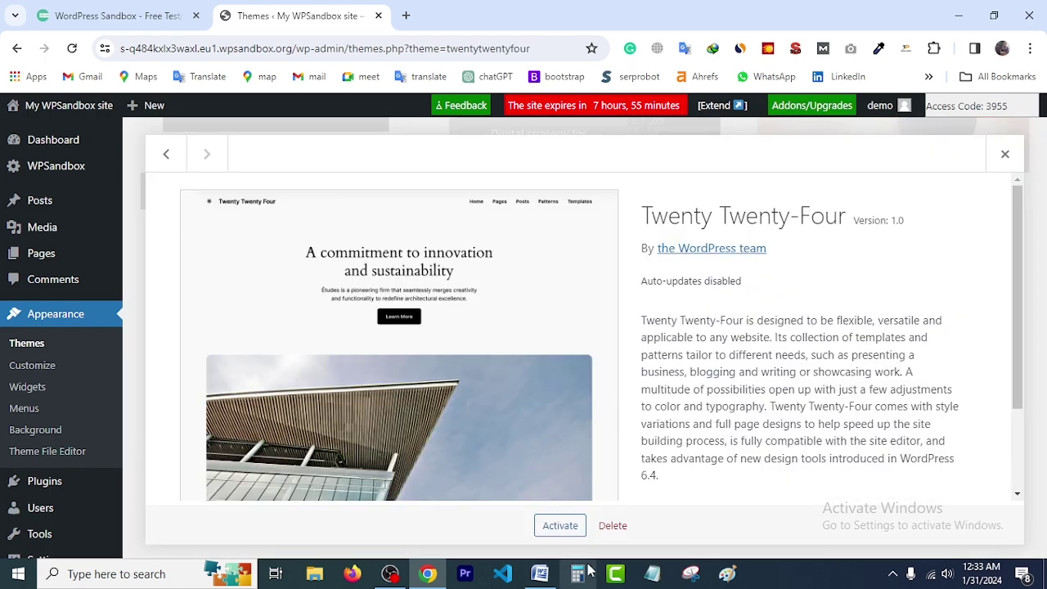
left_click(613, 525)
left_click(592, 173)
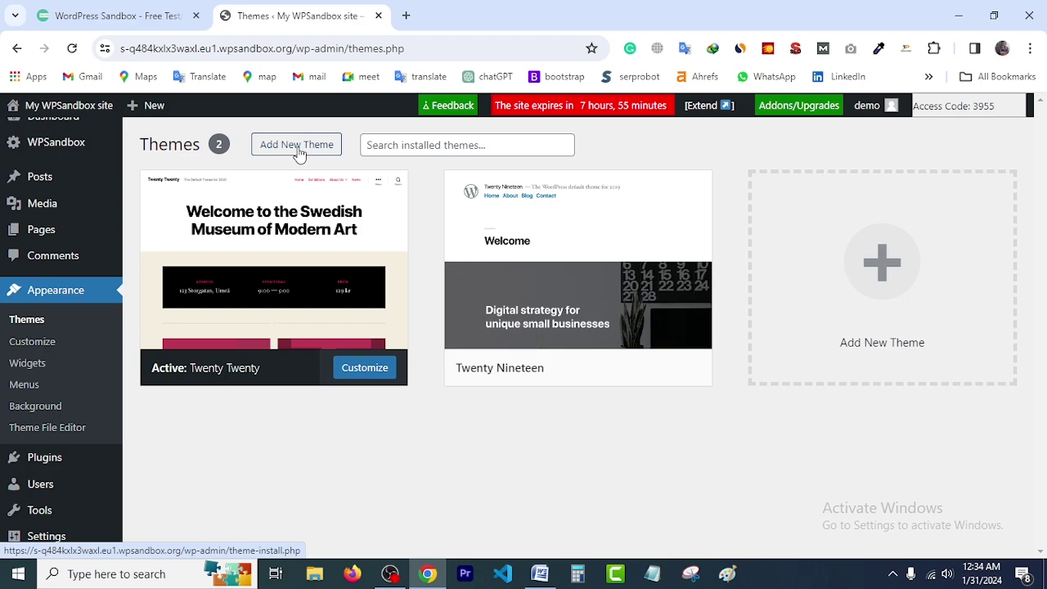
Start adding a new theme by upload and choose the codecanyon-Fb48nEk9-zaika-ecommerce ZIP archive from the THEME FOREST FREE folder inside F:\WEB DESGIN FILE
left_click(302, 153)
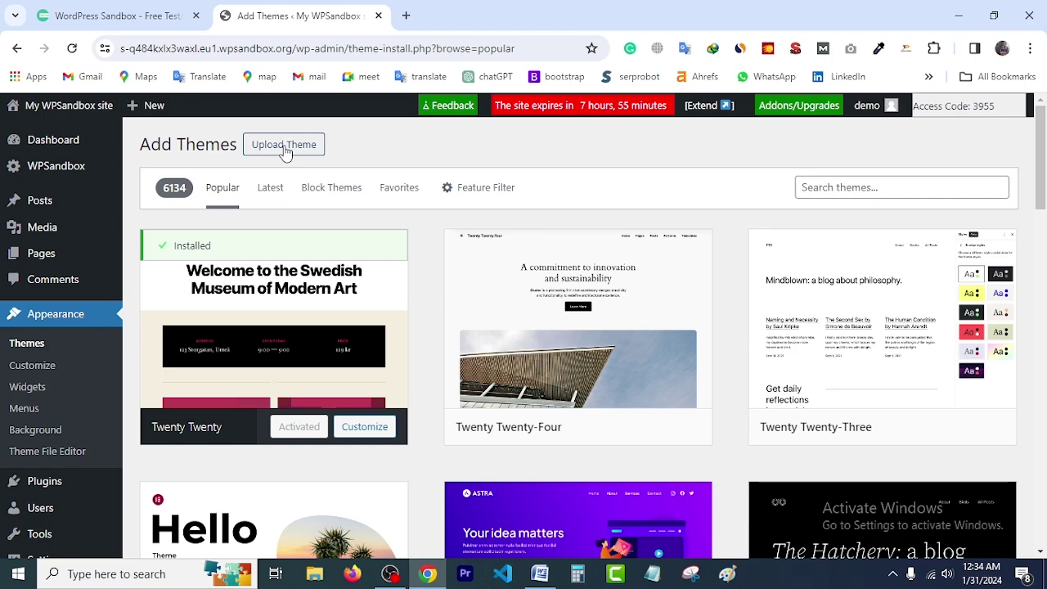
left_click(284, 147)
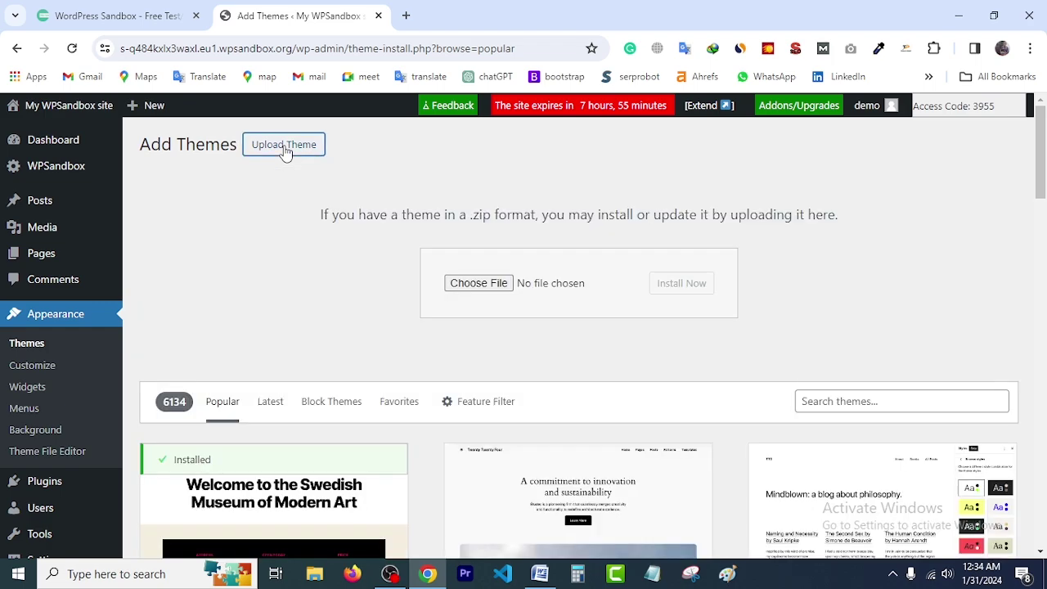
left_click(476, 286)
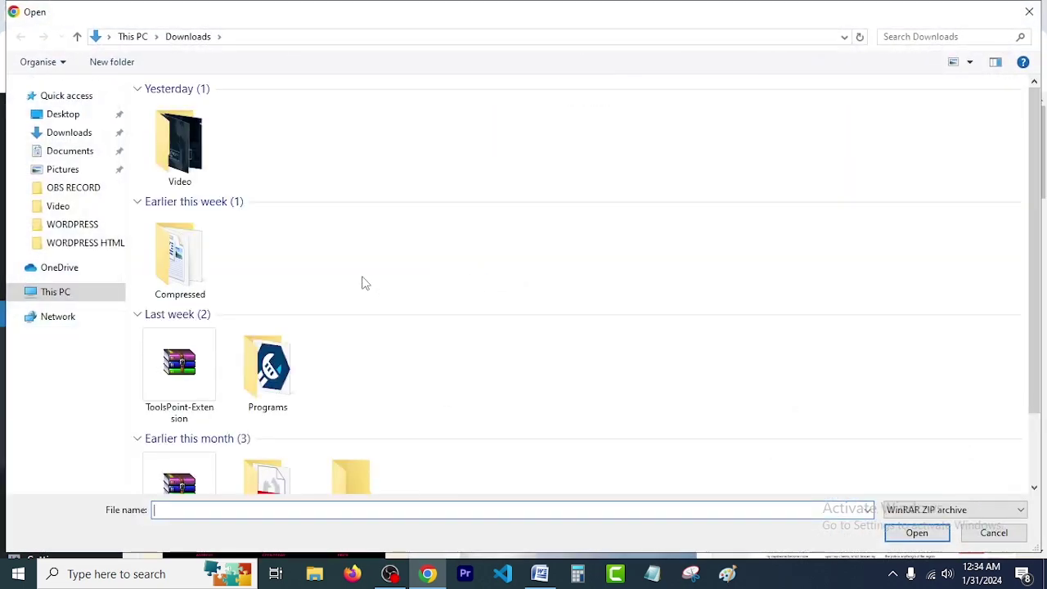
left_click(84, 292)
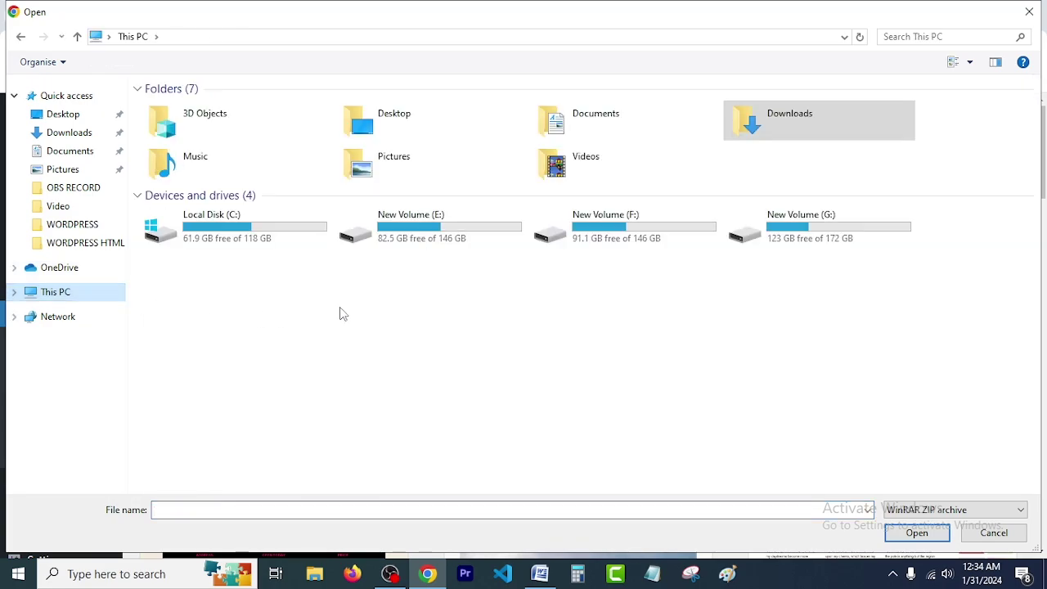
double_click(646, 237)
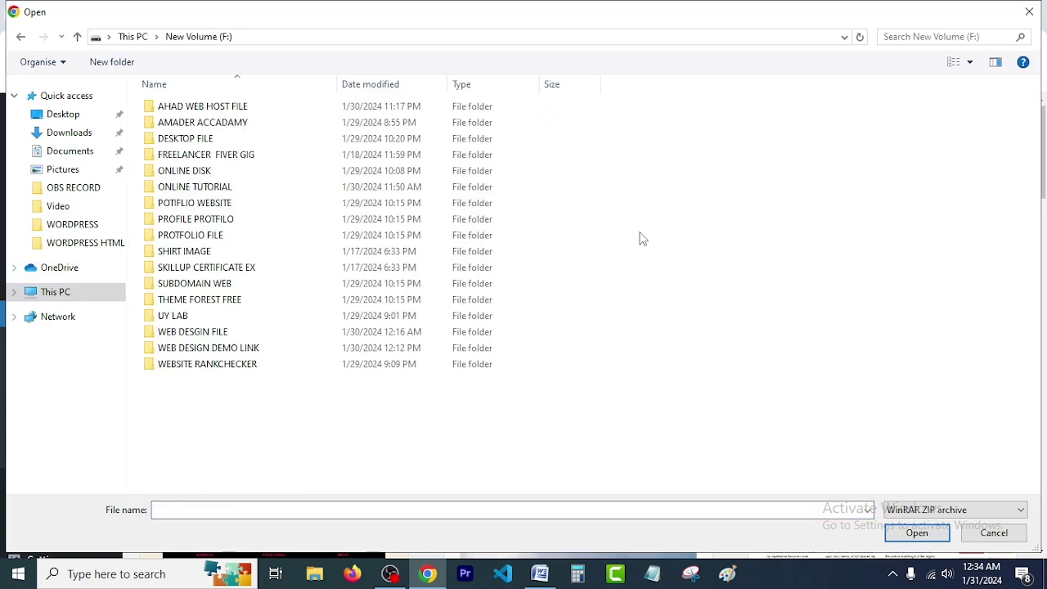
double_click(196, 332)
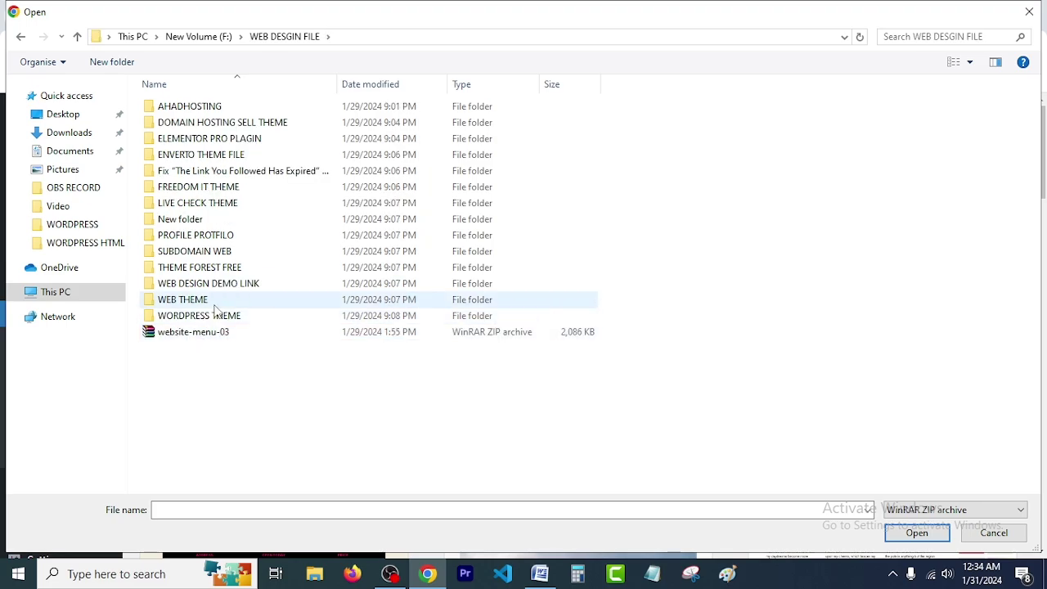
double_click(200, 267)
left_click(197, 108)
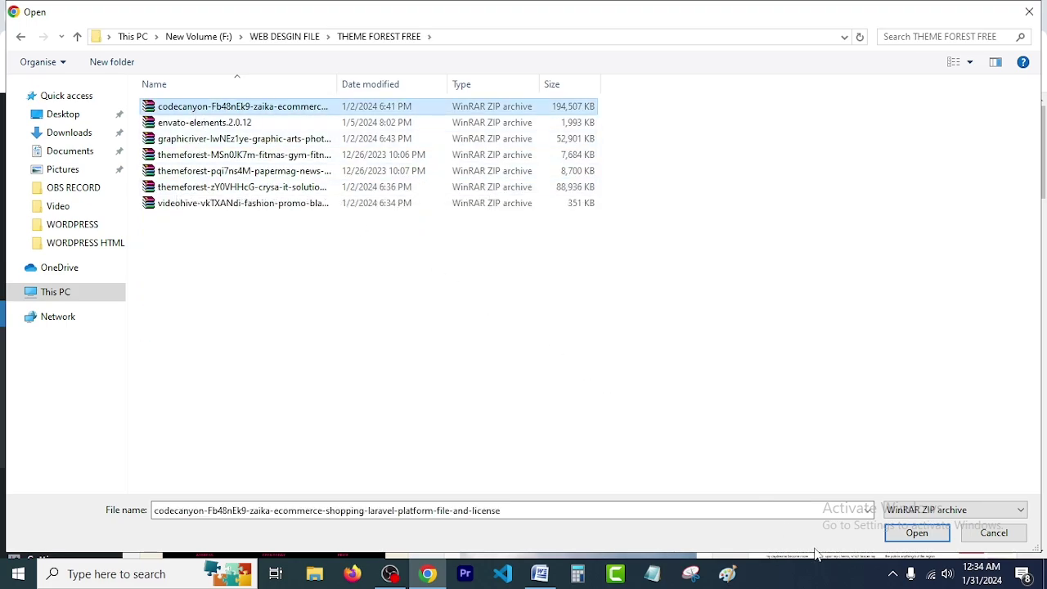
left_click(915, 533)
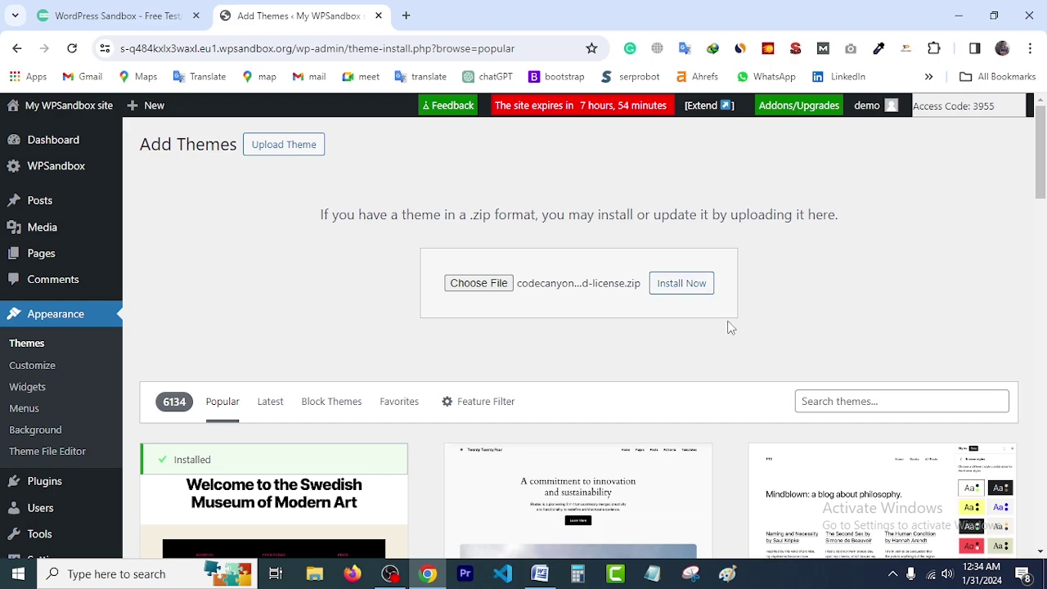
right_click(17, 49)
left_click(292, 203)
Browse the popular themes available for installation on the Add Themes page
scroll(608, 350, "down", 2)
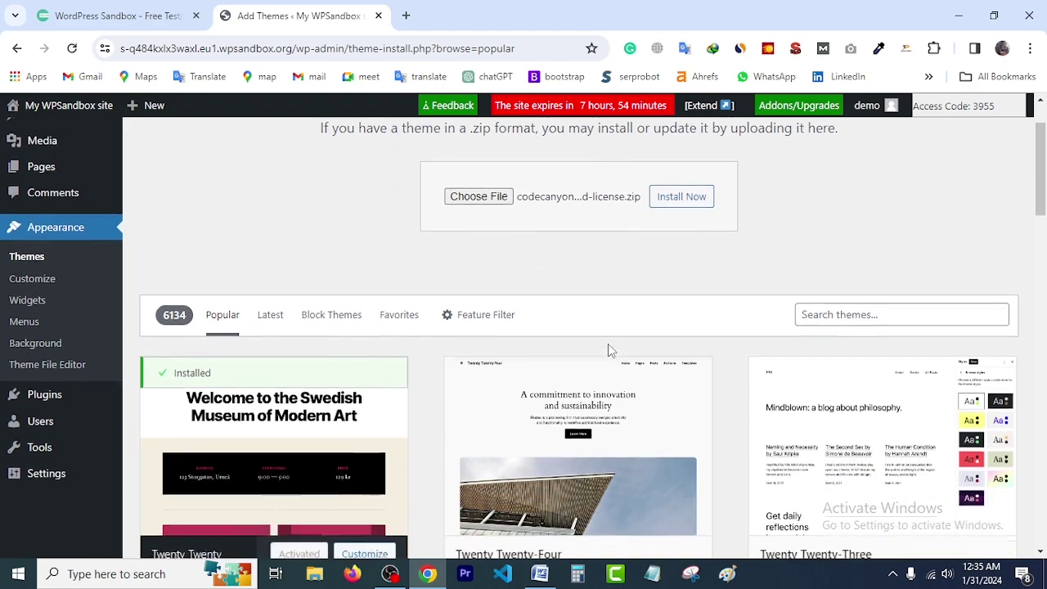
scroll(812, 325, "up", 2)
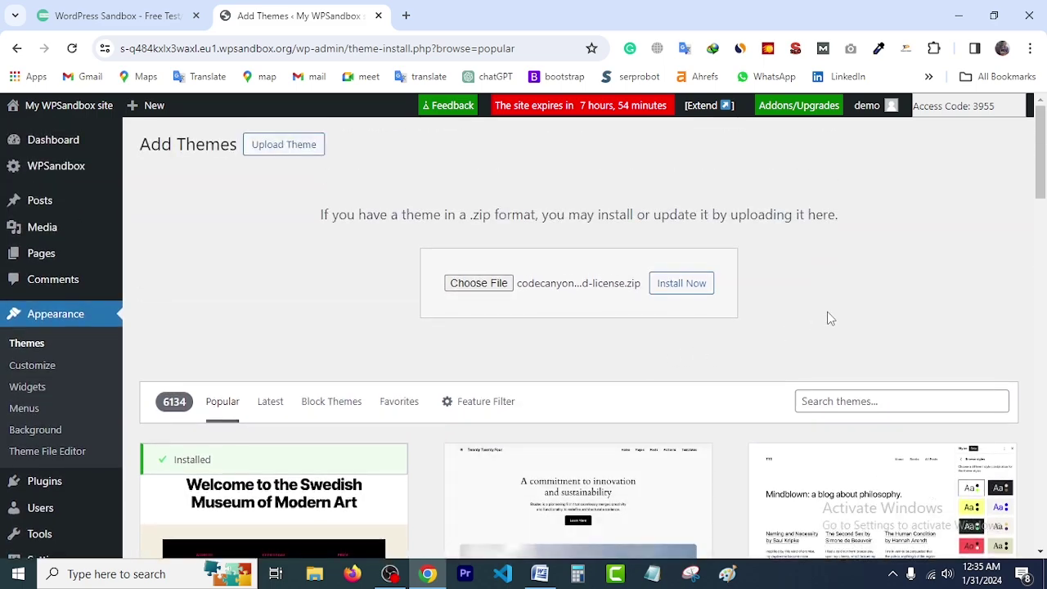
scroll(816, 324, "down", 1)
scroll(800, 317, "down", 3)
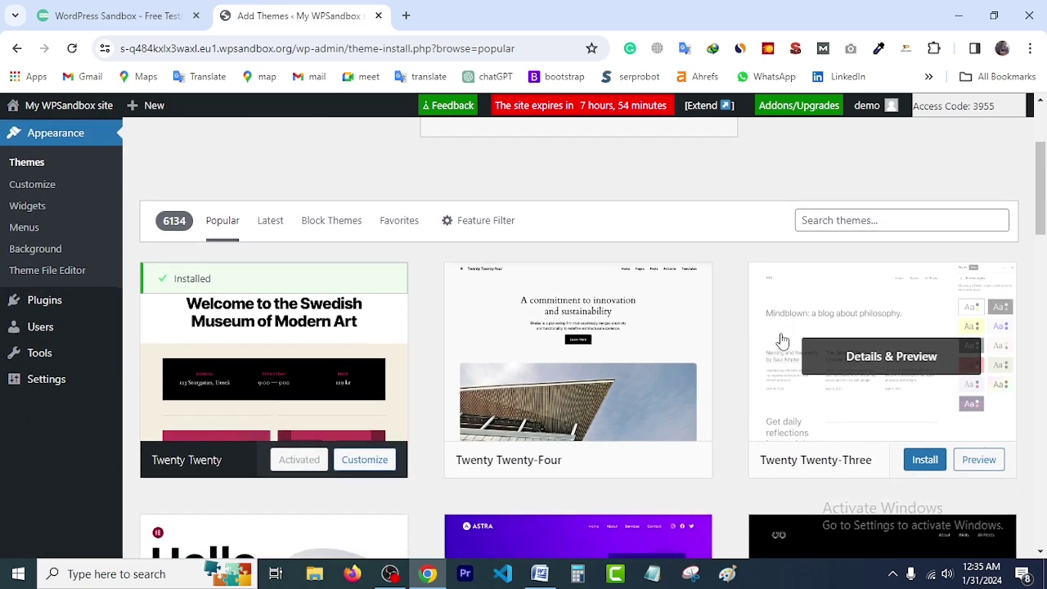
scroll(731, 376, "down", 8)
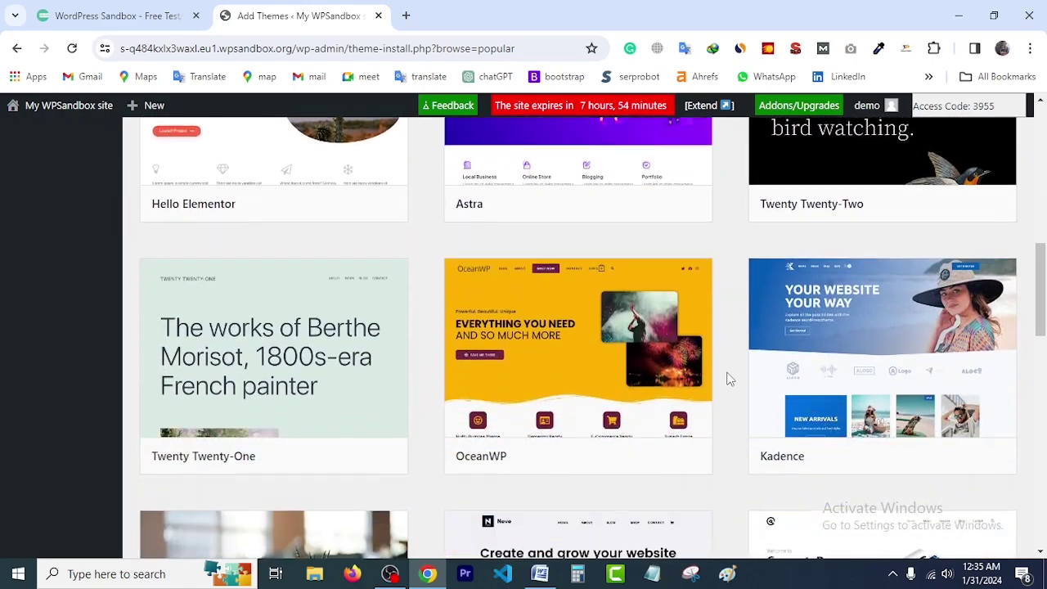
scroll(725, 378, "down", 3)
scroll(718, 372, "up", 14)
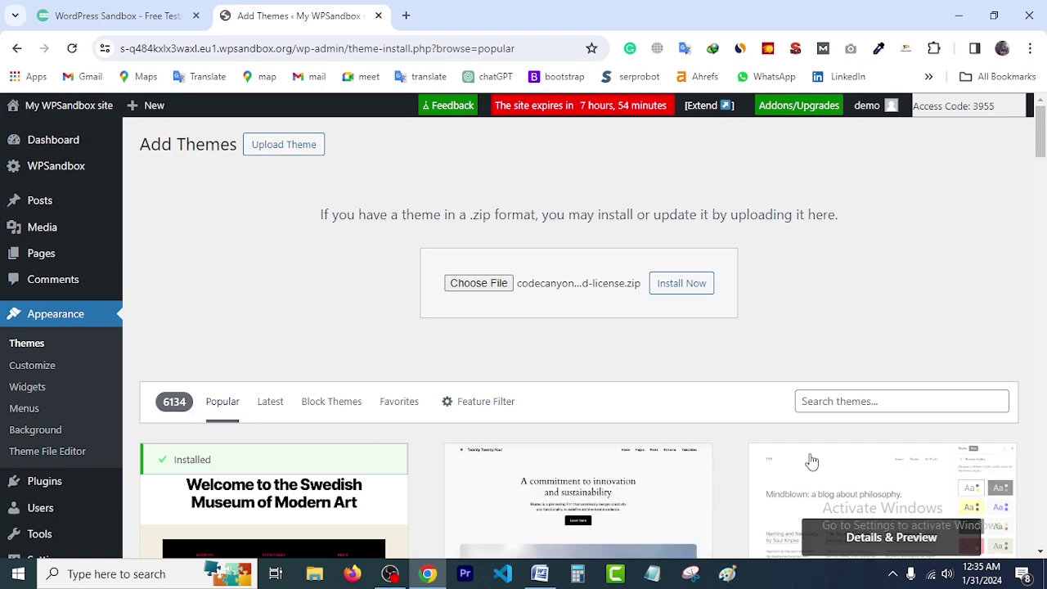
scroll(794, 454, "down", 2)
scroll(744, 443, "down", 3)
scroll(739, 449, "down", 8)
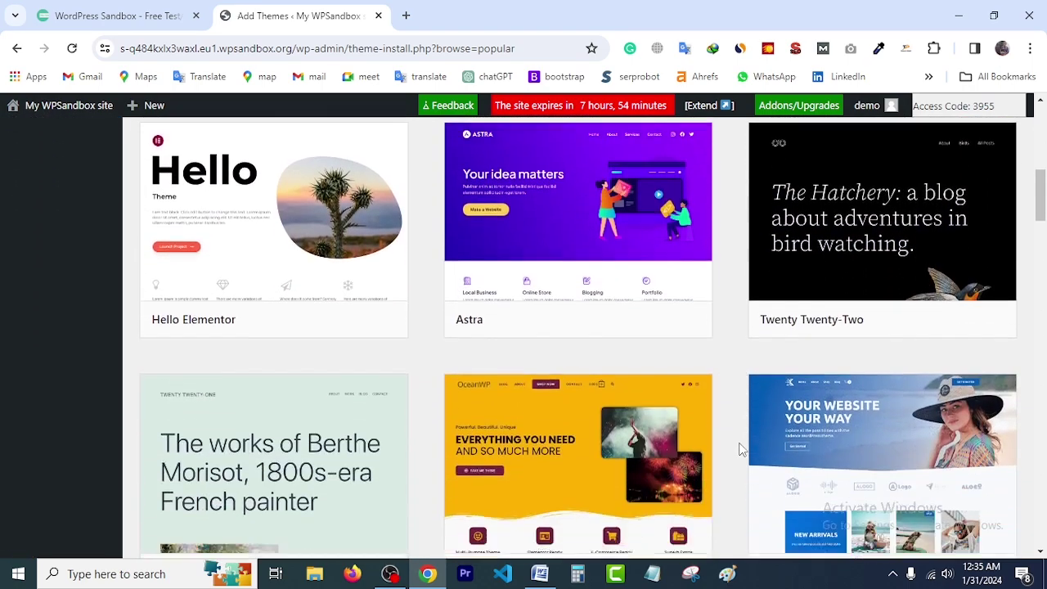
scroll(730, 453, "down", 4)
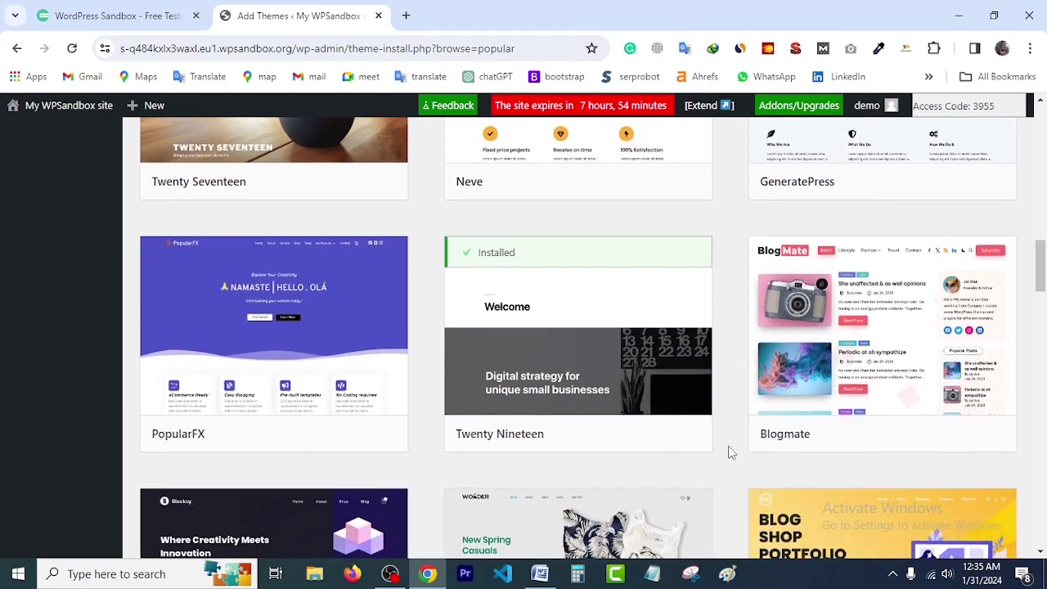
scroll(730, 434, "up", 7)
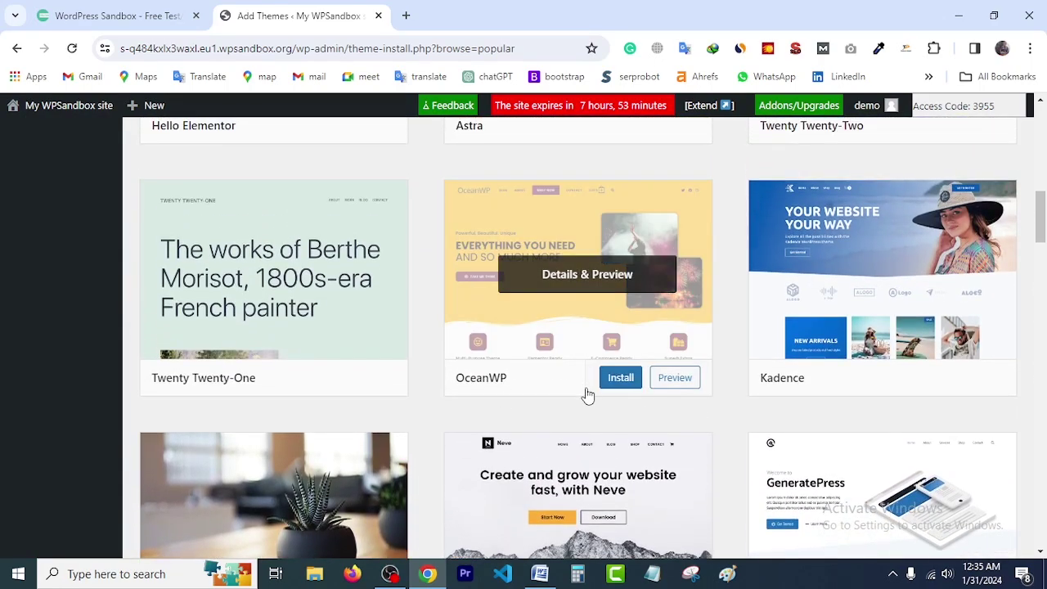
scroll(589, 396, "up", 5)
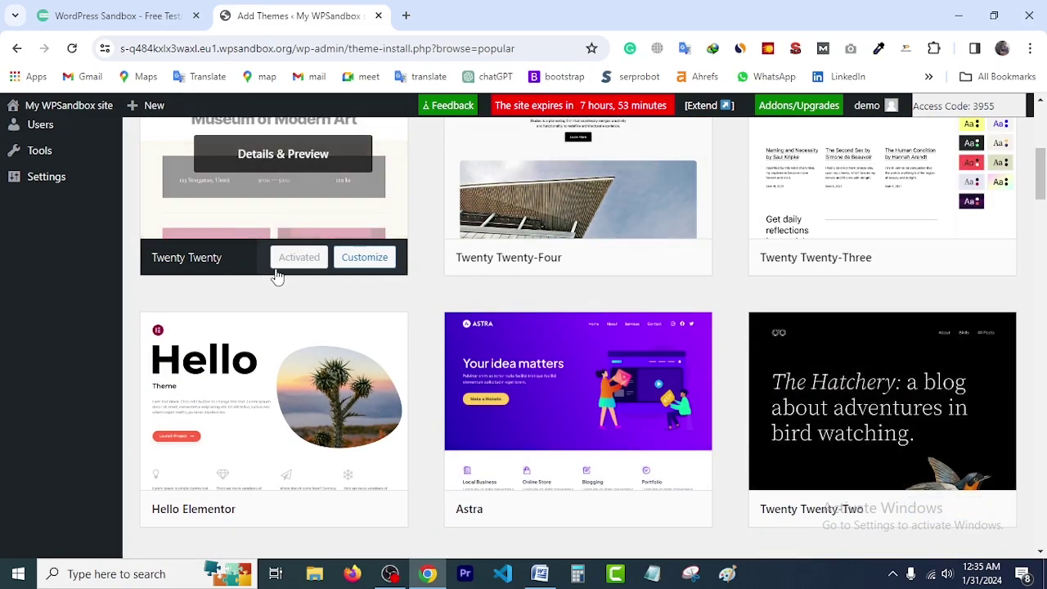
scroll(238, 409, "down", 1)
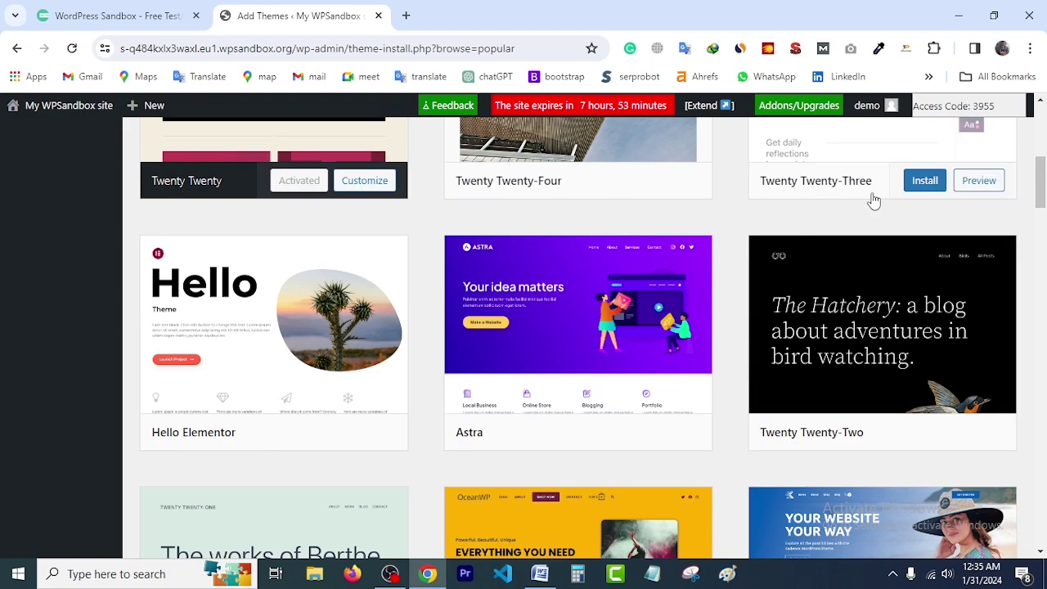
scroll(557, 194, "up", 6)
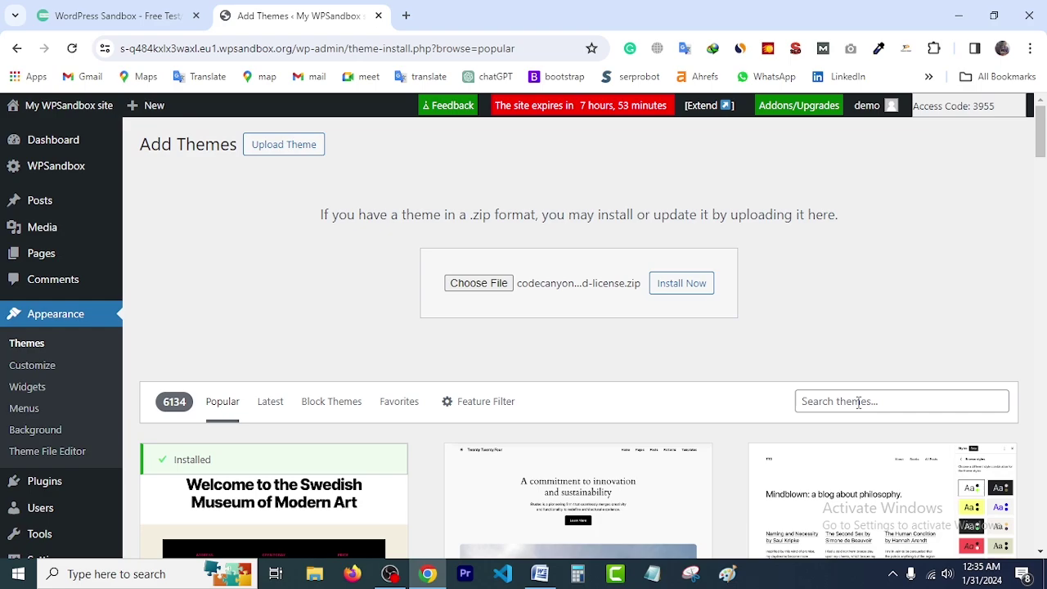
Search the available WordPress themes for "personal"
left_click(858, 402)
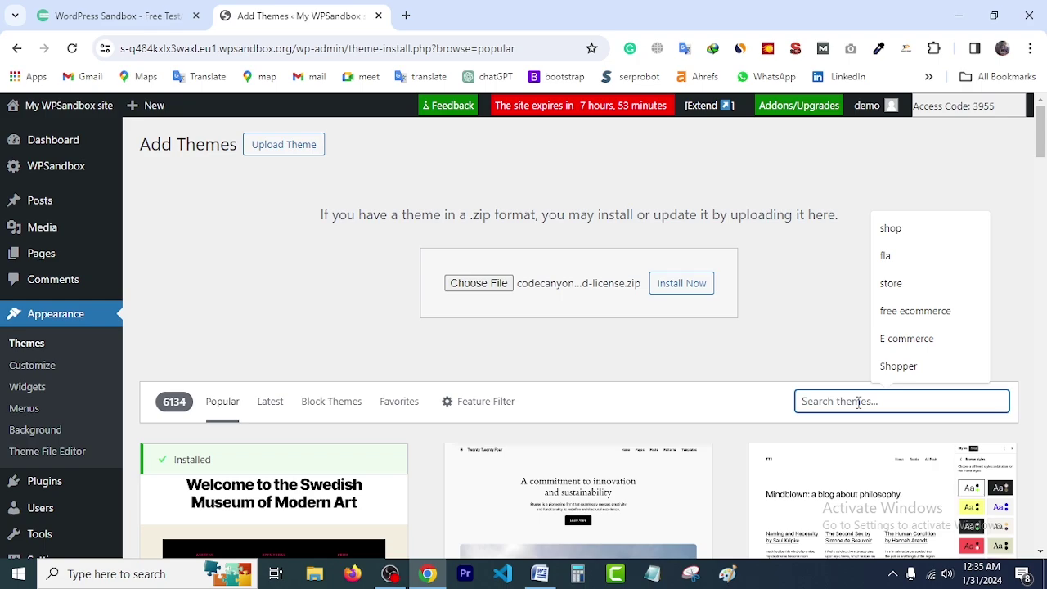
left_click(816, 279)
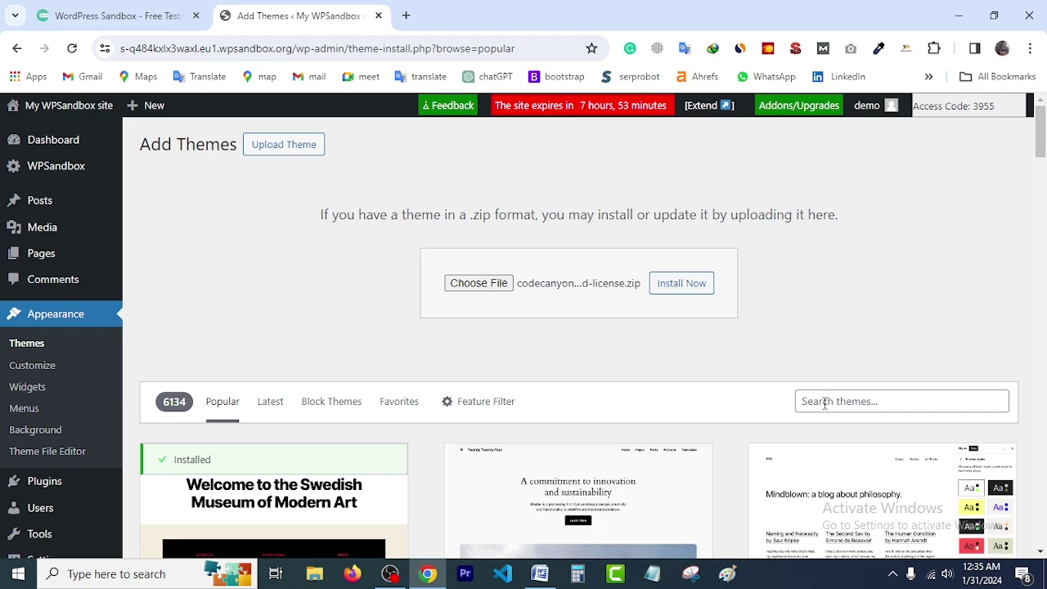
left_click(824, 404)
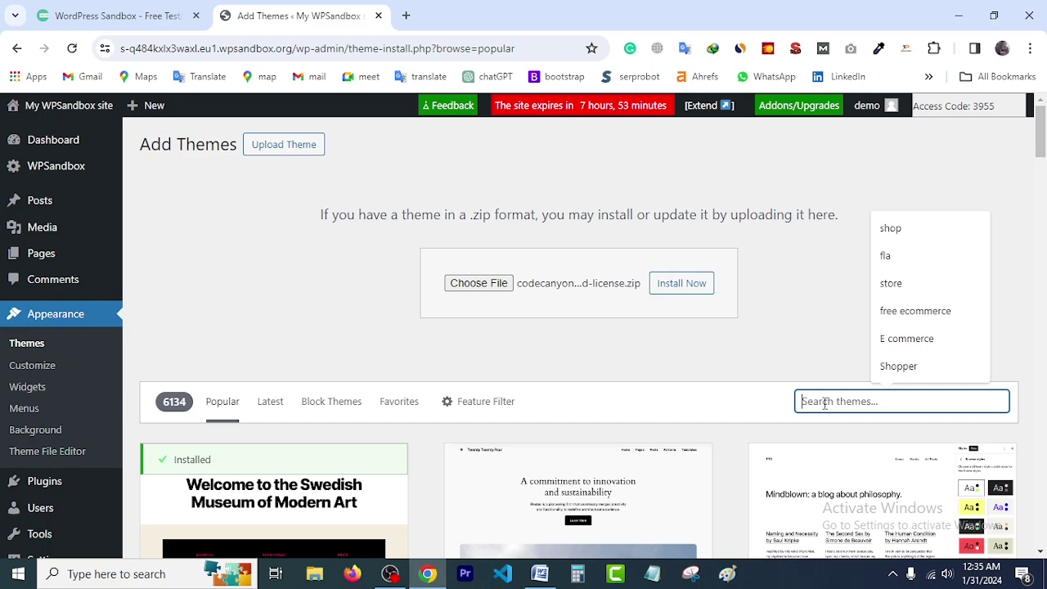
type("personal")
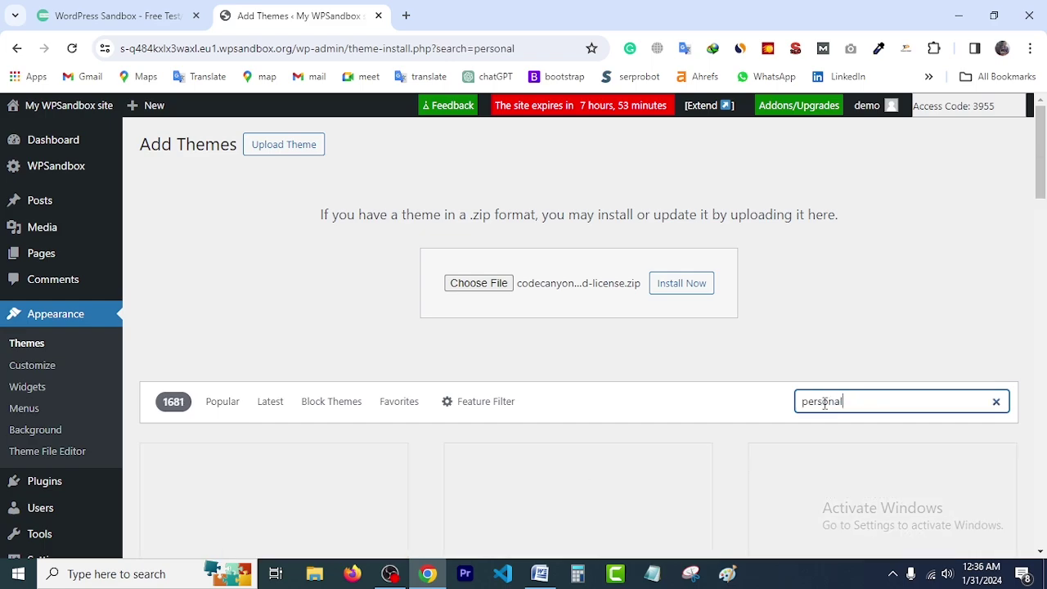
Browse the theme previews found for the "personal" search
scroll(554, 437, "down", 2)
scroll(555, 438, "down", 4)
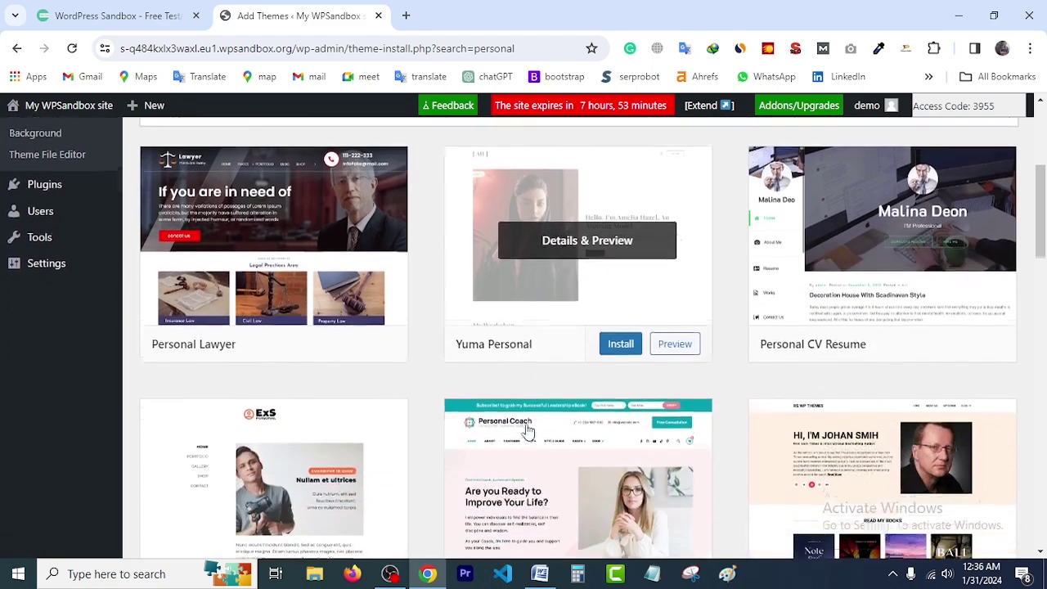
scroll(638, 409, "down", 1)
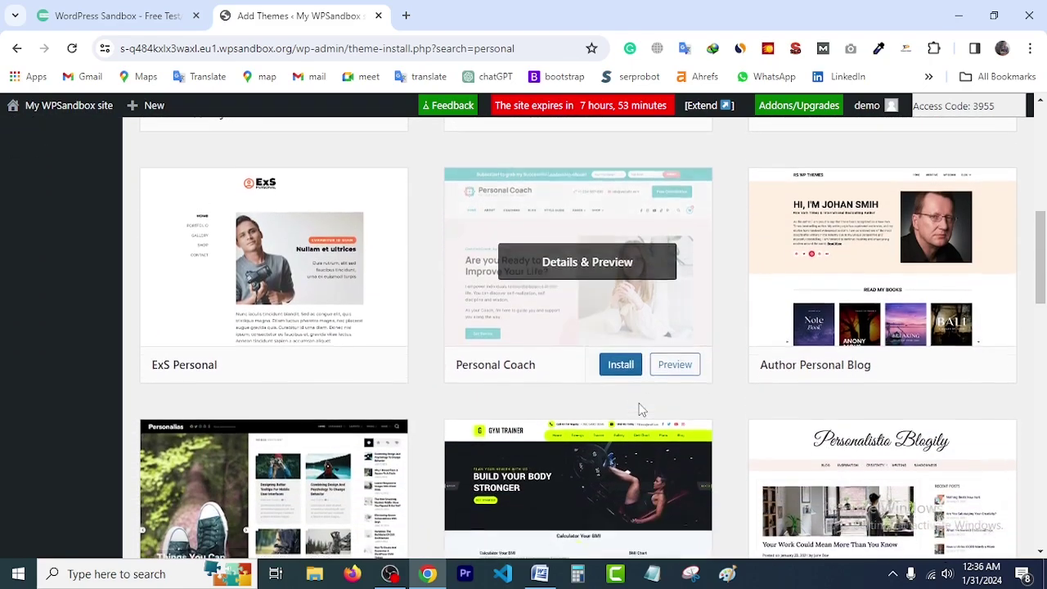
scroll(635, 410, "up", 5)
scroll(416, 420, "down", 2)
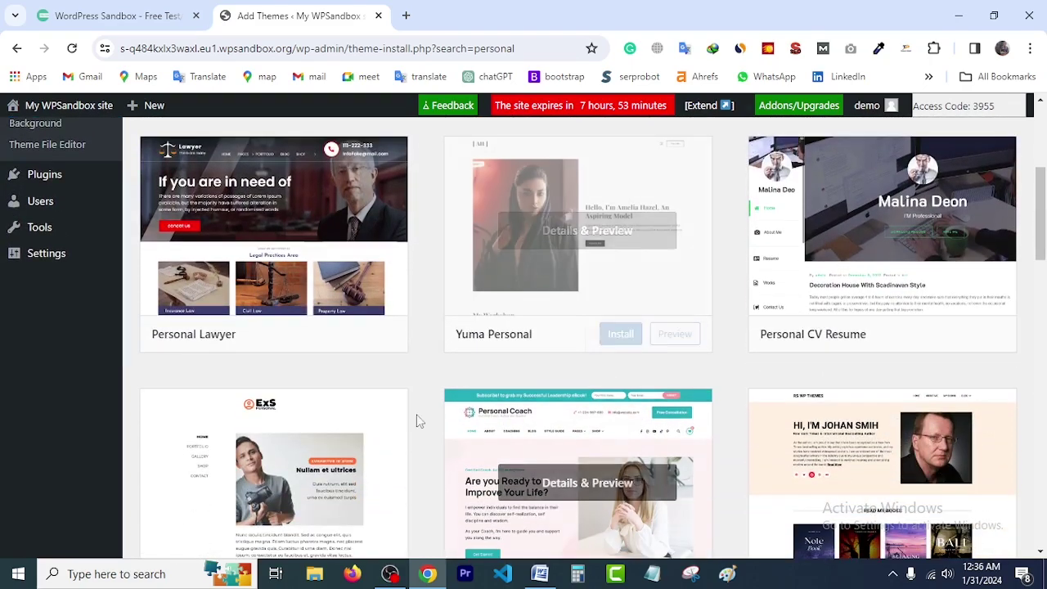
scroll(383, 364, "down", 2)
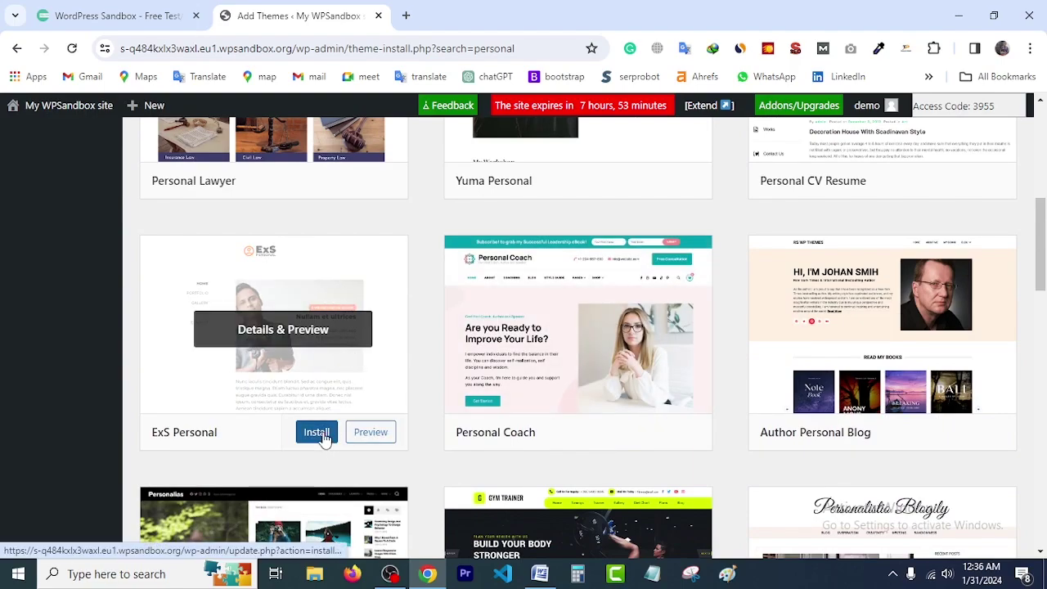
scroll(501, 422, "up", 5)
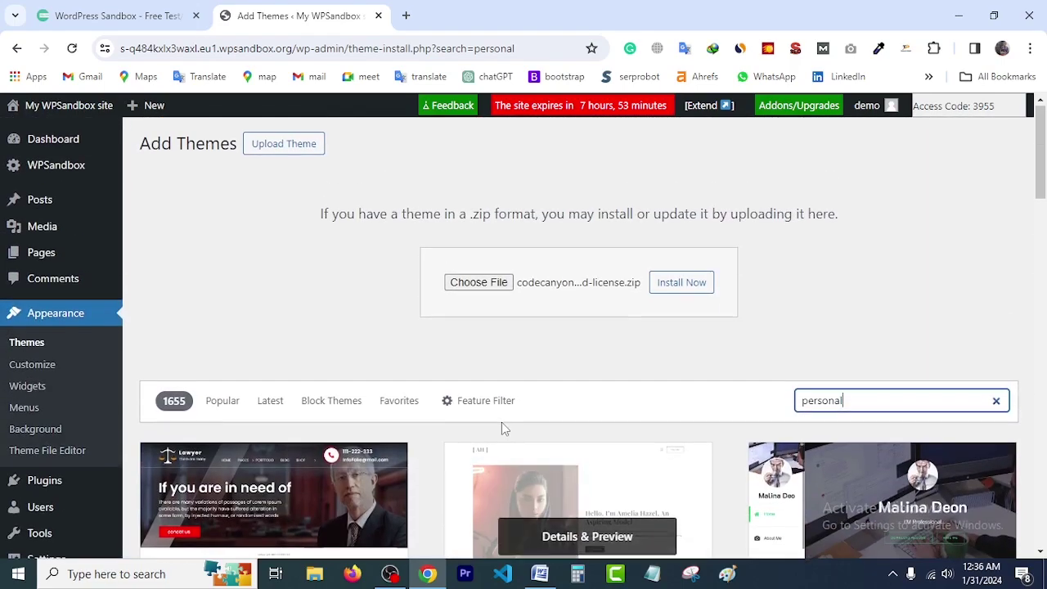
Replace the theme search term with "astra"
double_click(842, 401)
key("BackSpace")
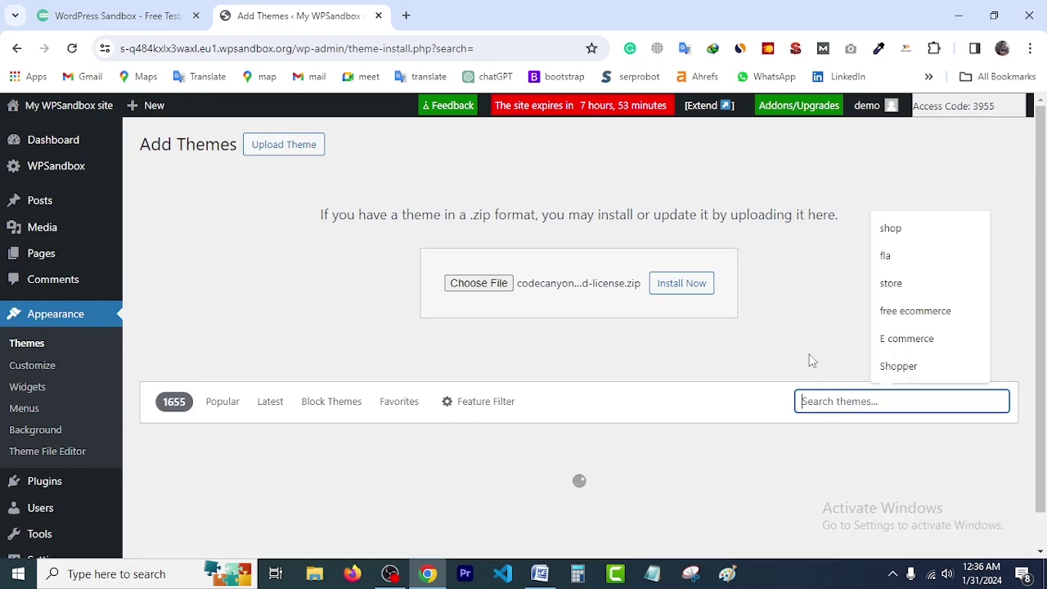
left_click(822, 371)
left_click(820, 404)
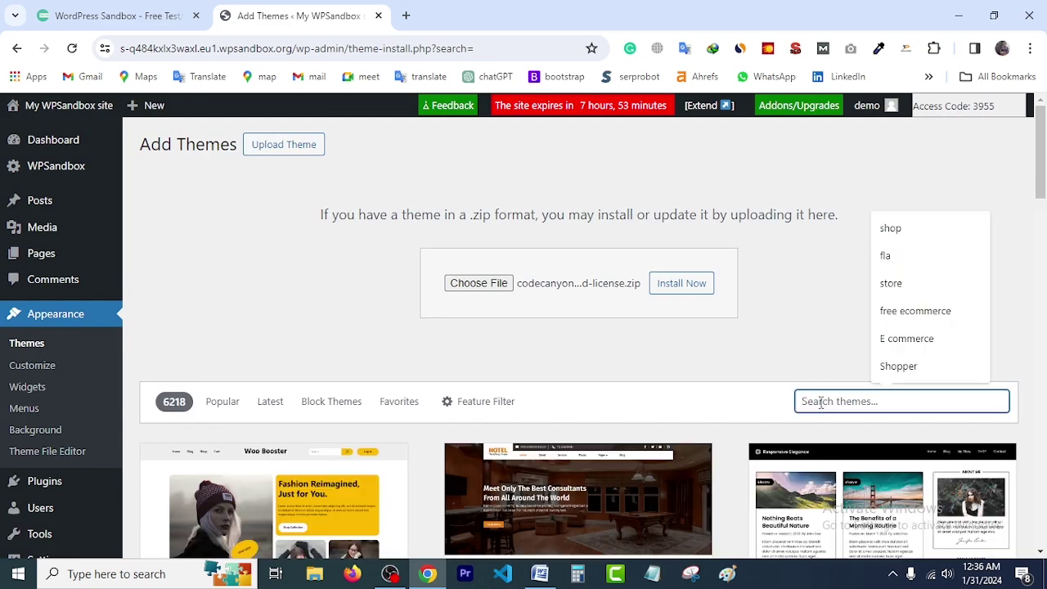
left_click(762, 330)
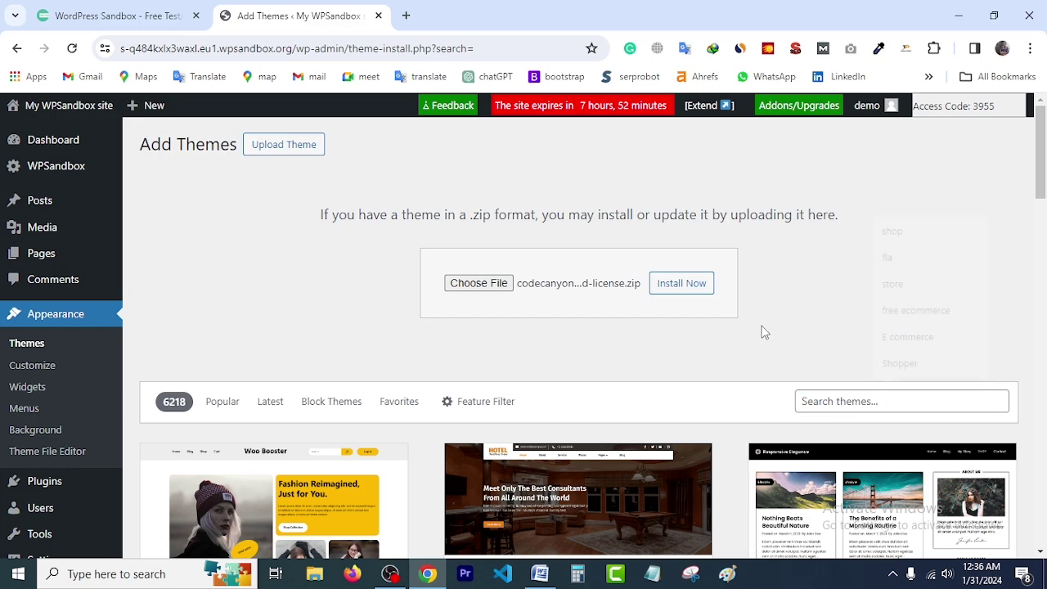
left_click(822, 402)
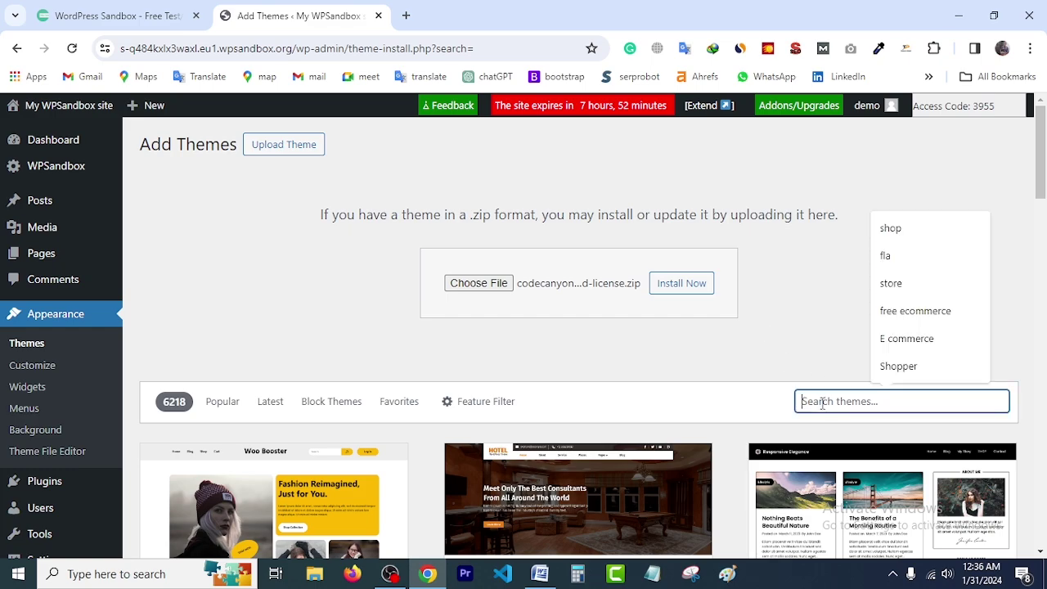
left_click(790, 345)
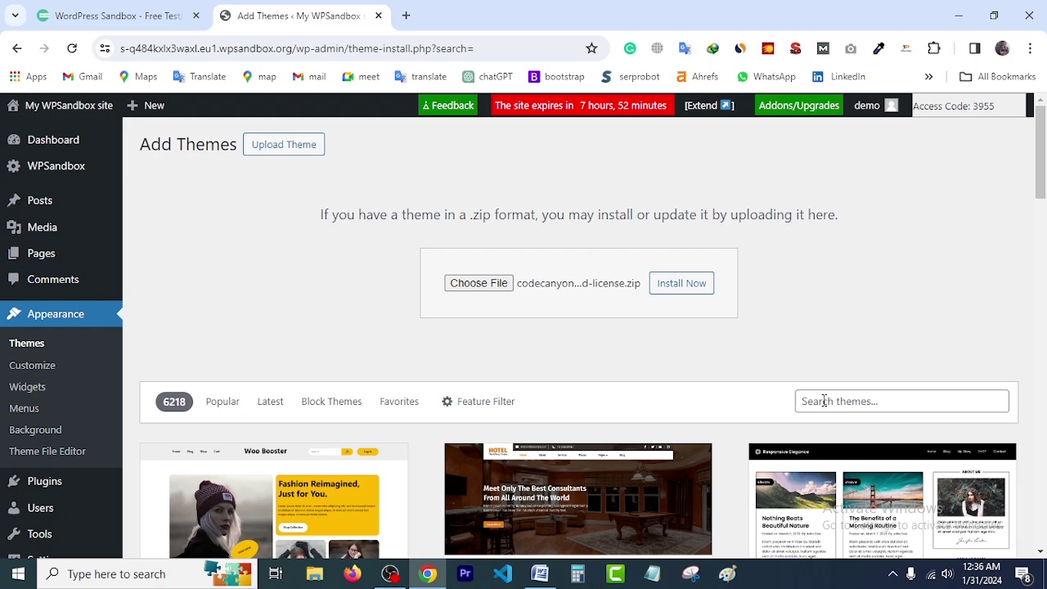
left_click(823, 400)
type("astra")
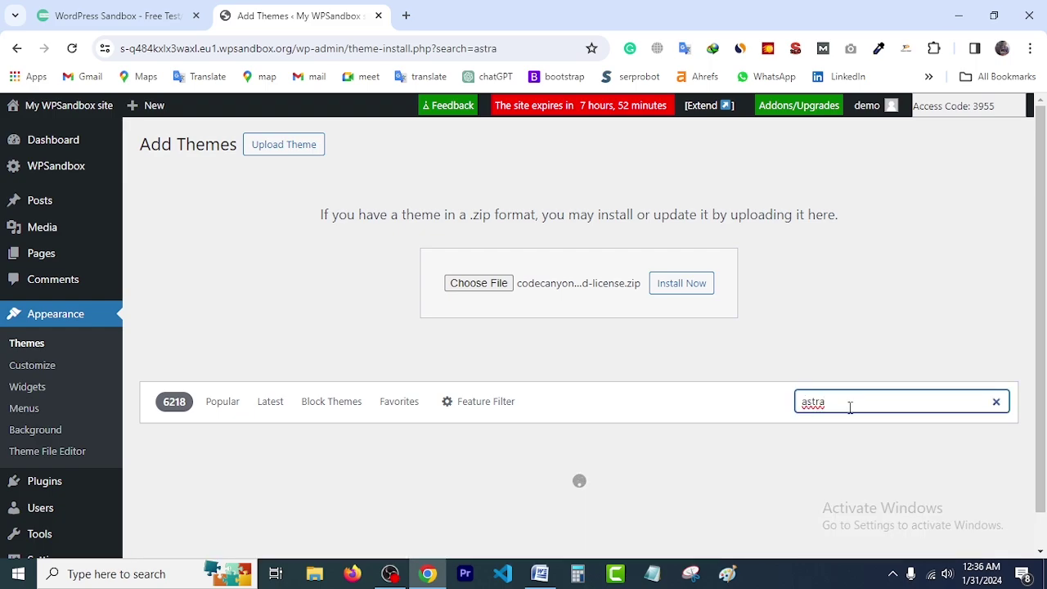
Install the Astra theme from the search results and activate it
scroll(850, 407, "down", 2)
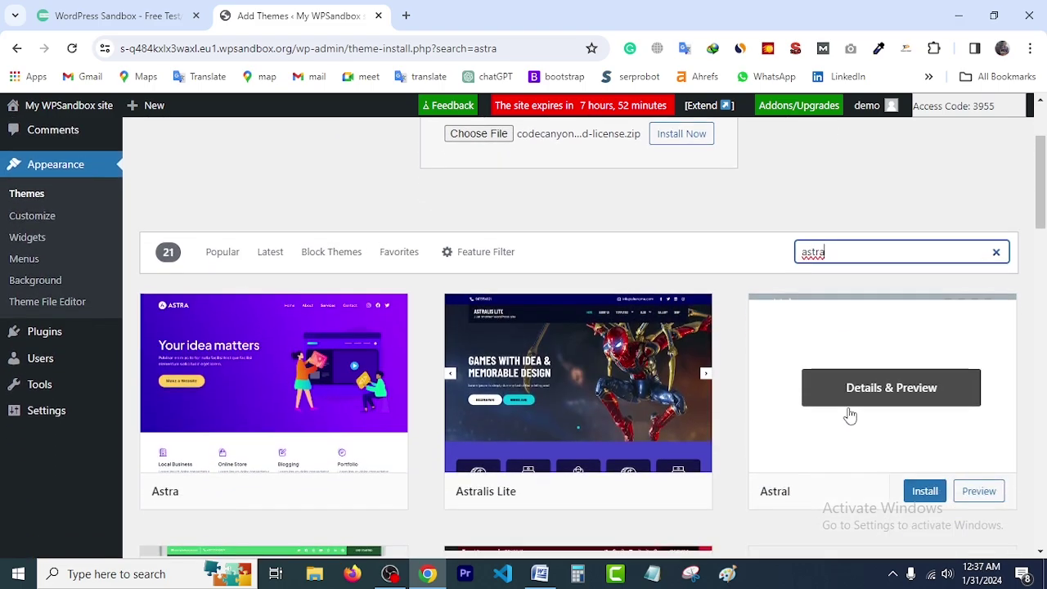
scroll(369, 413, "down", 1)
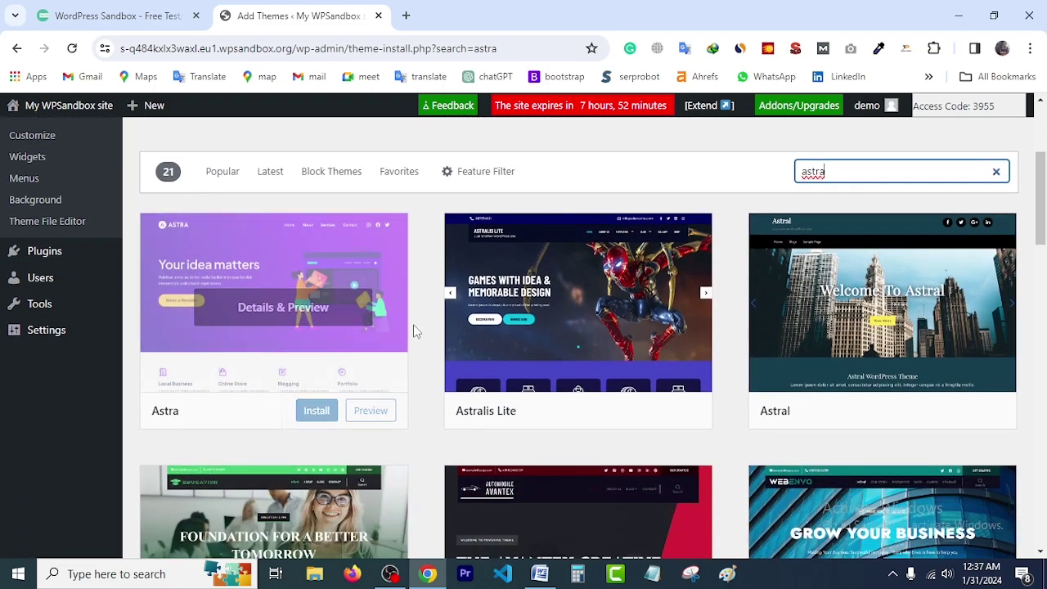
left_click(318, 413)
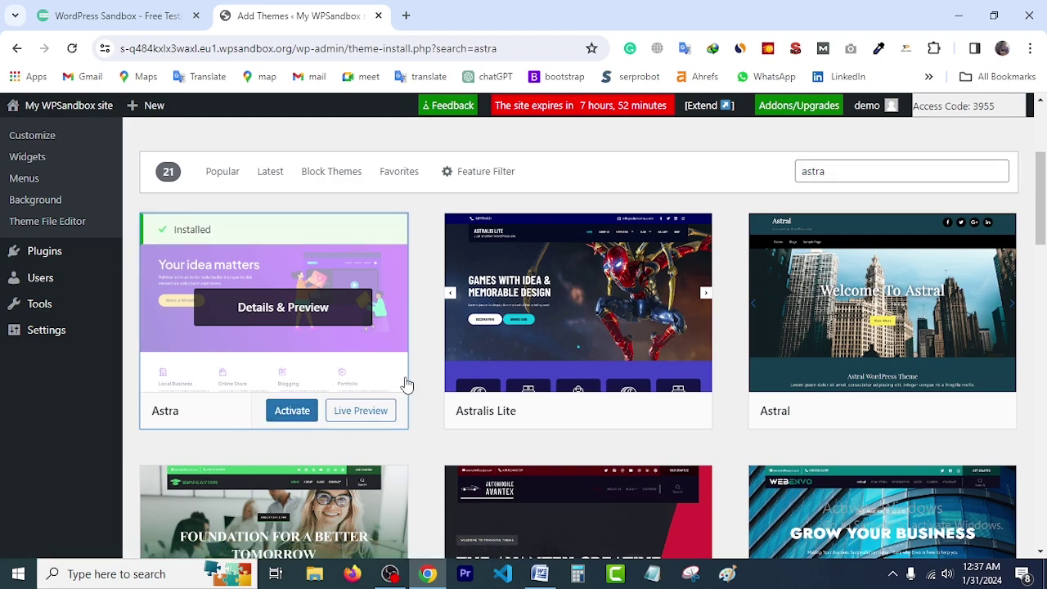
left_click(295, 414)
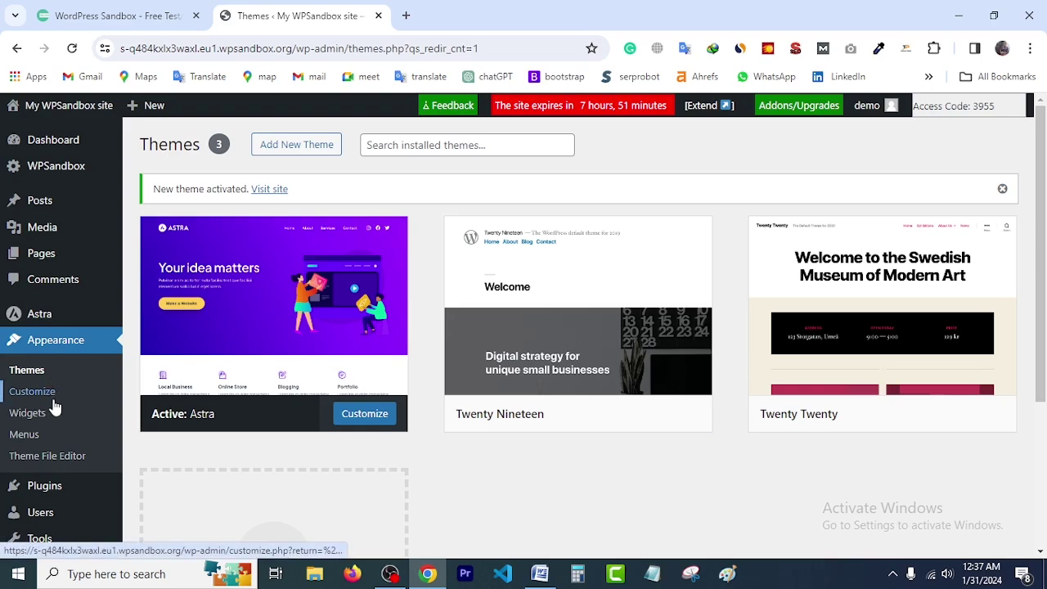
Reload the Themes page and look over the installed themes
left_click(72, 48)
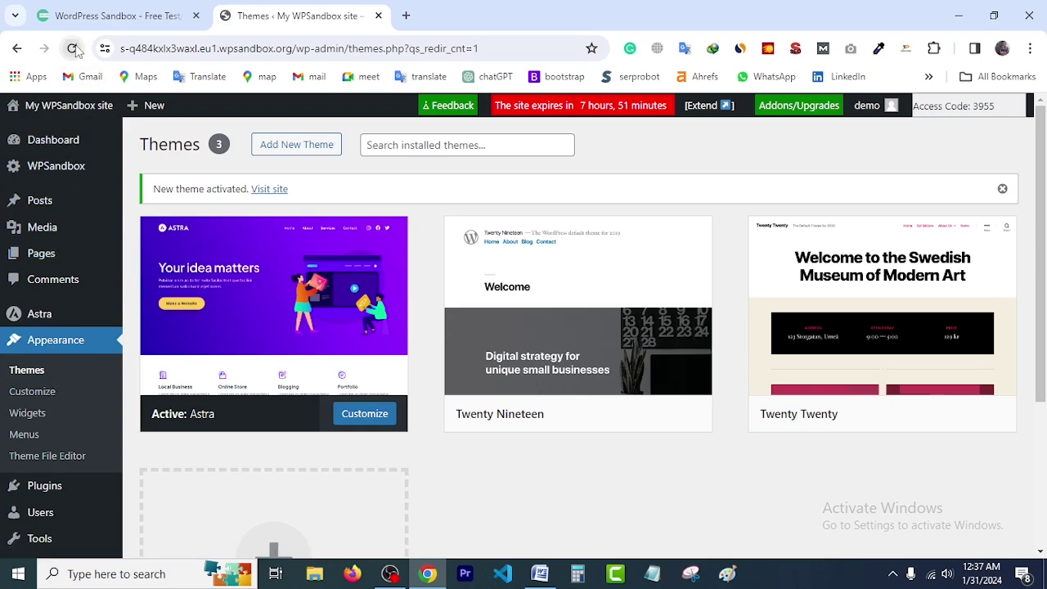
left_click(368, 372)
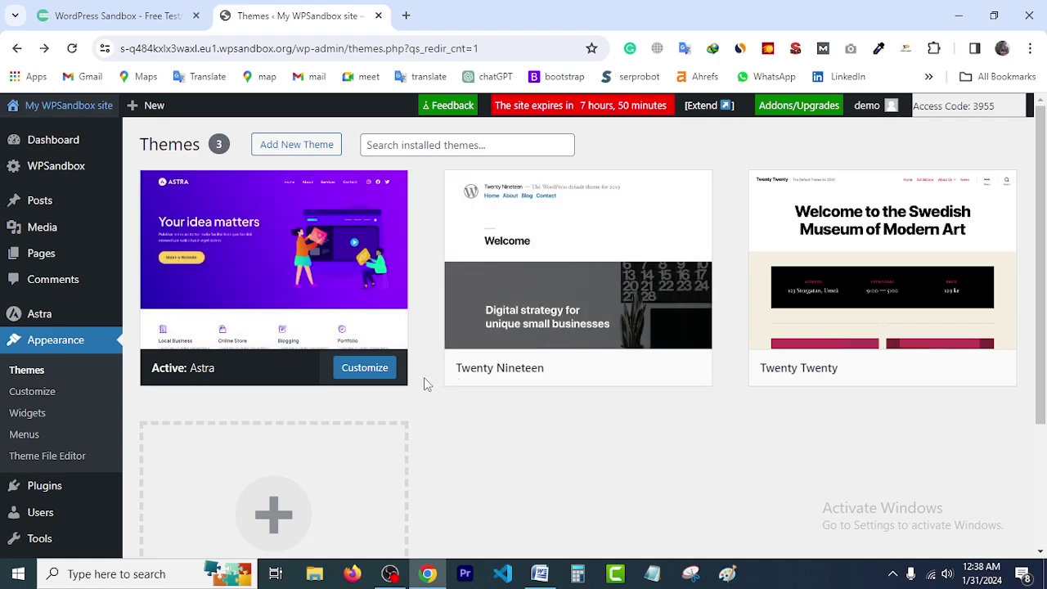
scroll(430, 344, "down", 3)
scroll(430, 343, "up", 3)
scroll(431, 343, "down", 2)
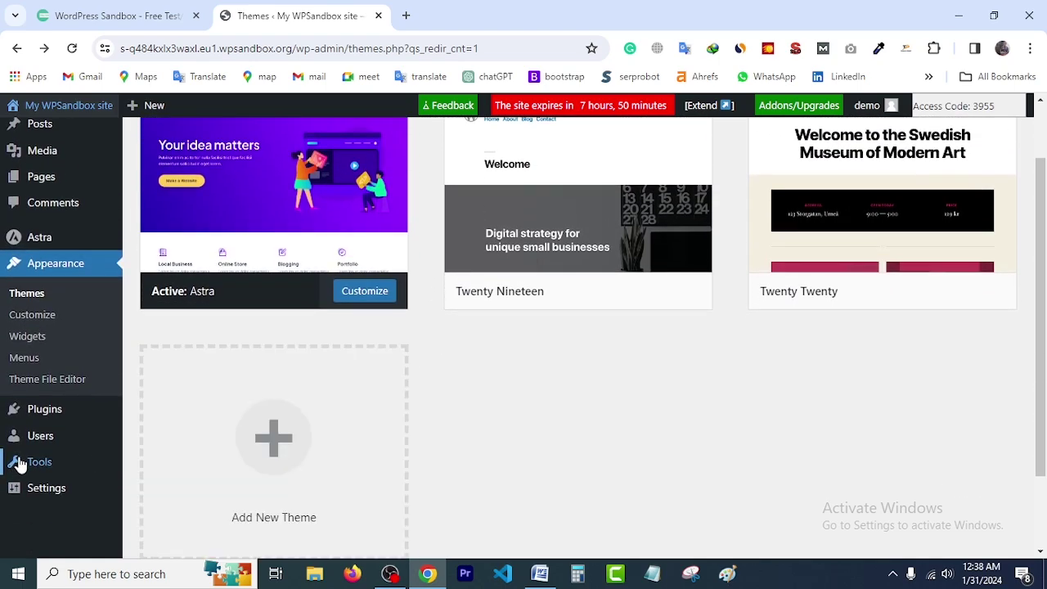
scroll(431, 248, "up", 2)
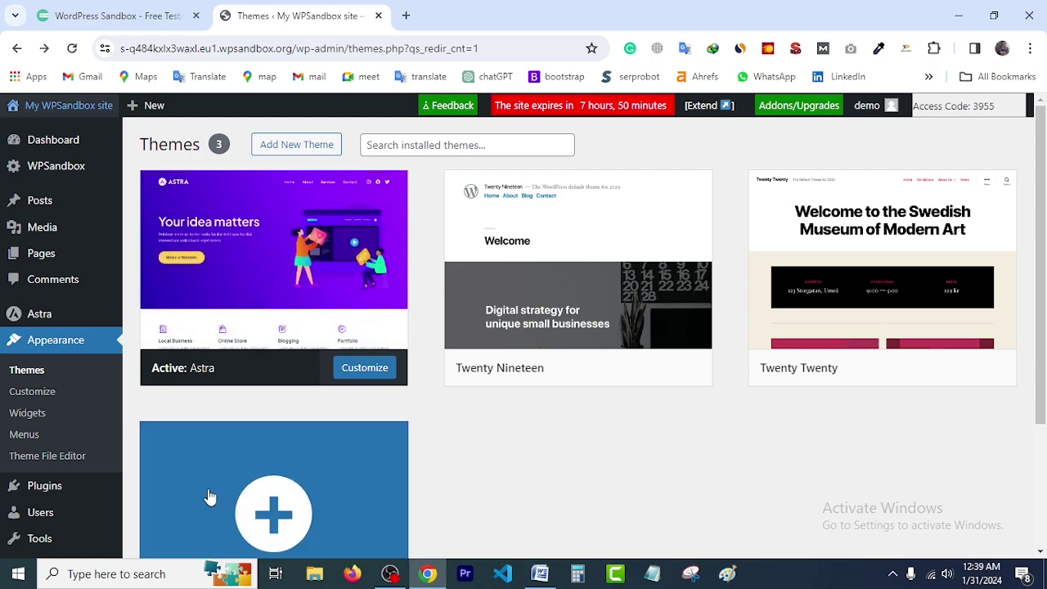
Start adding a new plugin and search the plugin directory for "reset"
mouse_move(72, 507)
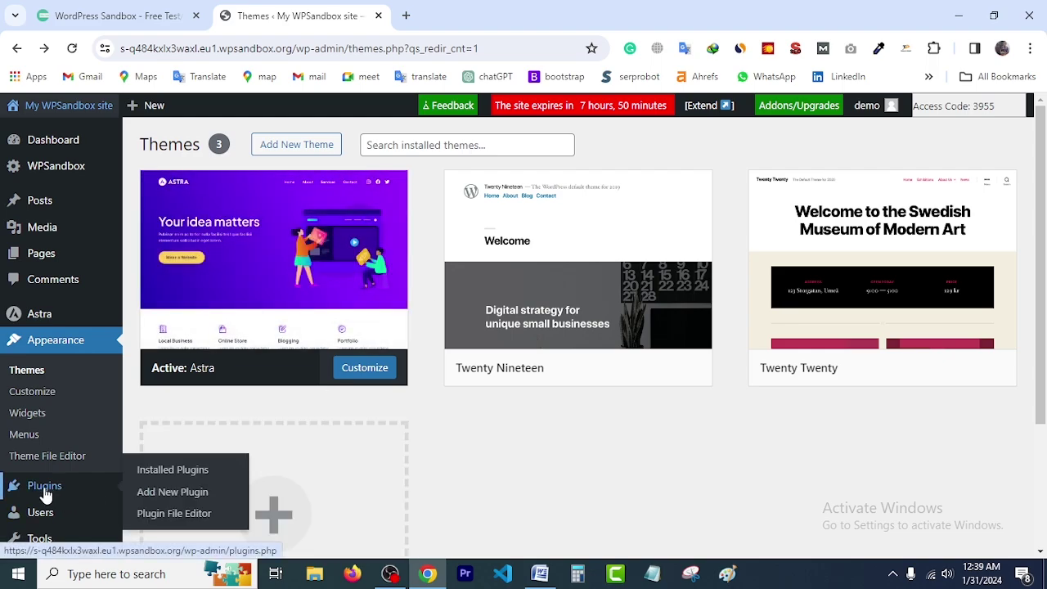
left_click(161, 494)
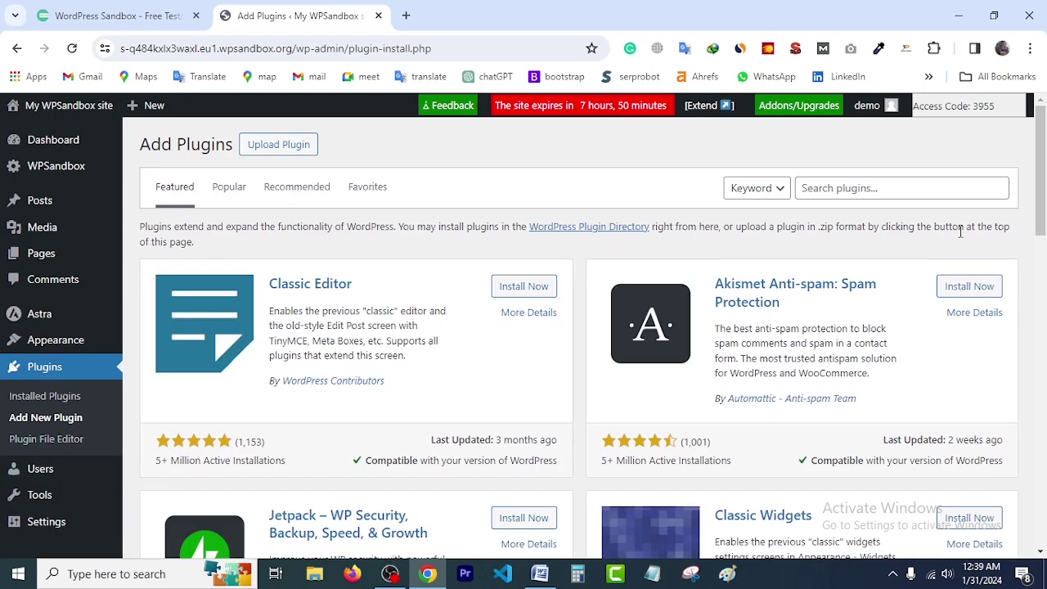
left_click(836, 190)
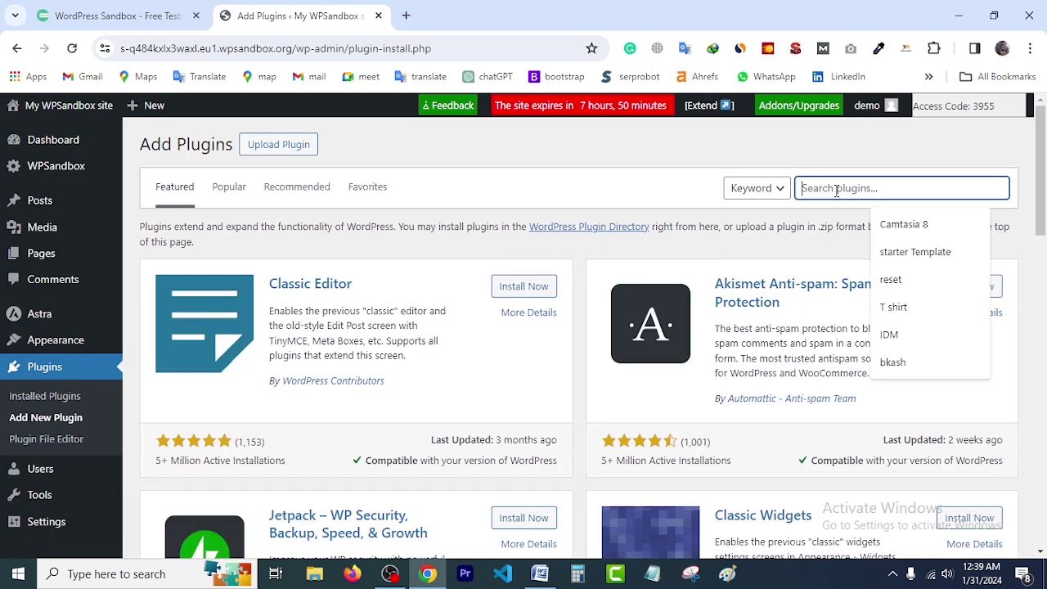
type("reset")
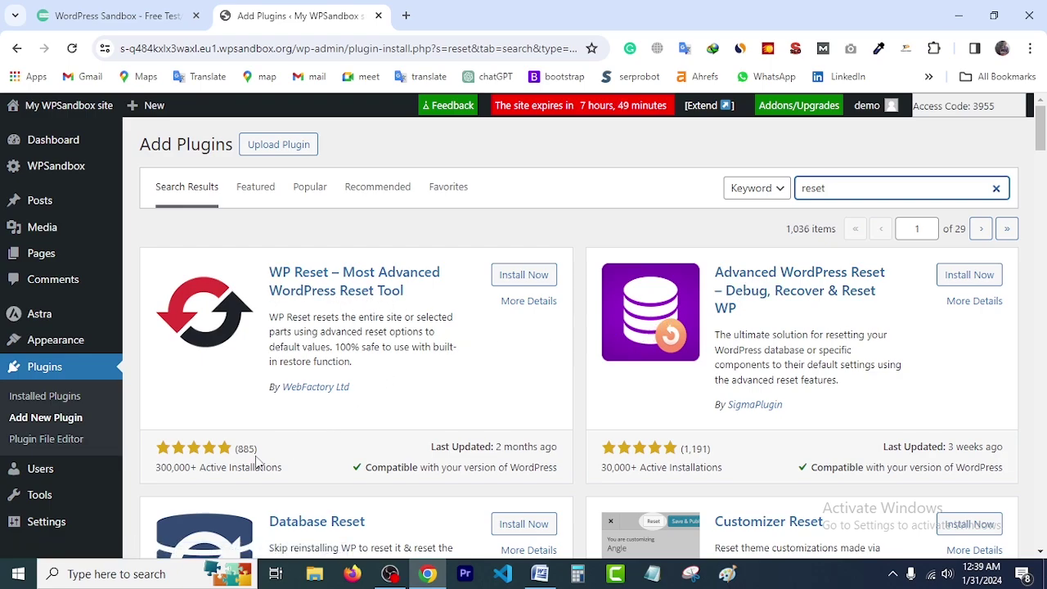
Check the rating of the WP Reset plugin by WebFactory Ltd, then install and activate it
scroll(257, 463, "down", 1)
left_click_drag(163, 375, 258, 392)
left_click(259, 392)
scroll(491, 358, "up", 1)
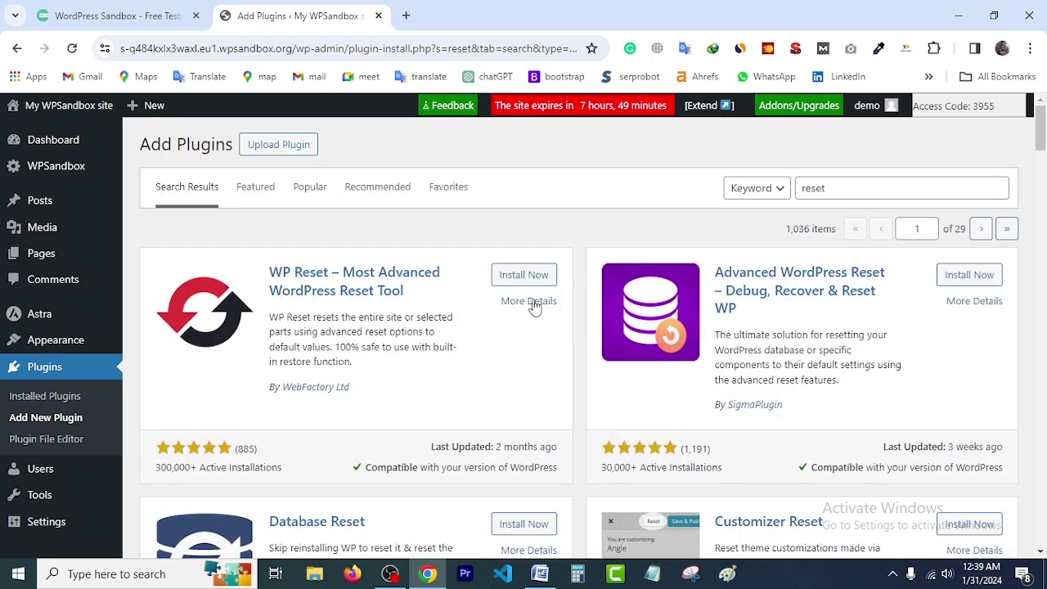
left_click(527, 276)
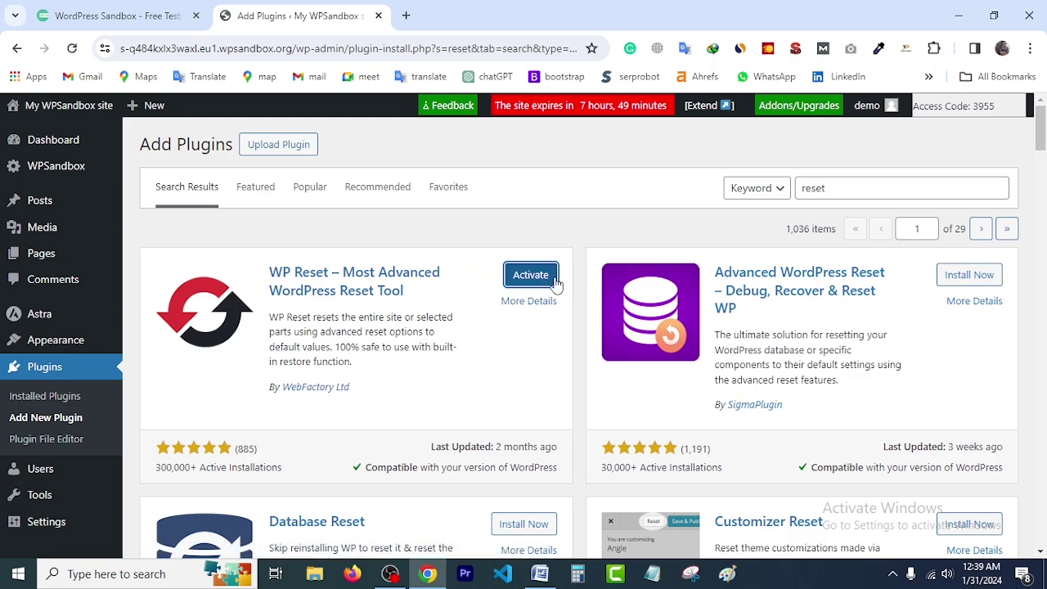
left_click(530, 282)
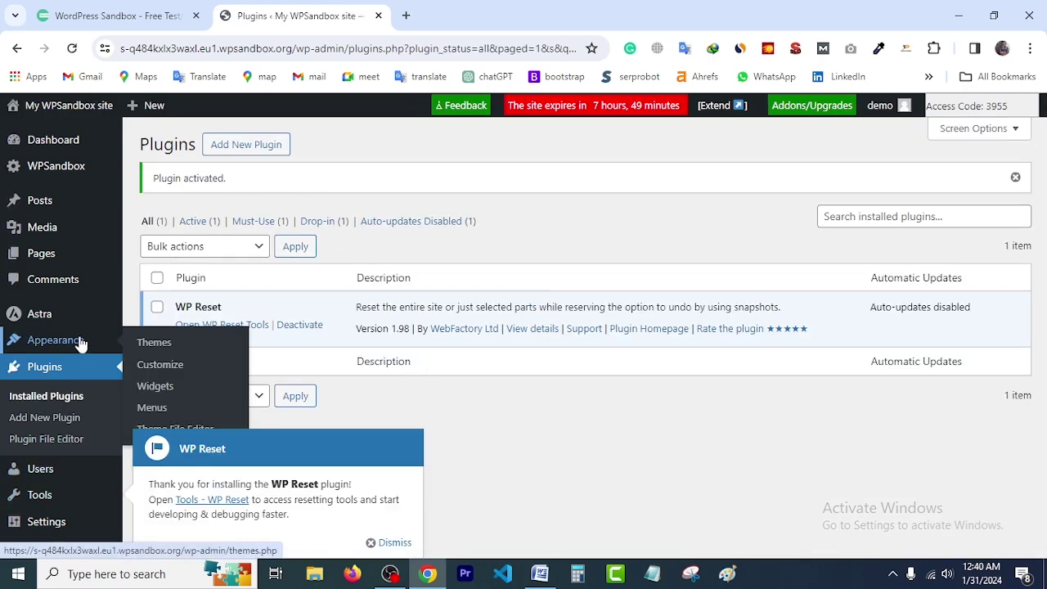
Dismiss the WP Reset welcome notice, open the WP Reset tool page and close its PRO offer
mouse_move(54, 324)
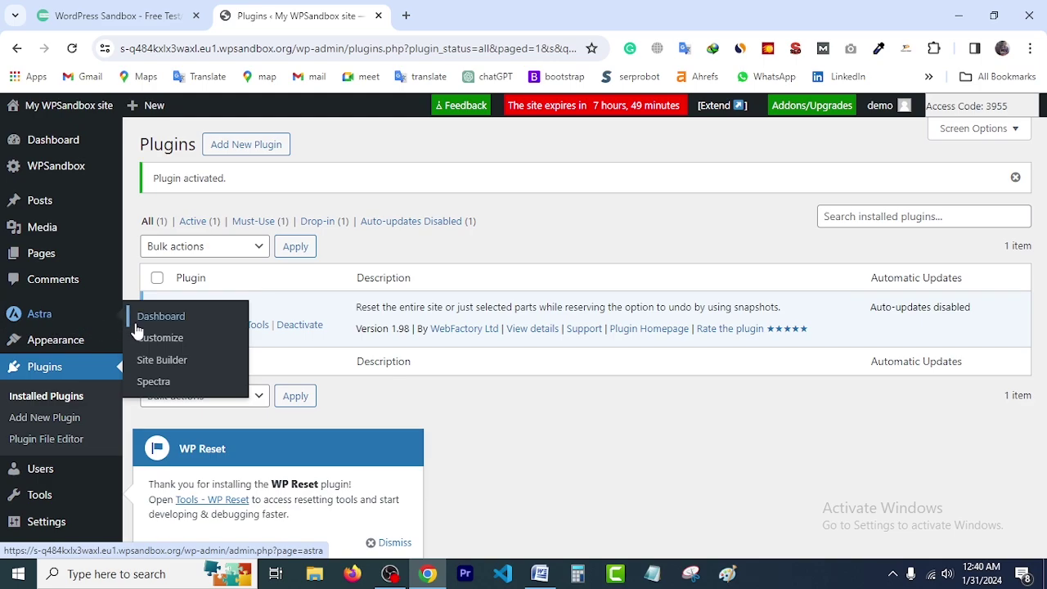
mouse_move(66, 345)
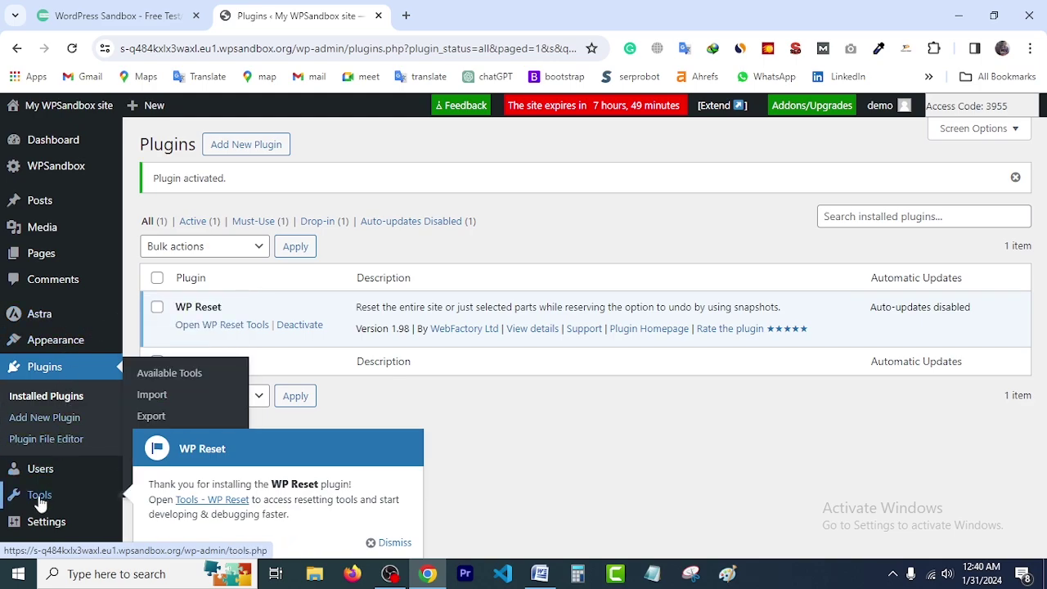
left_click(372, 542)
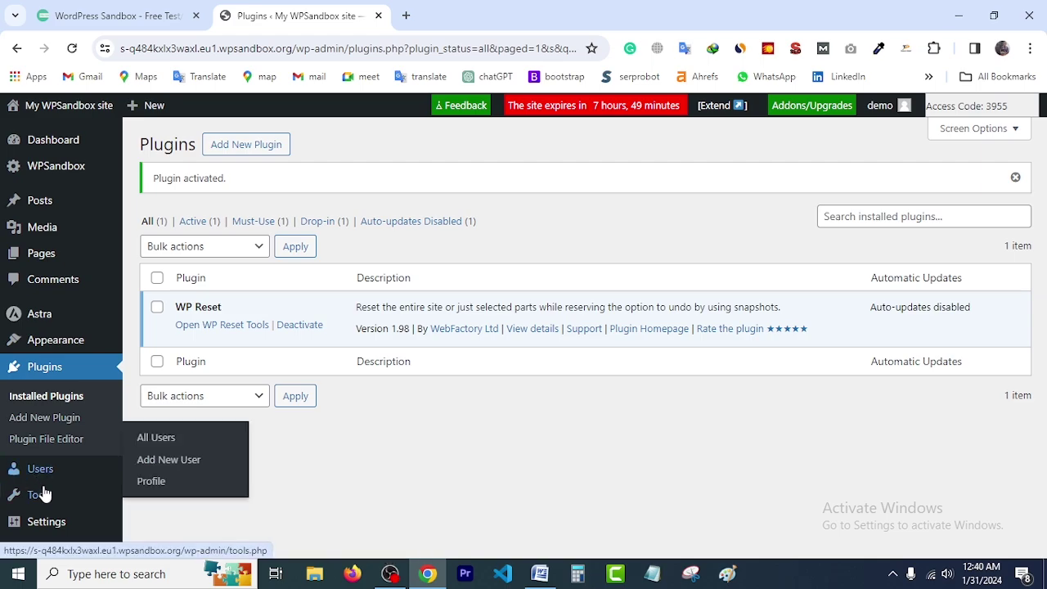
mouse_move(46, 497)
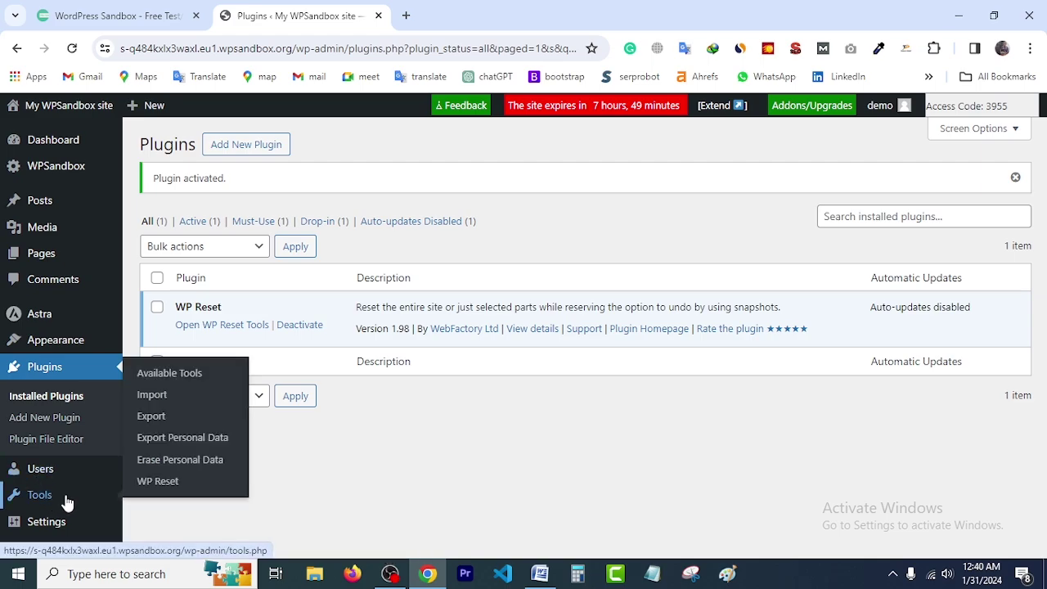
left_click(160, 483)
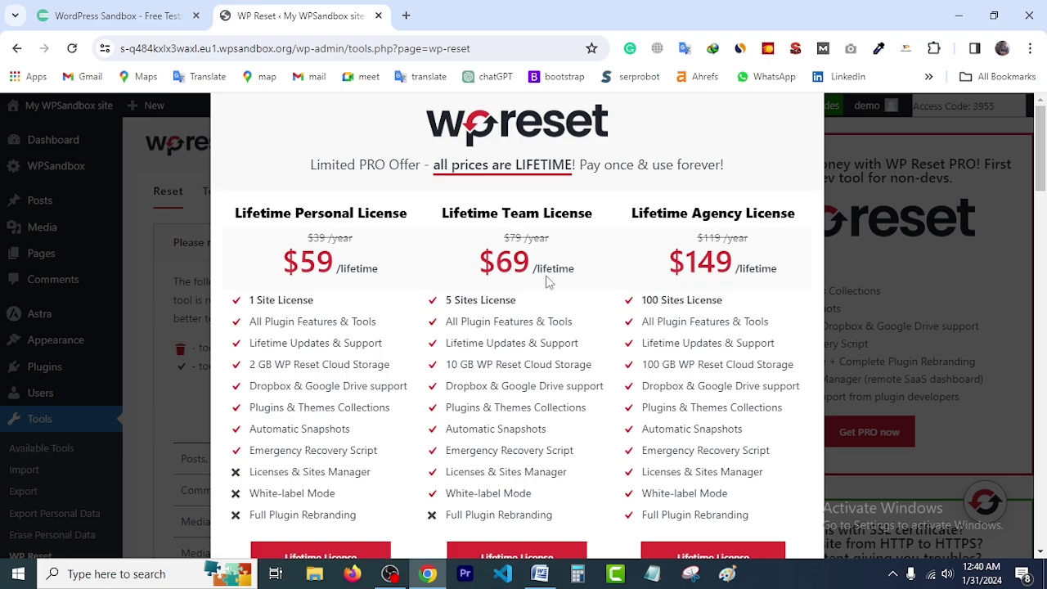
left_click(916, 267)
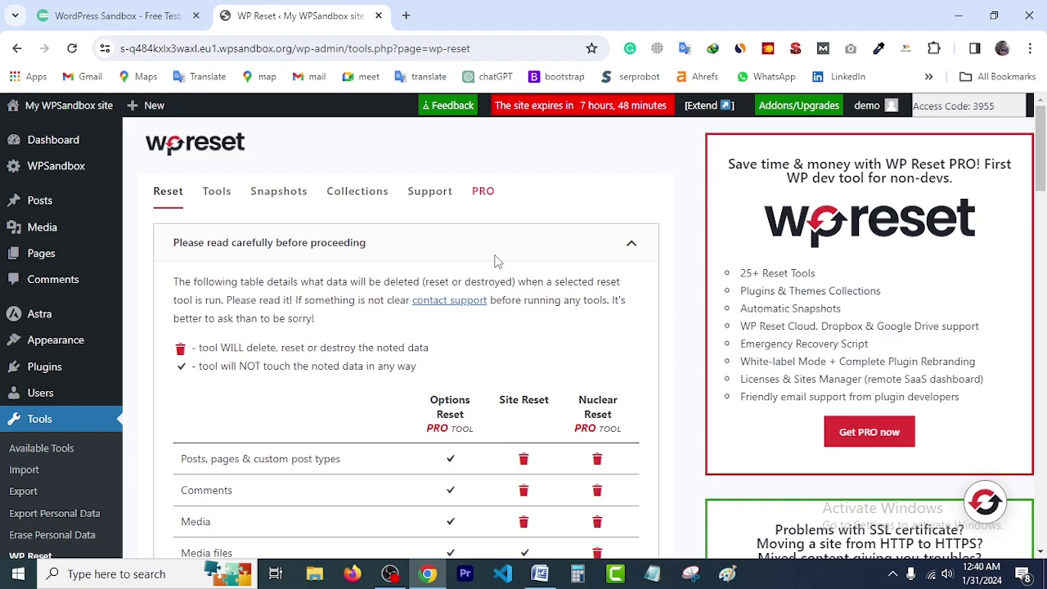
Reset the site with the Site Reset tool, entering "reset" as the confirmation word and confirming the WordPress reset
scroll(495, 260, "down", 6)
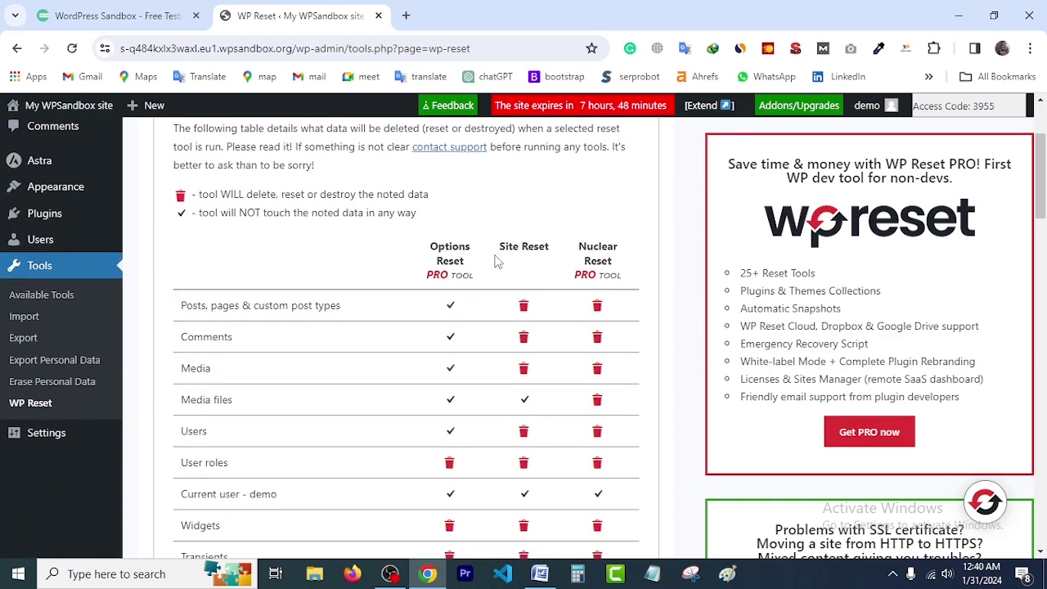
scroll(495, 260, "down", 10)
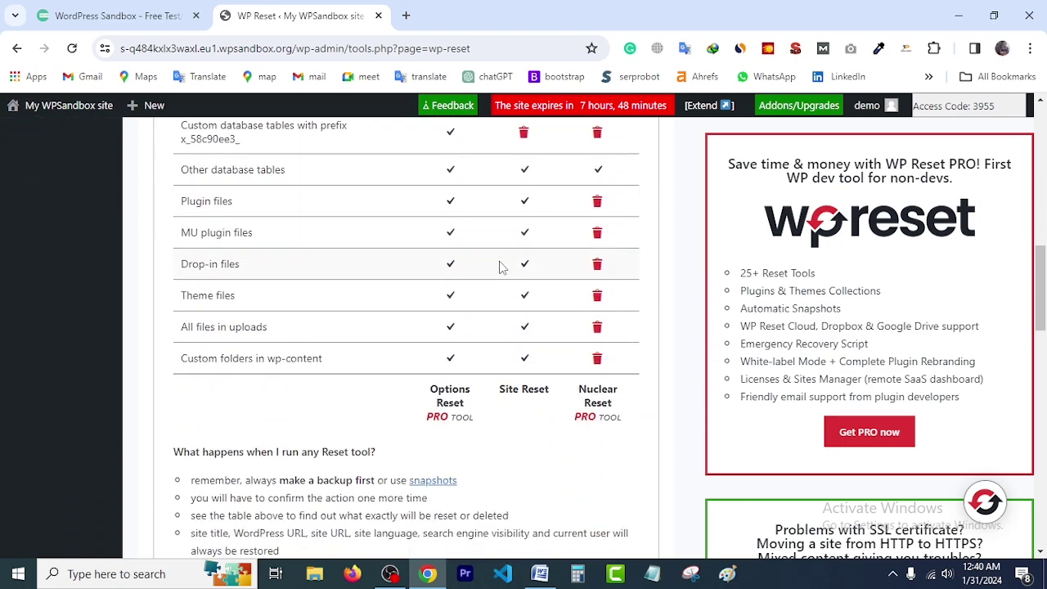
scroll(501, 262, "down", 5)
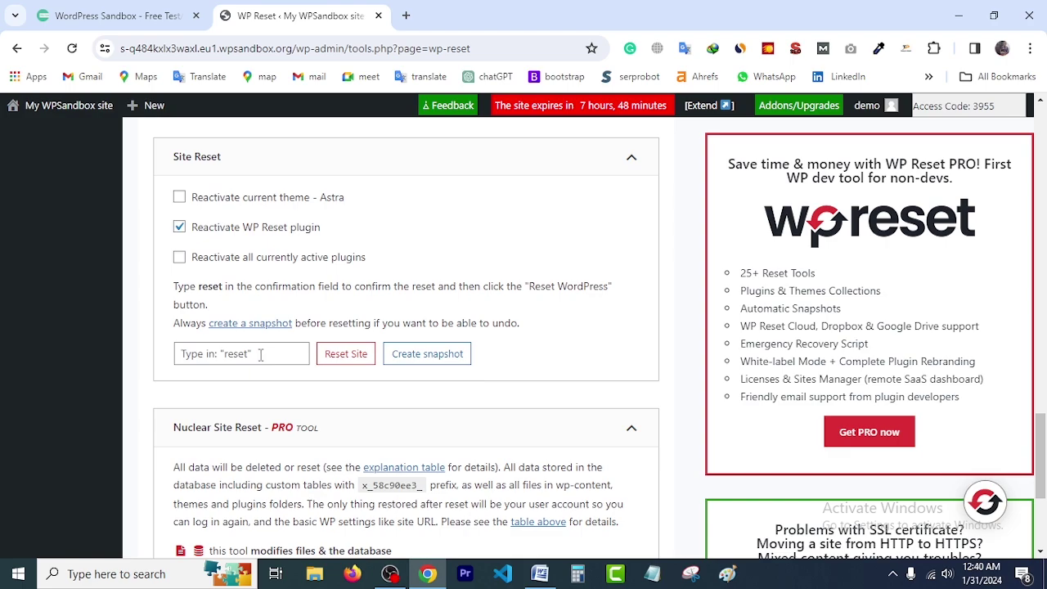
left_click(248, 353)
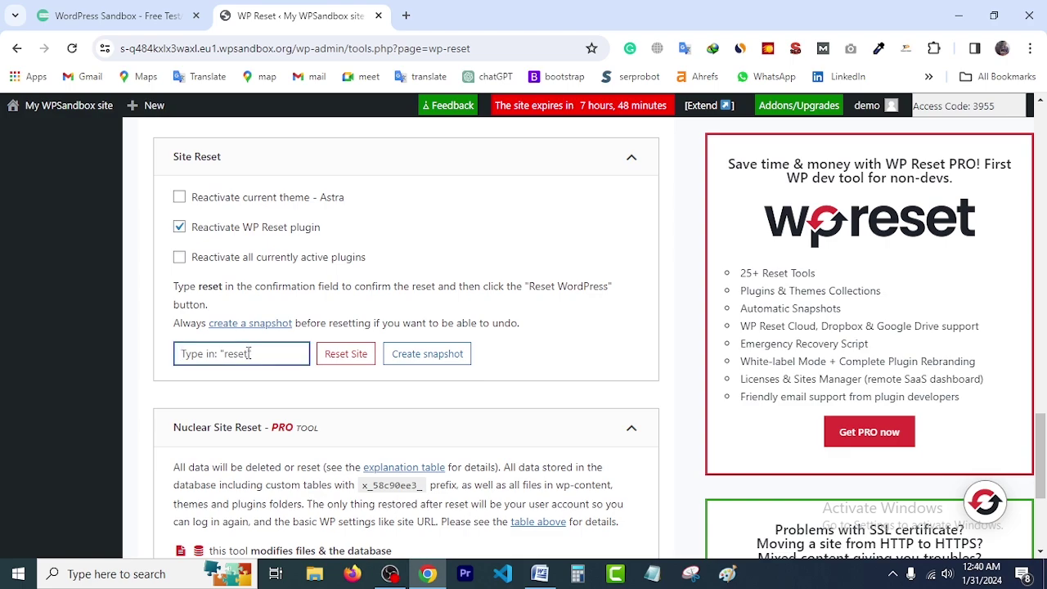
type("reset")
left_click(346, 354)
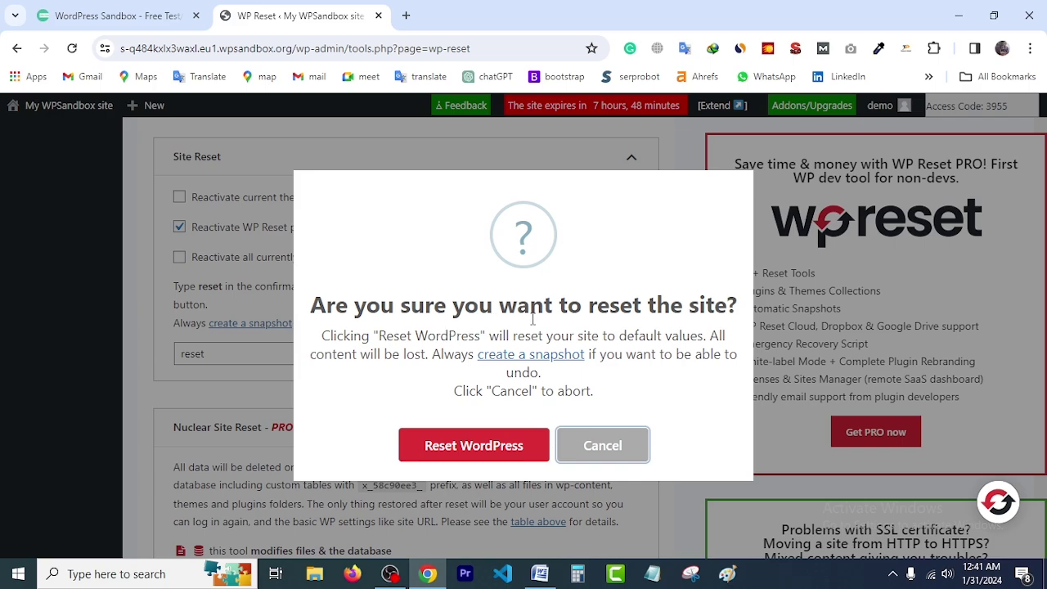
left_click(467, 450)
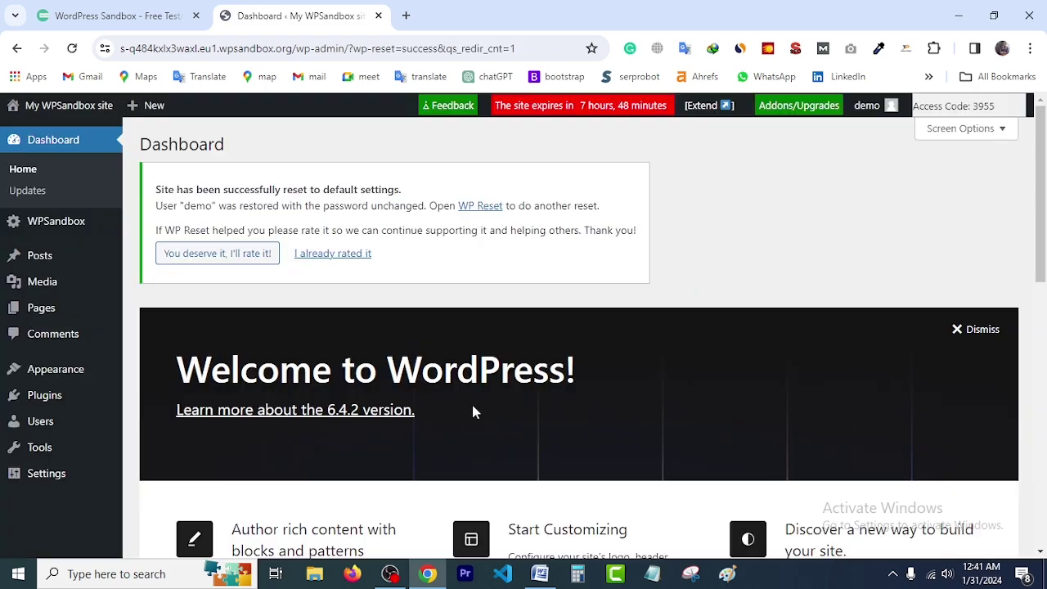
Open the list of installed themes and start adding a new theme
mouse_move(14, 375)
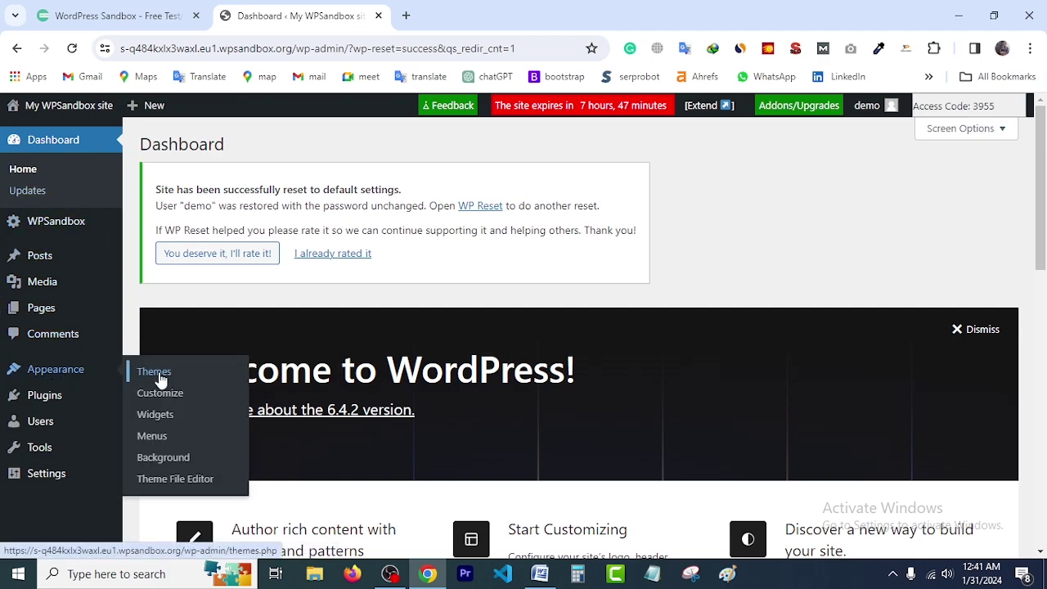
left_click(157, 374)
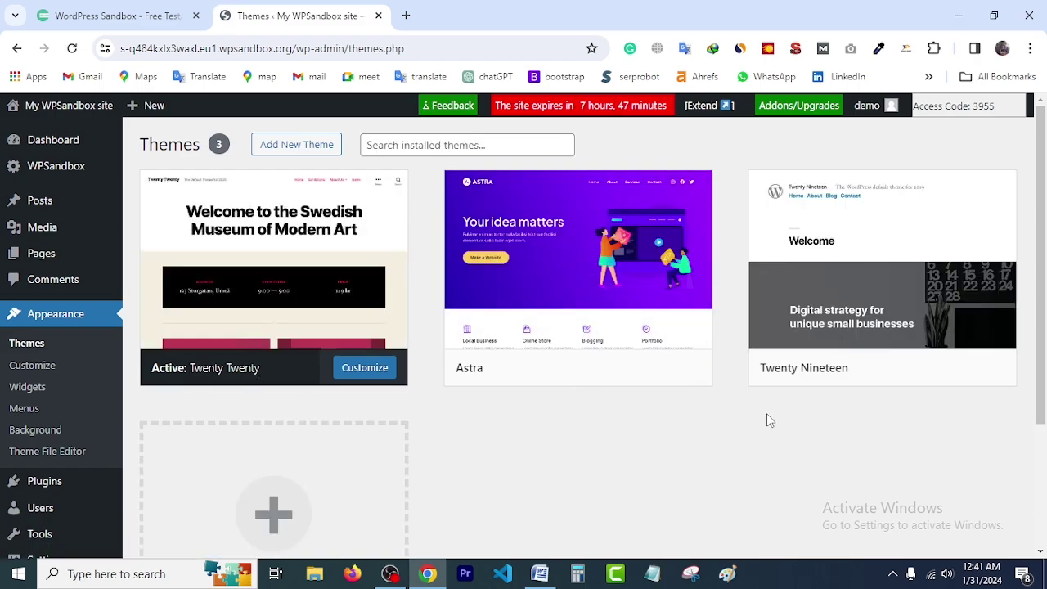
left_click(298, 145)
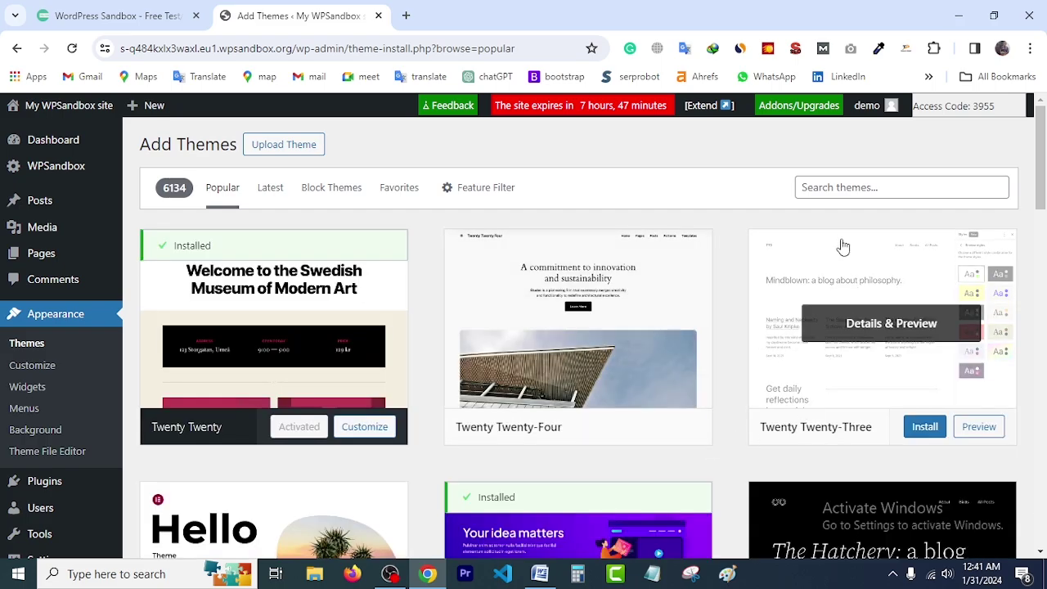
Search the theme directory for "shop" and look through the results
left_click(830, 193)
type("shop")
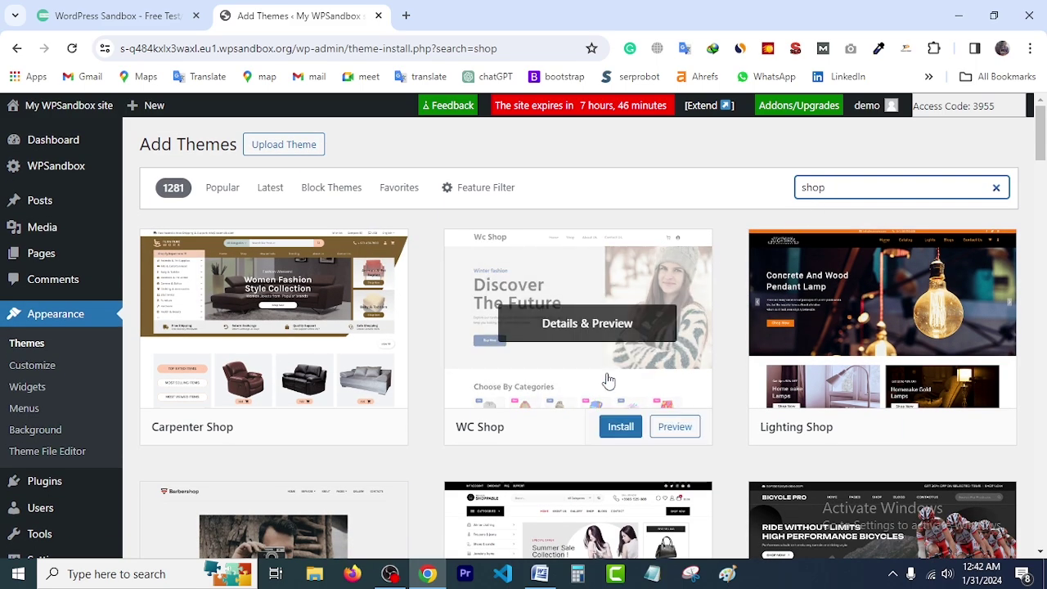
scroll(594, 413, "down", 1)
scroll(591, 416, "down", 1)
scroll(591, 415, "up", 2)
Search the theme directory for "fashion" instead, then install and activate the WC Fashion theme
left_click(996, 187)
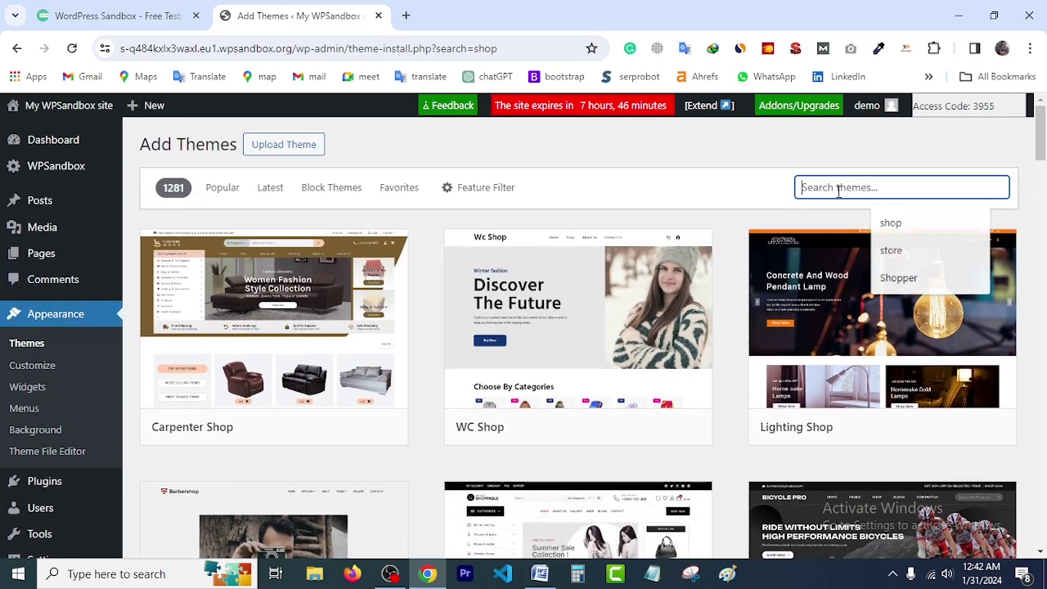
left_click(838, 187)
type("fashion")
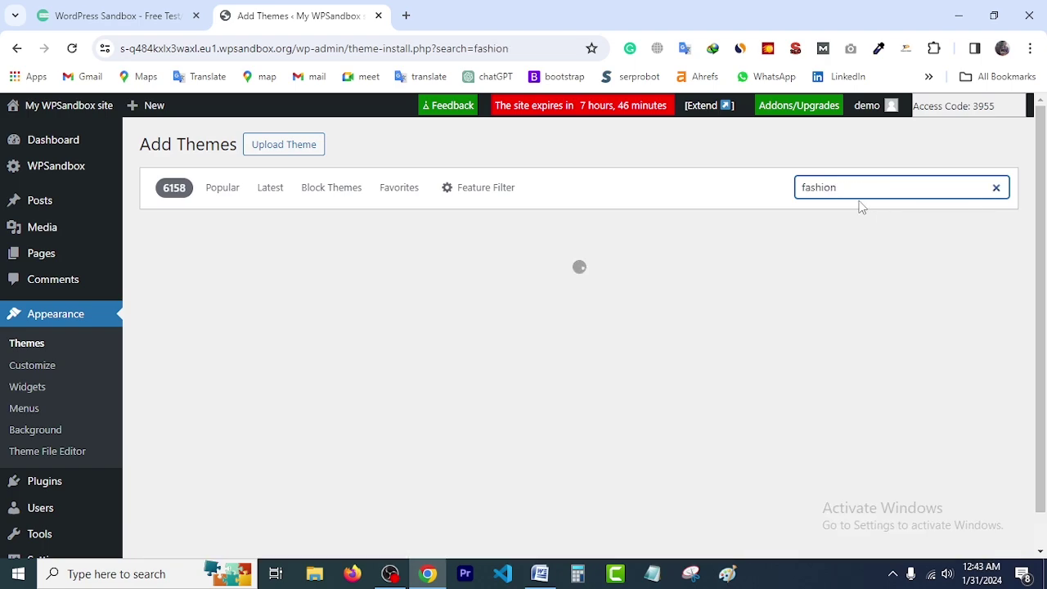
scroll(666, 368, "down", 3)
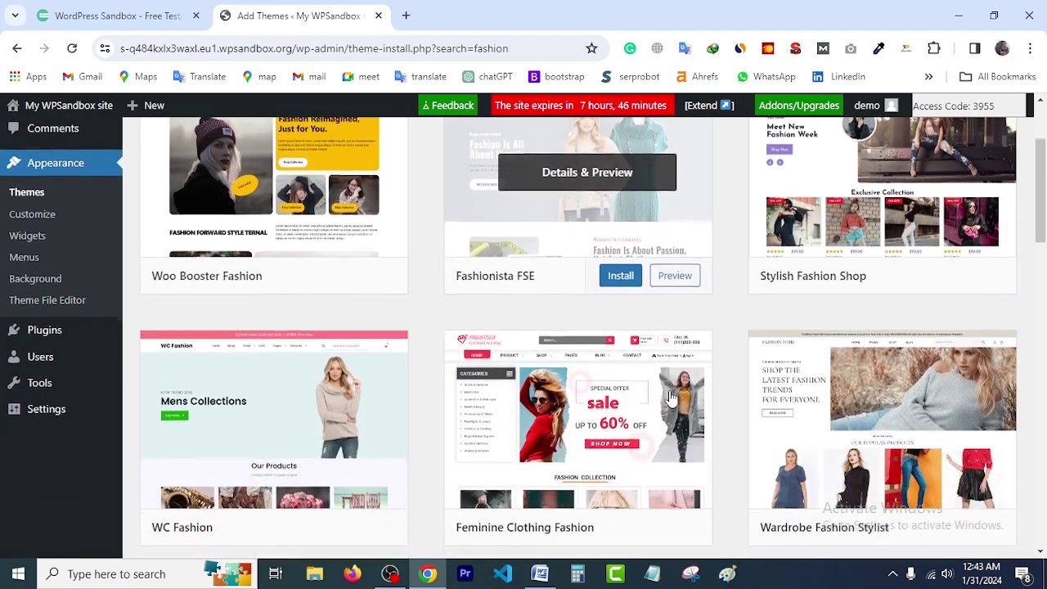
scroll(669, 397, "down", 1)
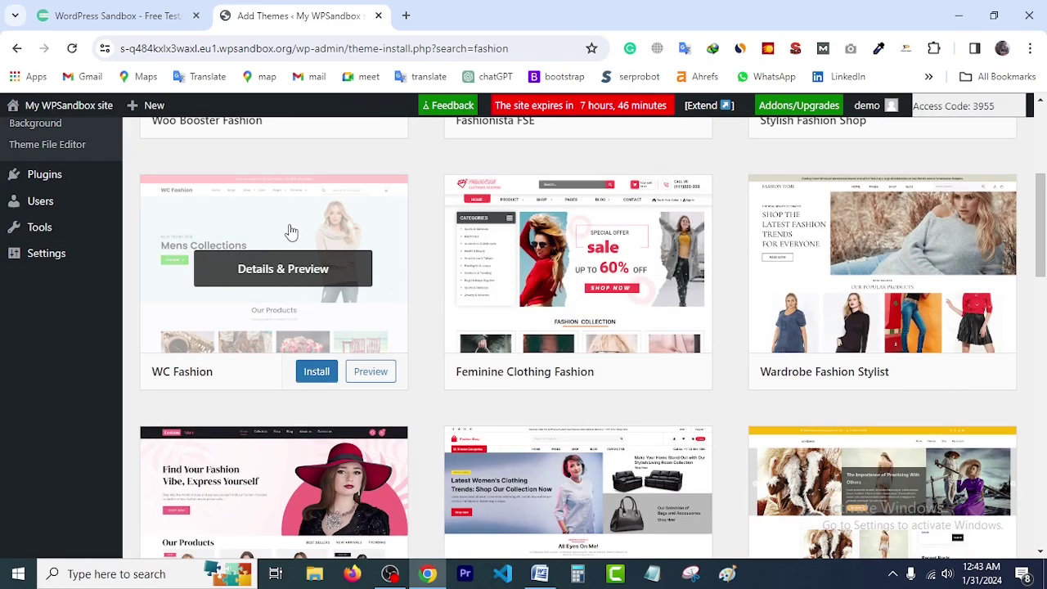
left_click(317, 373)
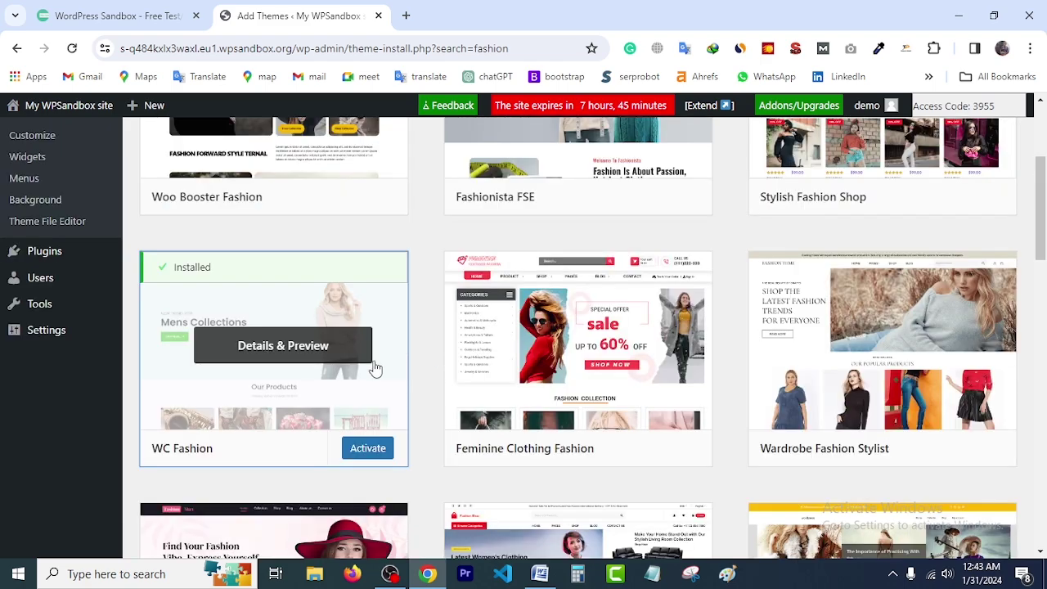
left_click(374, 454)
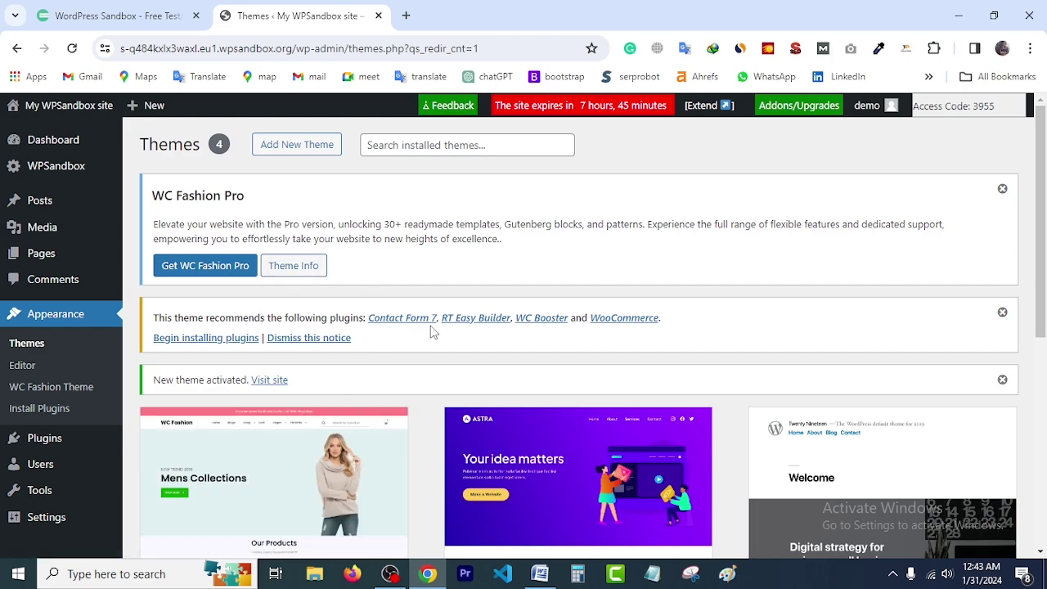
Bulk install all the plugins recommended by the theme: Contact Form 7, RT Easy Builder, WC Booster and WooCommerce
left_click(202, 339)
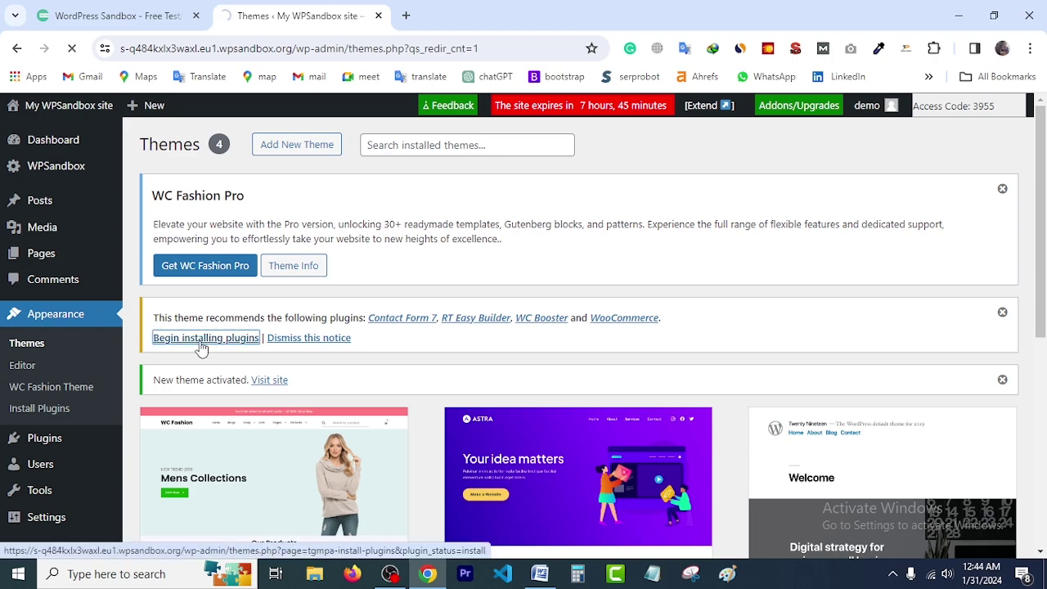
scroll(326, 347, "down", 2)
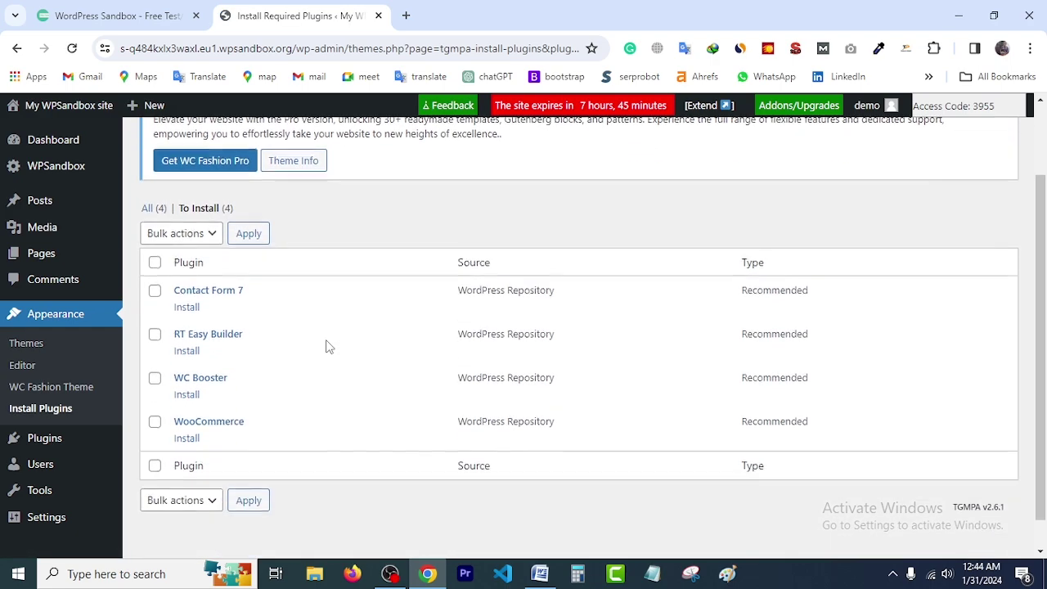
scroll(325, 346, "up", 2)
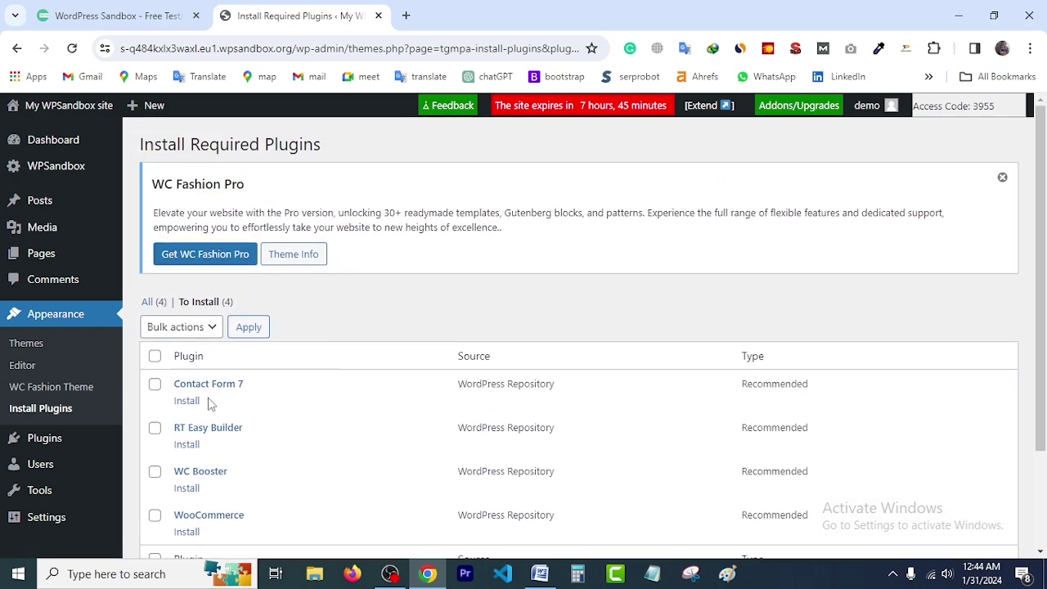
scroll(214, 407, "down", 1)
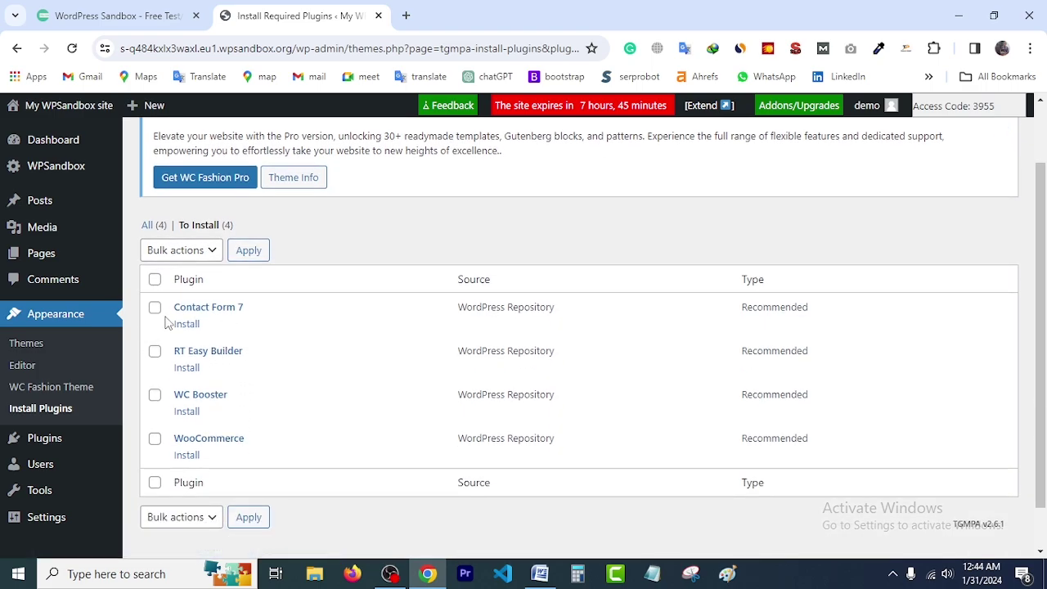
left_click(154, 280)
left_click(212, 250)
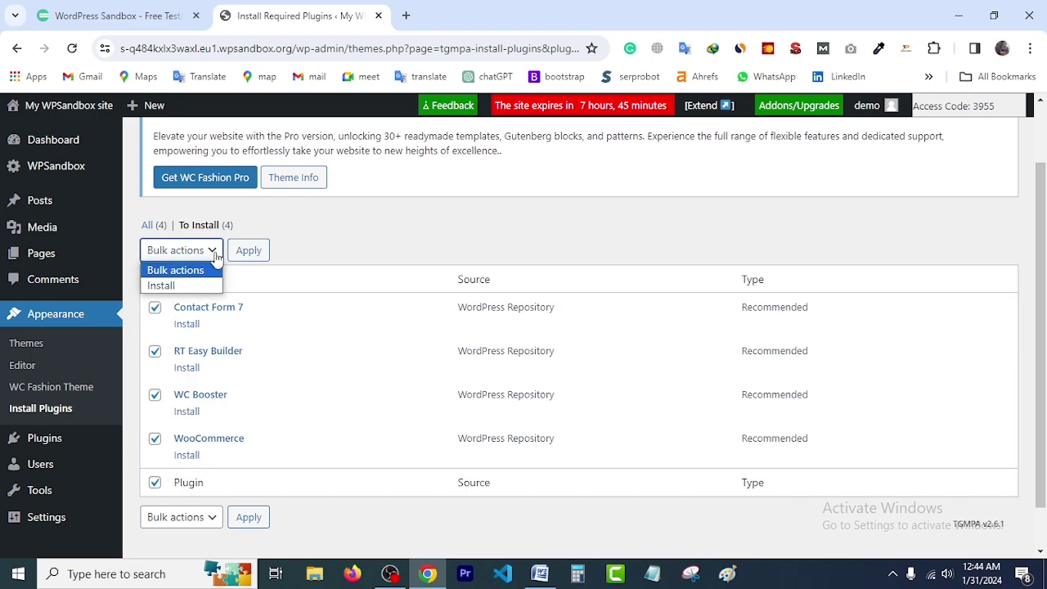
left_click(177, 286)
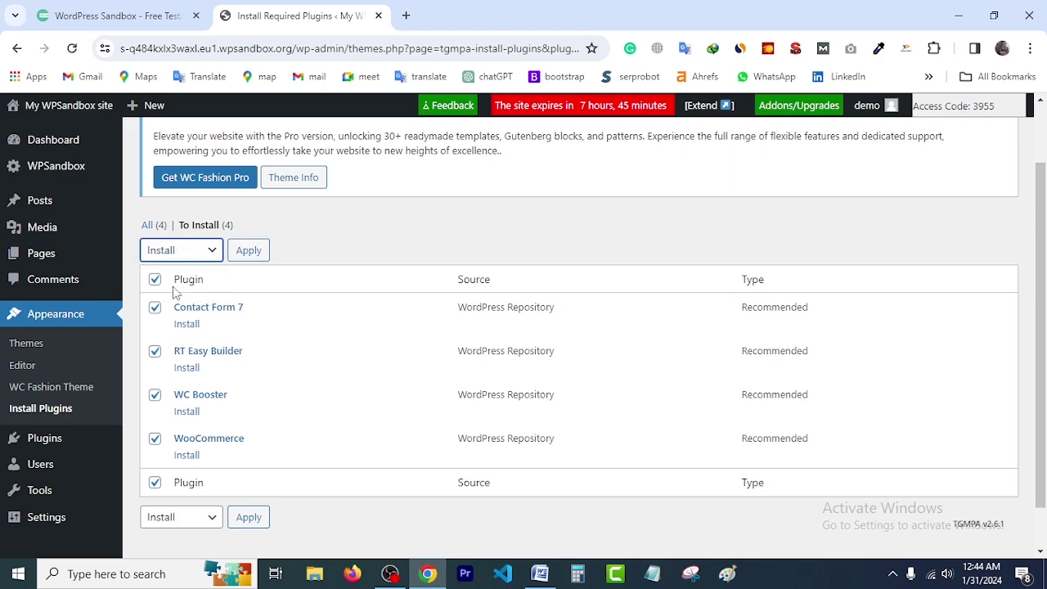
left_click(249, 250)
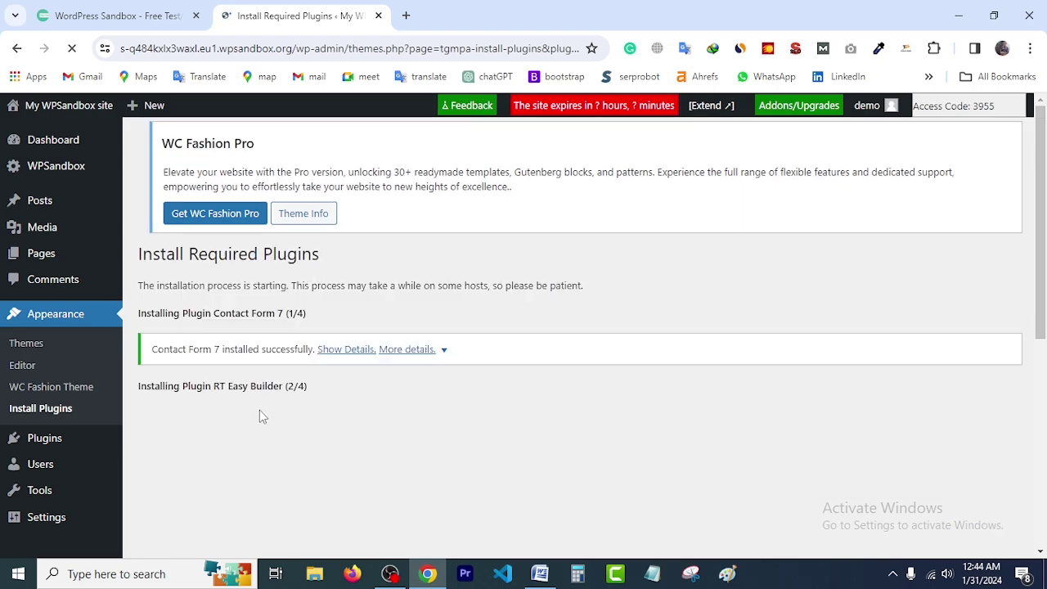
Return to the required plugins installer and bulk activate Contact Form 7, RT Easy Builder, WC Booster and WooCommerce
scroll(377, 425, "down", 2)
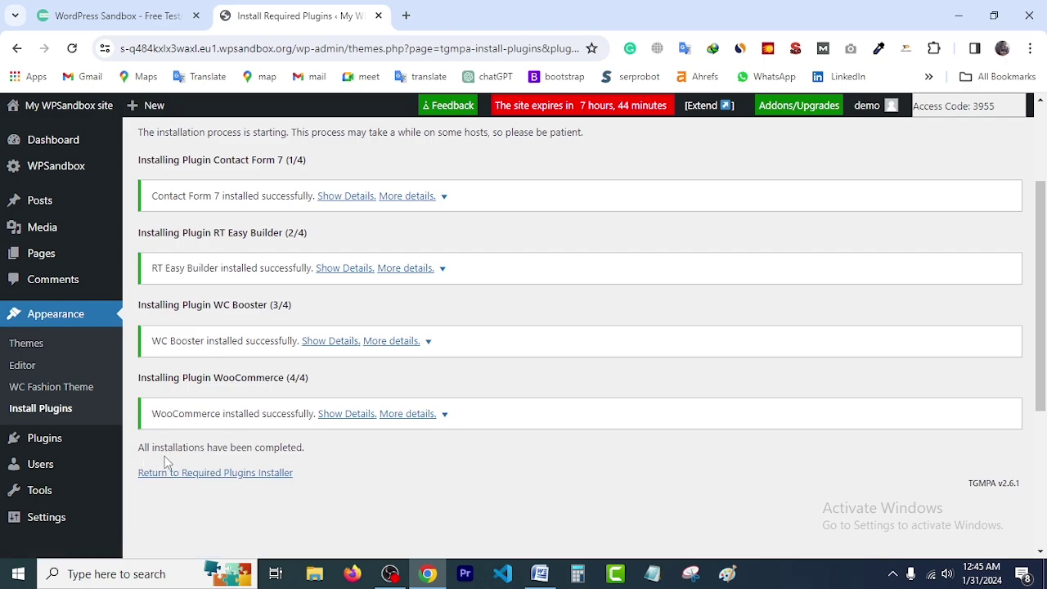
right_click(237, 482)
left_click(238, 481)
left_click(238, 482)
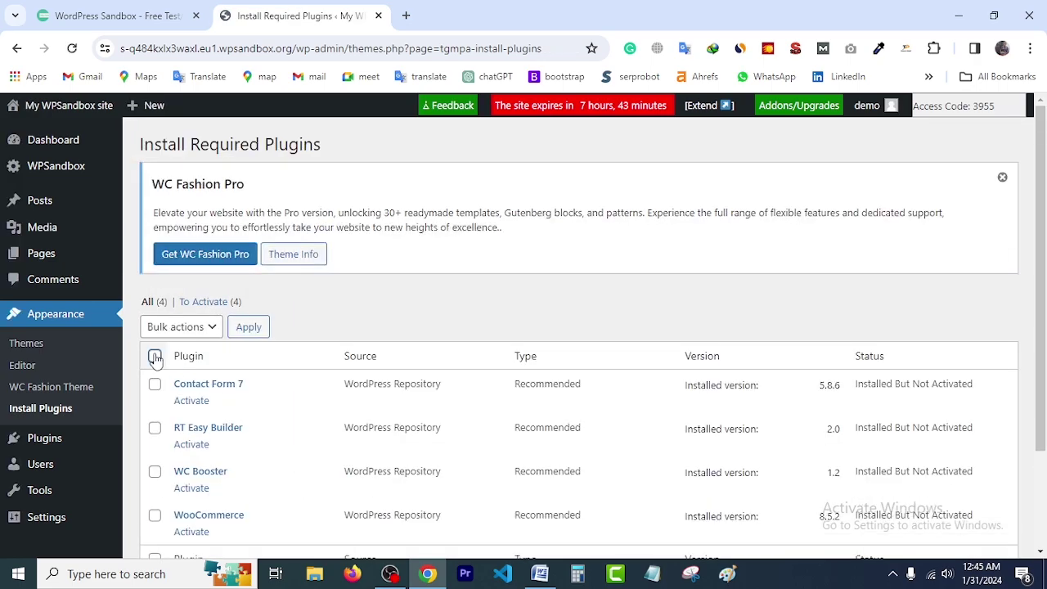
left_click(156, 358)
left_click(212, 331)
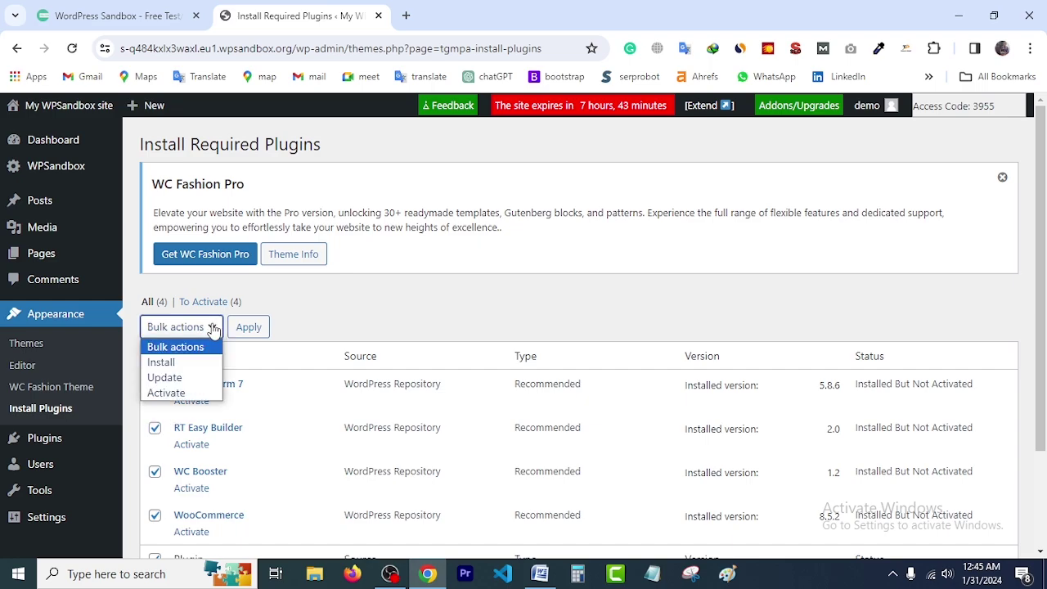
left_click(167, 394)
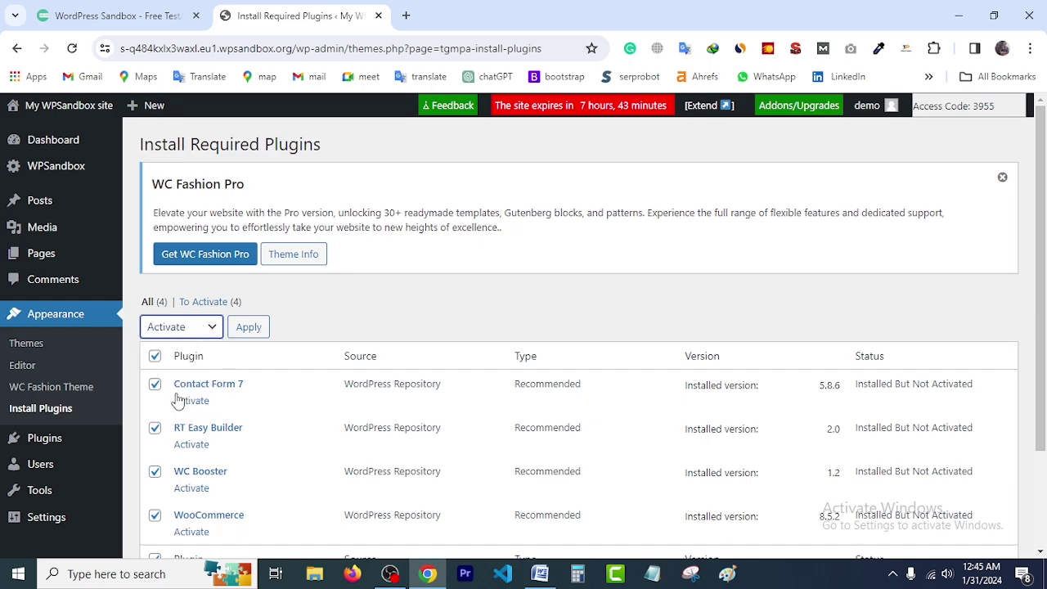
left_click(249, 328)
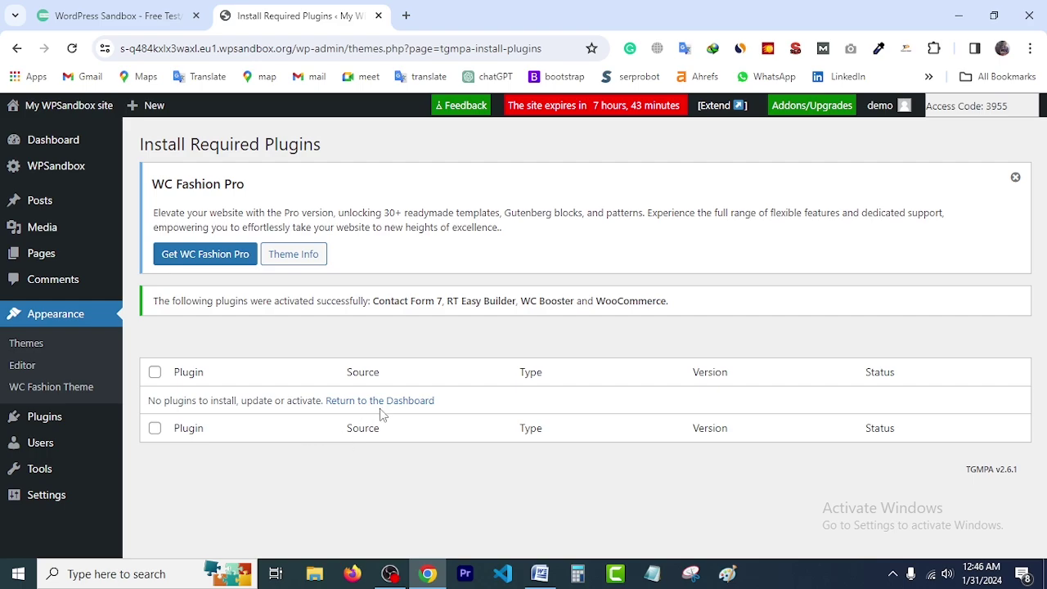
Reload the required plugins page and go back to the previous page
left_click(76, 50)
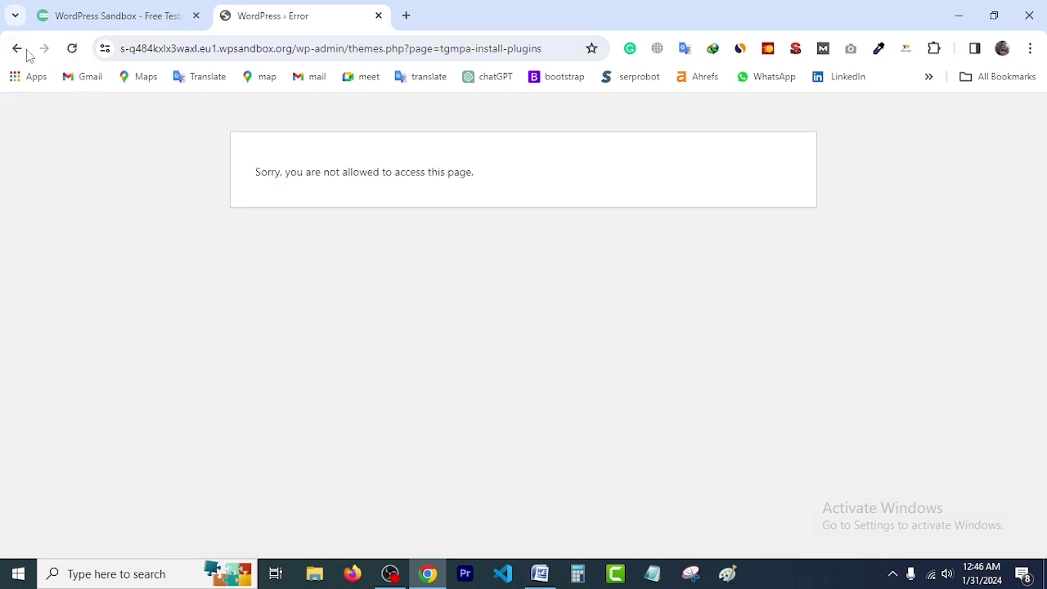
left_click(16, 48)
Switch to the Word document with the site's login details and copy the WordPress admin area address
left_click(542, 572)
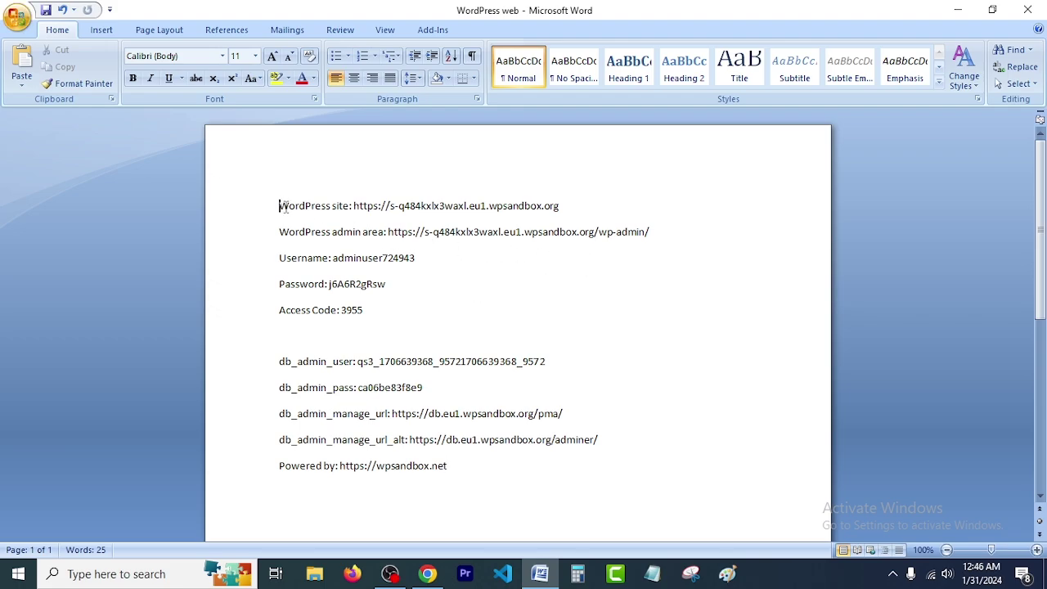
left_click_drag(281, 205, 411, 318)
left_click(448, 315)
left_click_drag(653, 236, 394, 232)
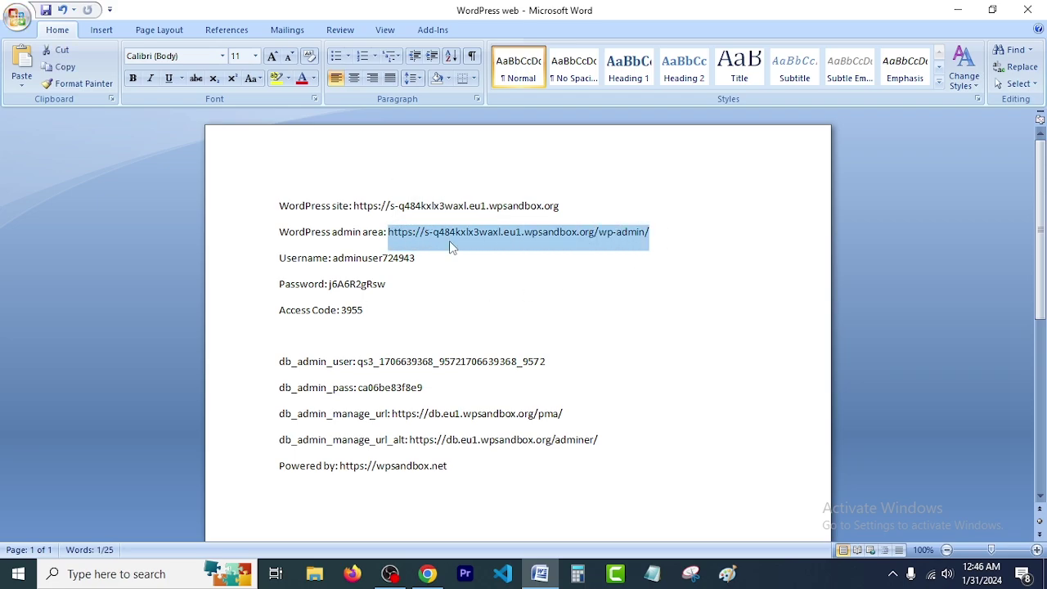
right_click(450, 235)
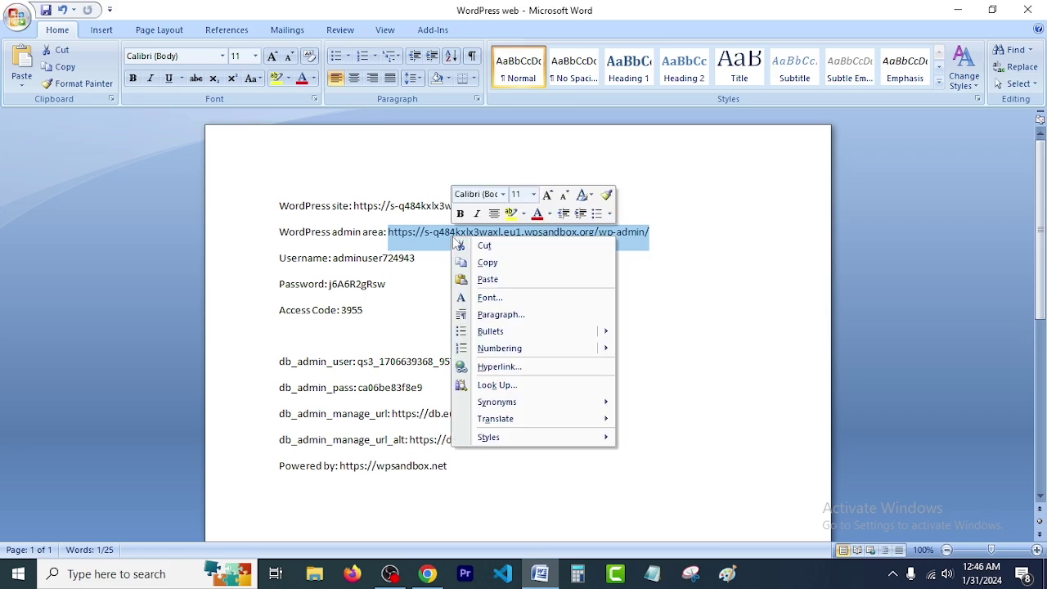
left_click(487, 262)
Switch back to Chrome and open the copied WordPress admin area address in a new tab
left_click(427, 574)
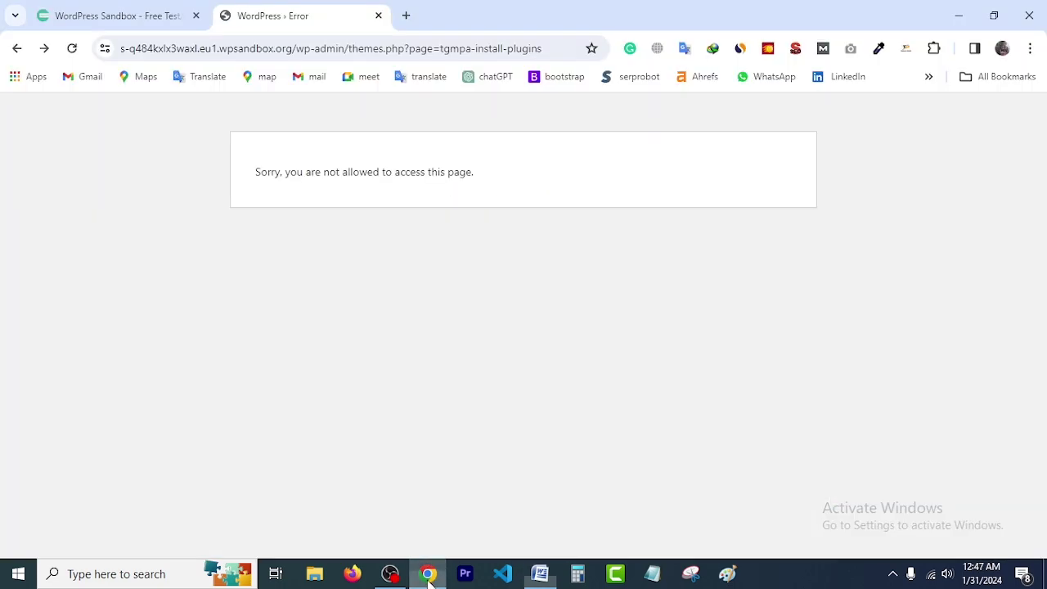
left_click(405, 16)
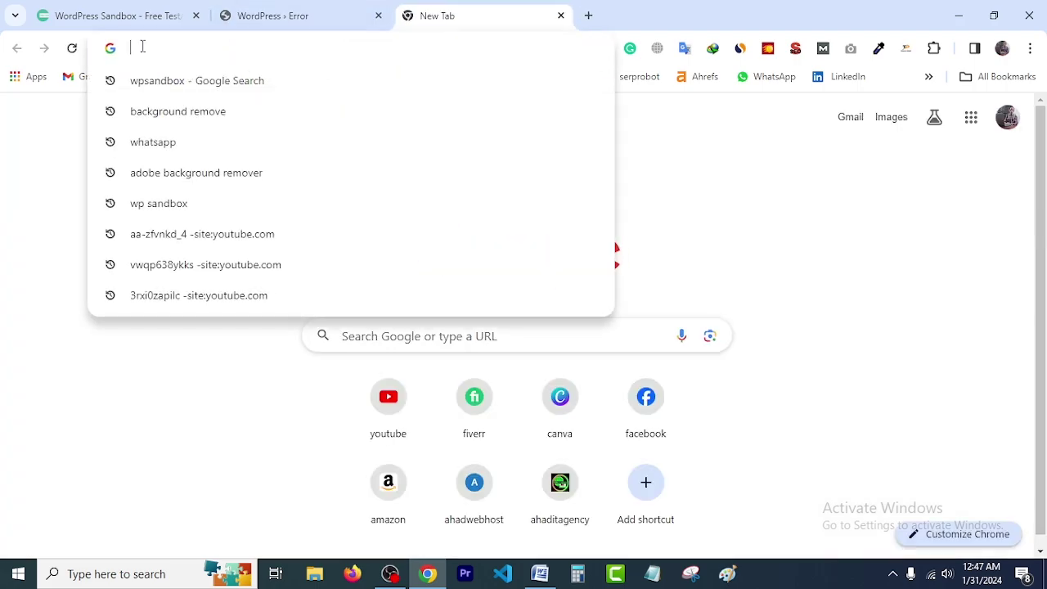
right_click(141, 48)
left_click(189, 175)
key("Return")
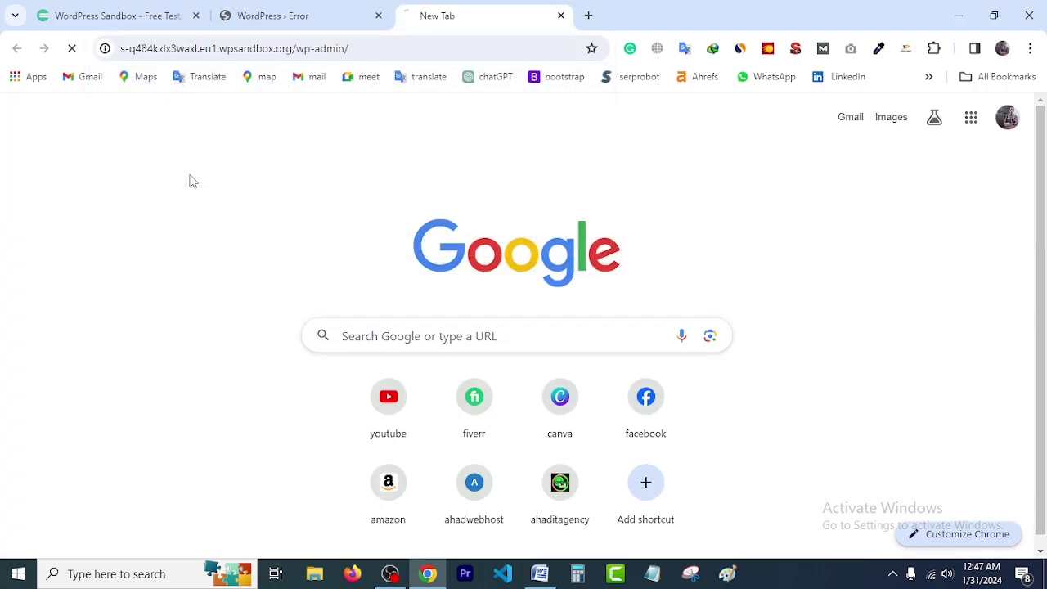
Open the Rise Demo Importer page in a new tab and start installing and activating its importer plugin
left_click(393, 48)
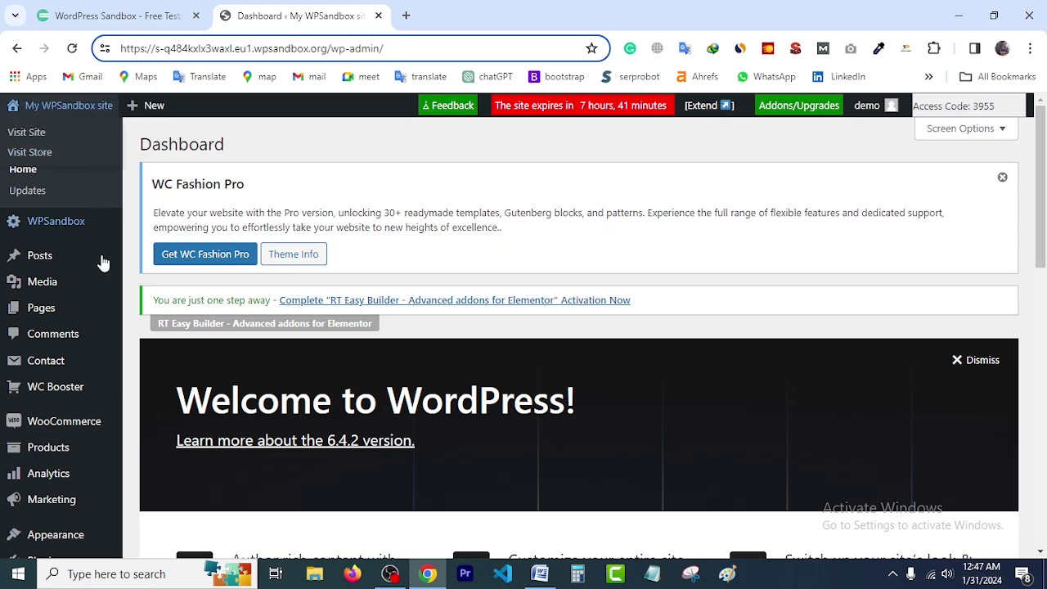
scroll(100, 337, "down", 2)
scroll(97, 339, "down", 2)
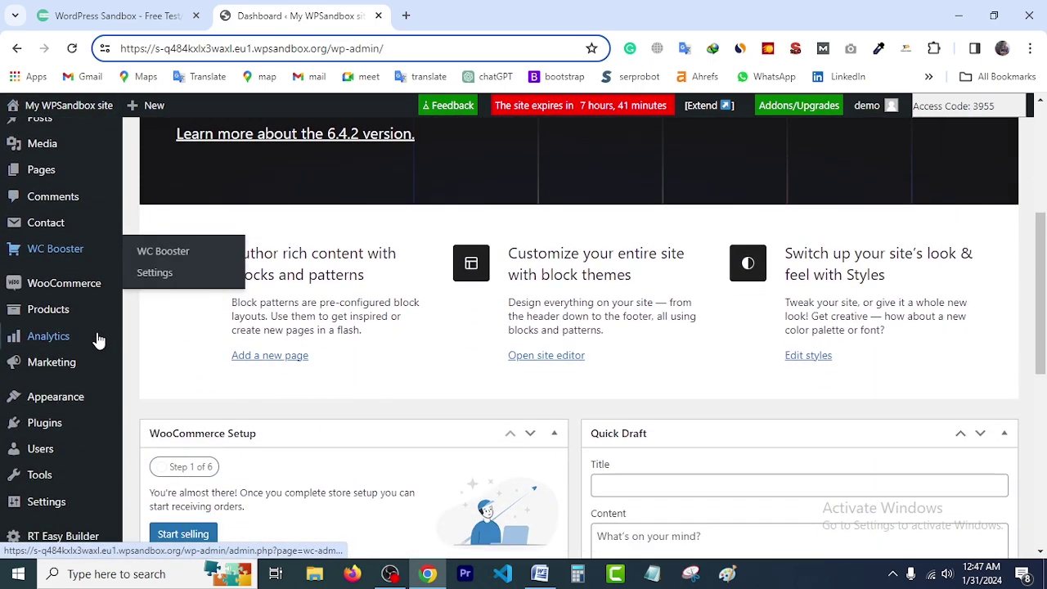
mouse_move(54, 397)
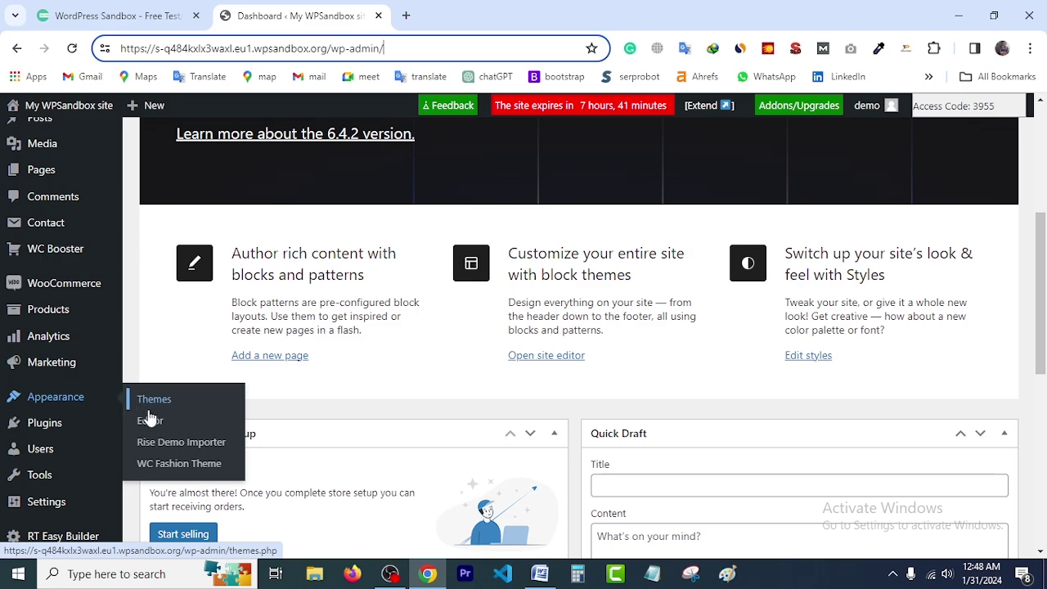
right_click(190, 449)
left_click(270, 237)
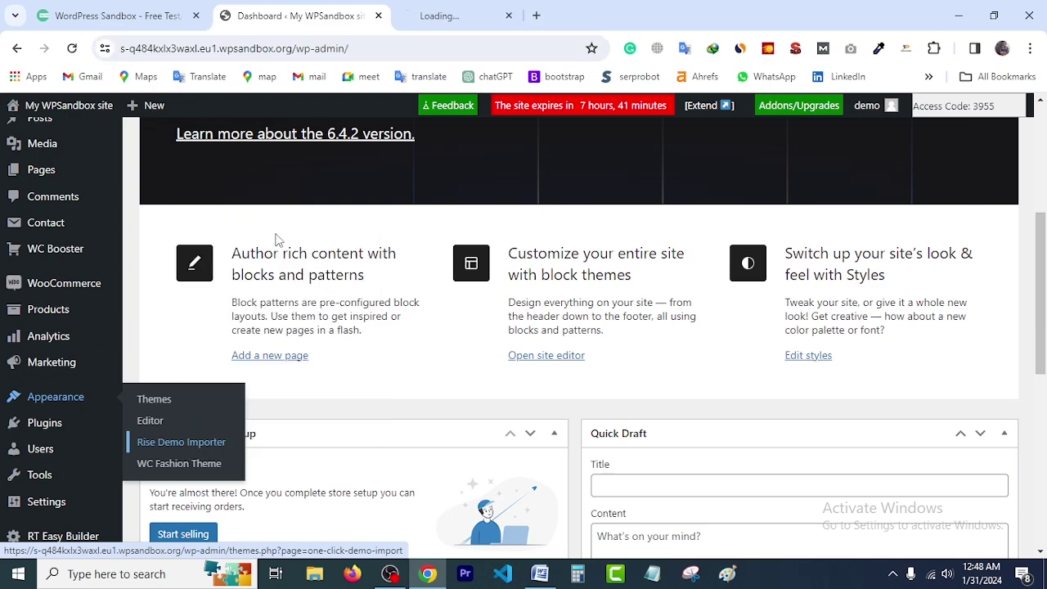
left_click(470, 17)
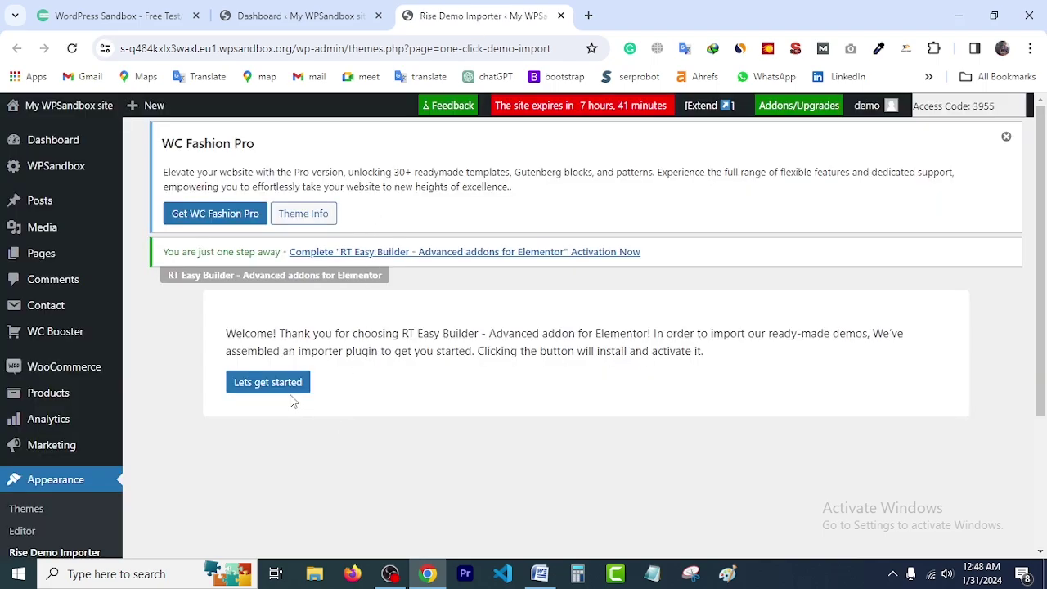
left_click(271, 386)
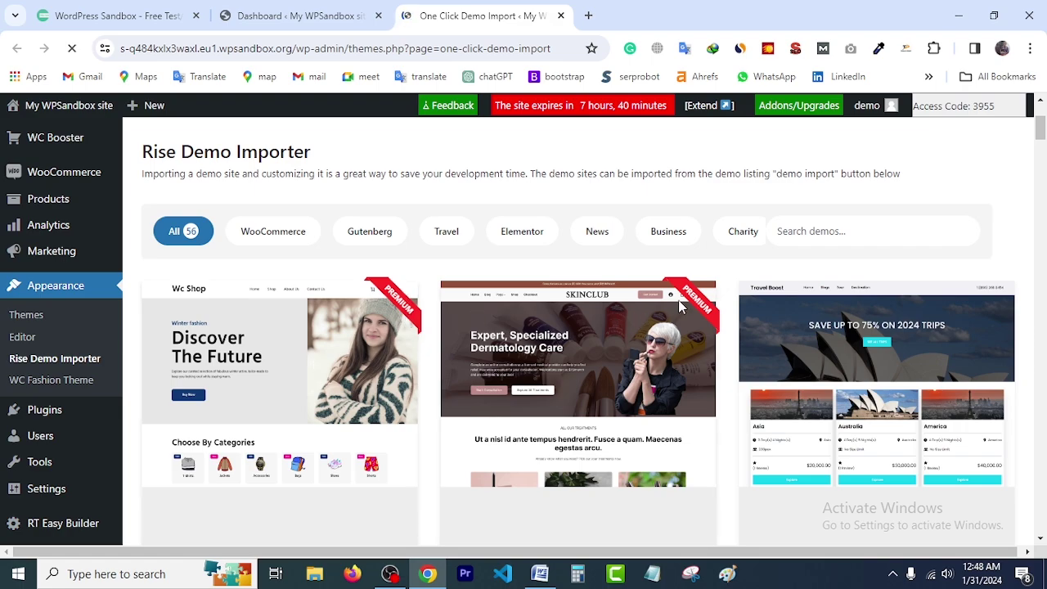
Browse the ready-made demos in the Rise Demo Importer and compare which are premium and which can be imported
scroll(664, 350, "down", 2)
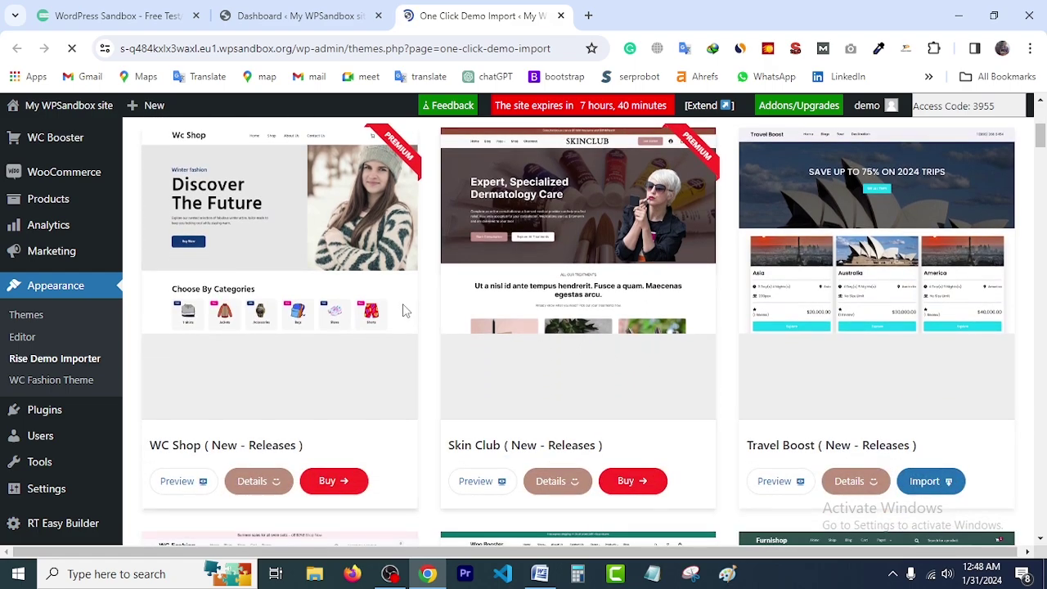
scroll(402, 311, "down", 5)
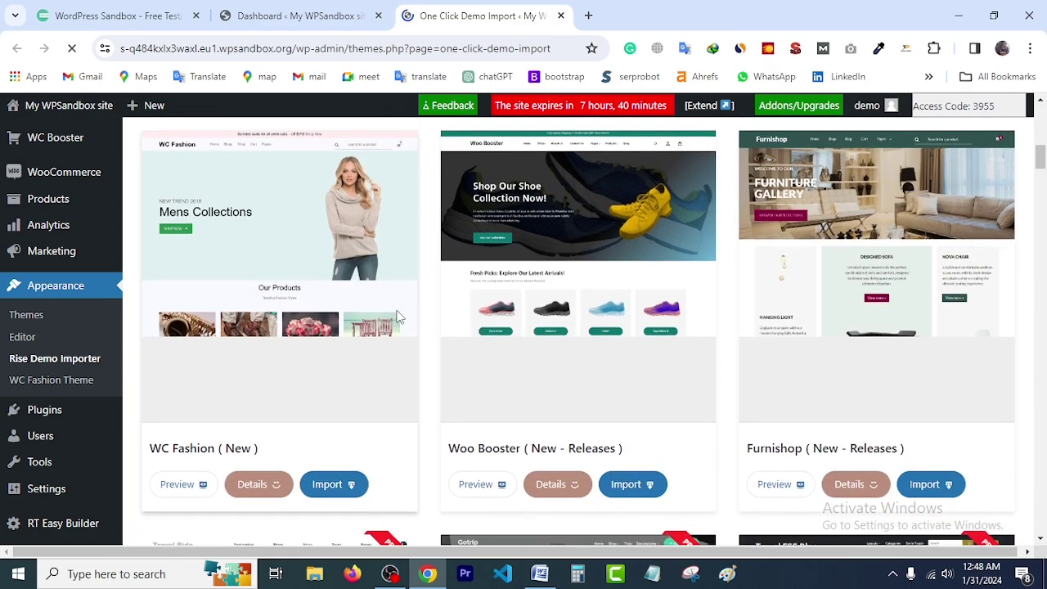
scroll(397, 317, "down", 2)
scroll(397, 317, "down", 4)
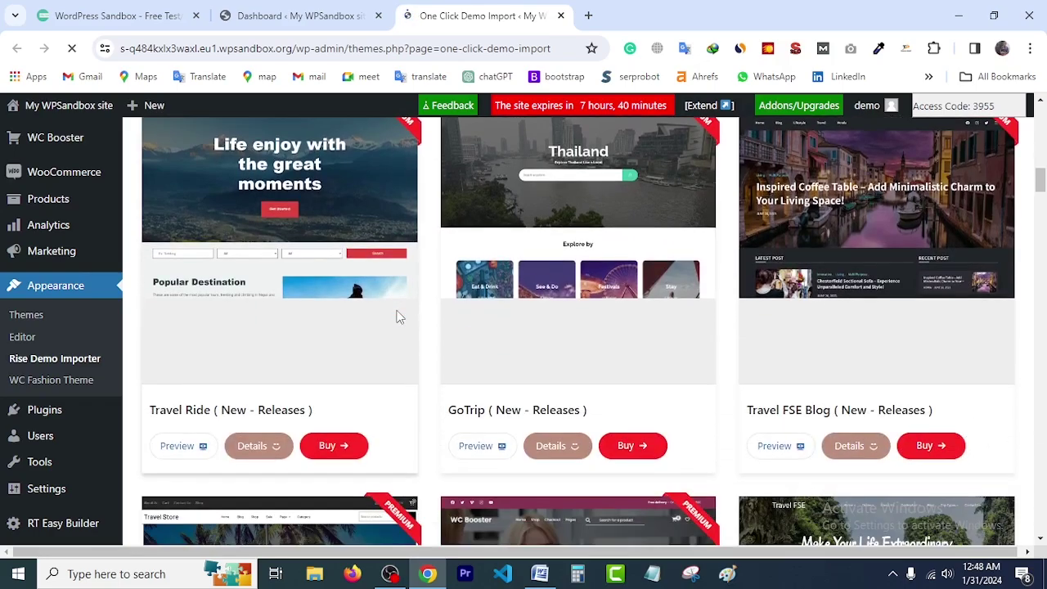
scroll(399, 317, "down", 8)
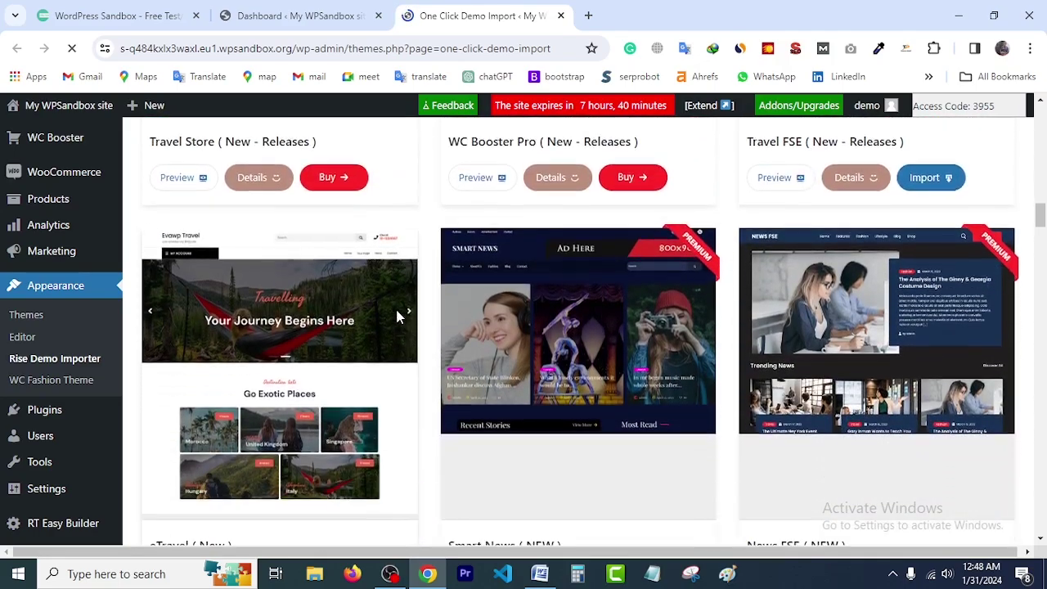
scroll(398, 315, "down", 4)
scroll(398, 318, "down", 2)
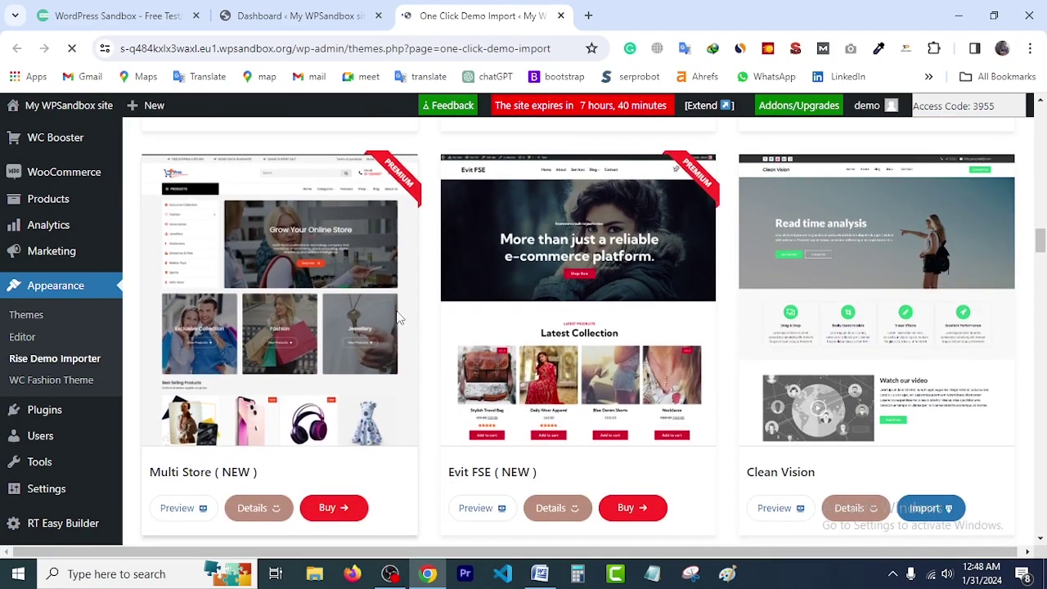
scroll(398, 318, "down", 2)
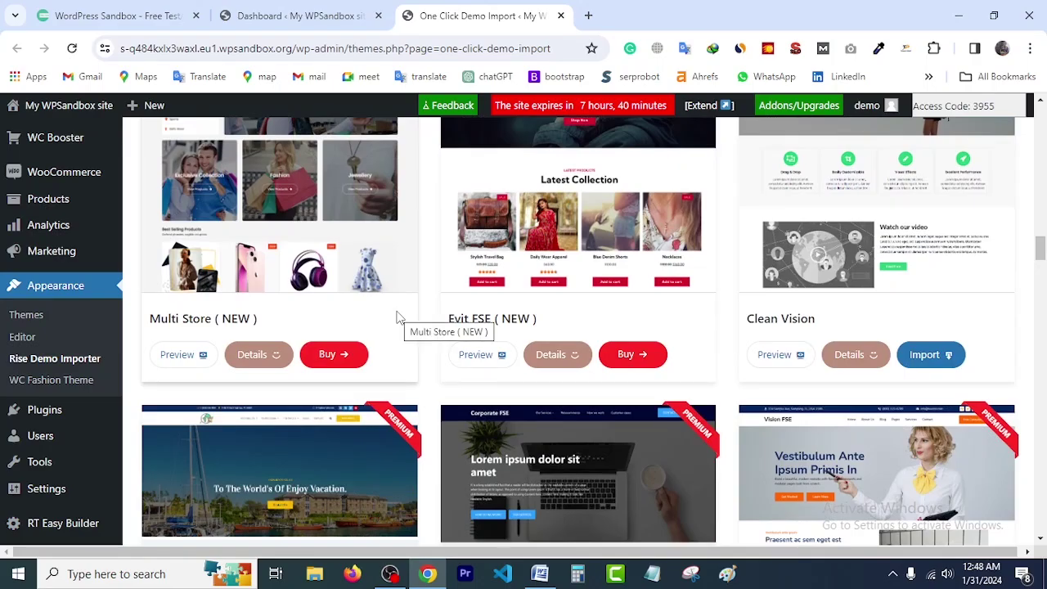
scroll(398, 317, "up", 20)
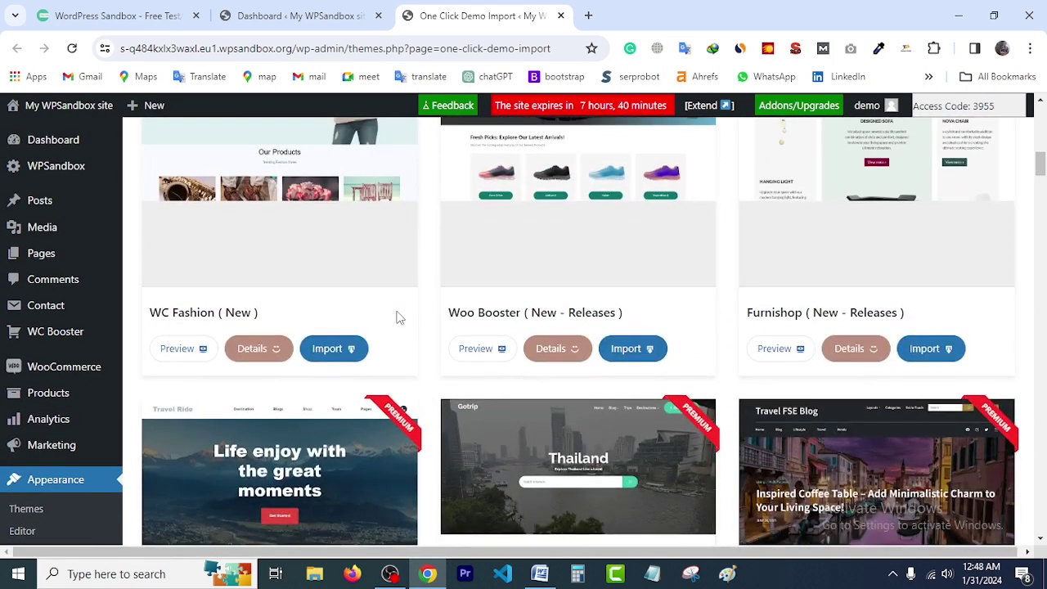
scroll(396, 317, "up", 6)
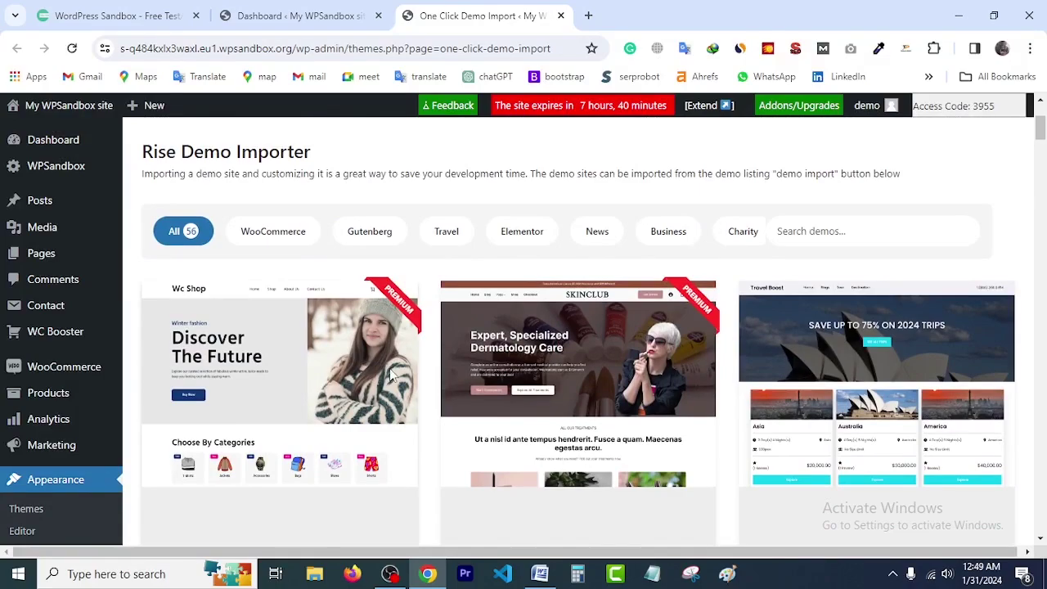
scroll(374, 390, "down", 1)
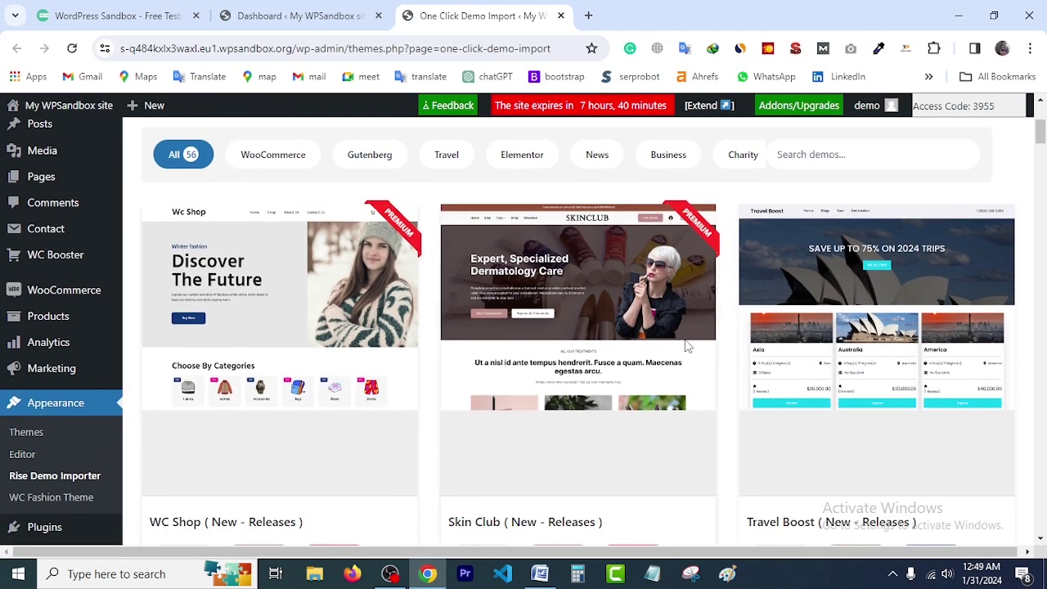
scroll(689, 350, "up", 3)
scroll(690, 350, "down", 3)
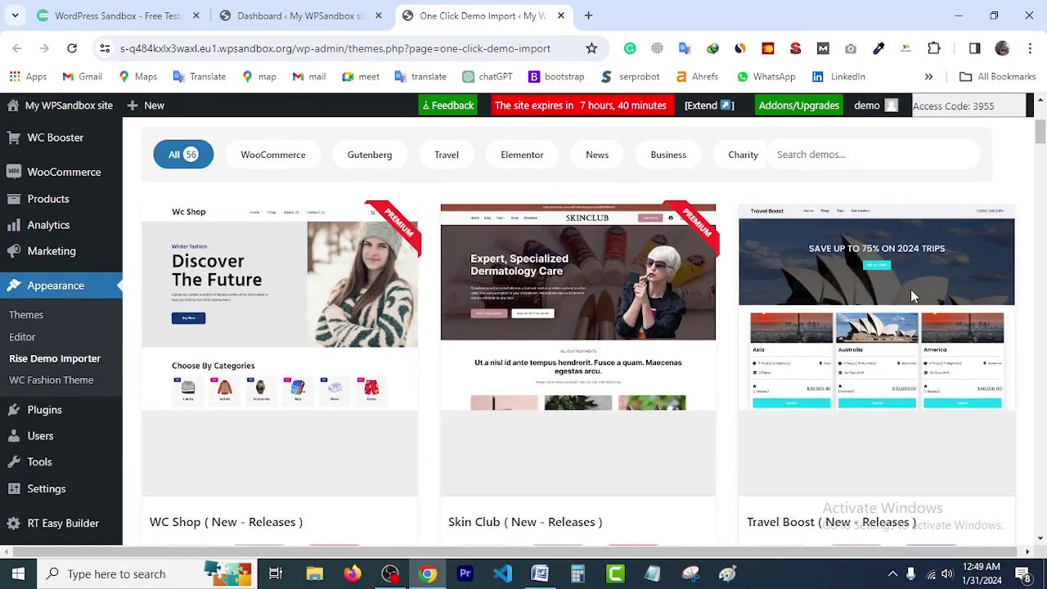
scroll(910, 288, "down", 1)
scroll(939, 334, "down", 1)
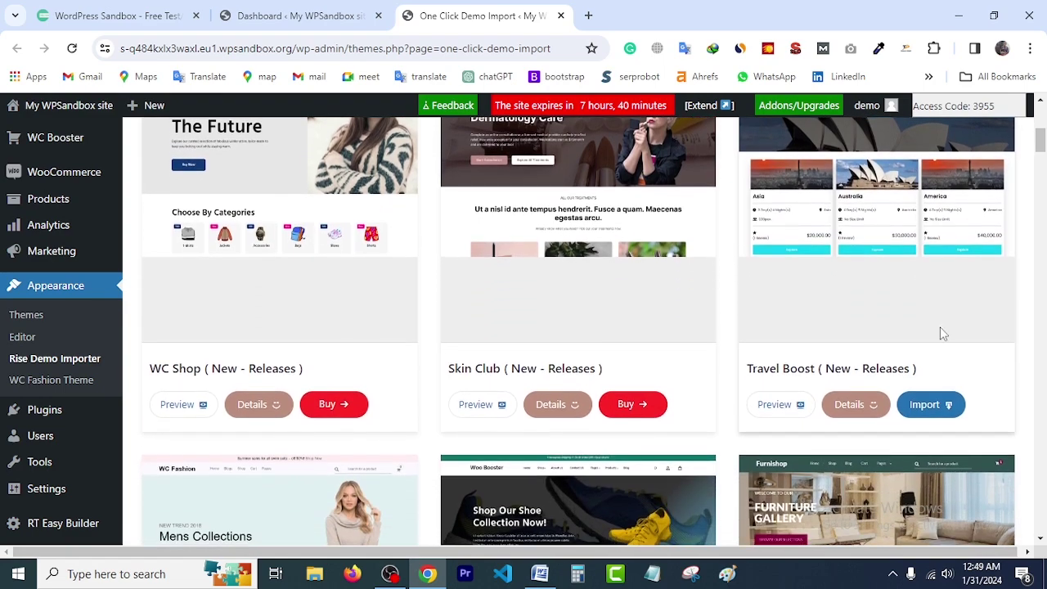
Choose the WC Fashion demo for import and continue with its required plugins WC Booster, Rise Blocks and WooCommerce
left_click(928, 412)
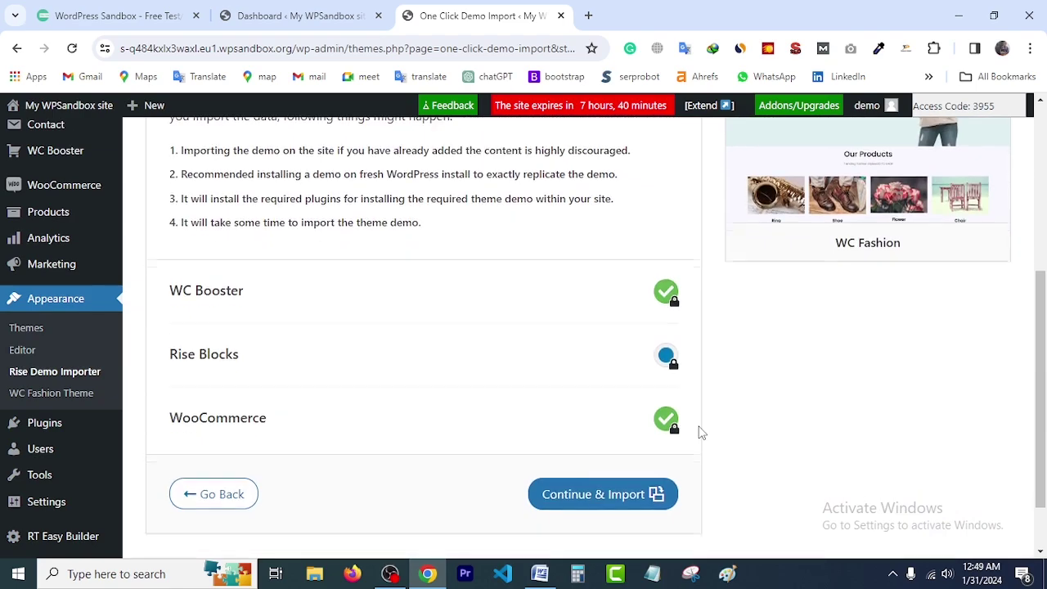
scroll(699, 433, "down", 1)
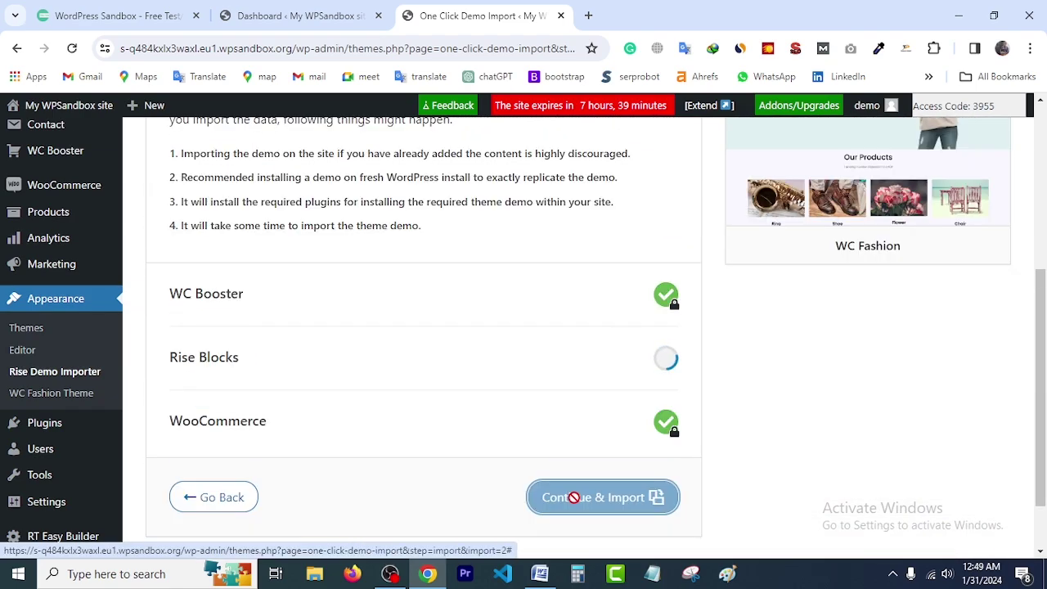
left_click(572, 497)
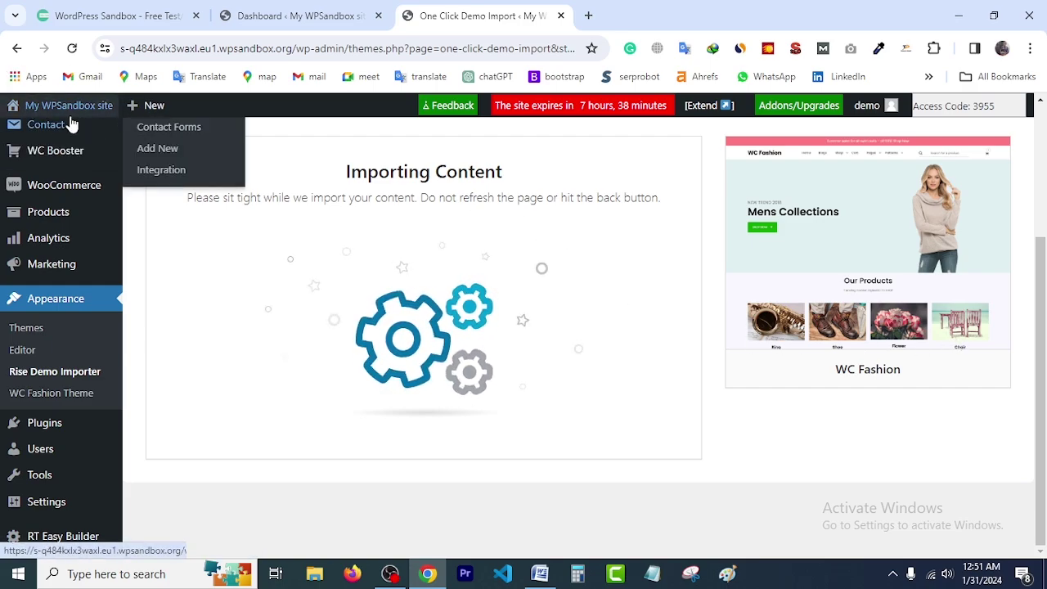
Open the live test site in a new tab and look over its homepage content
mouse_move(12, 113)
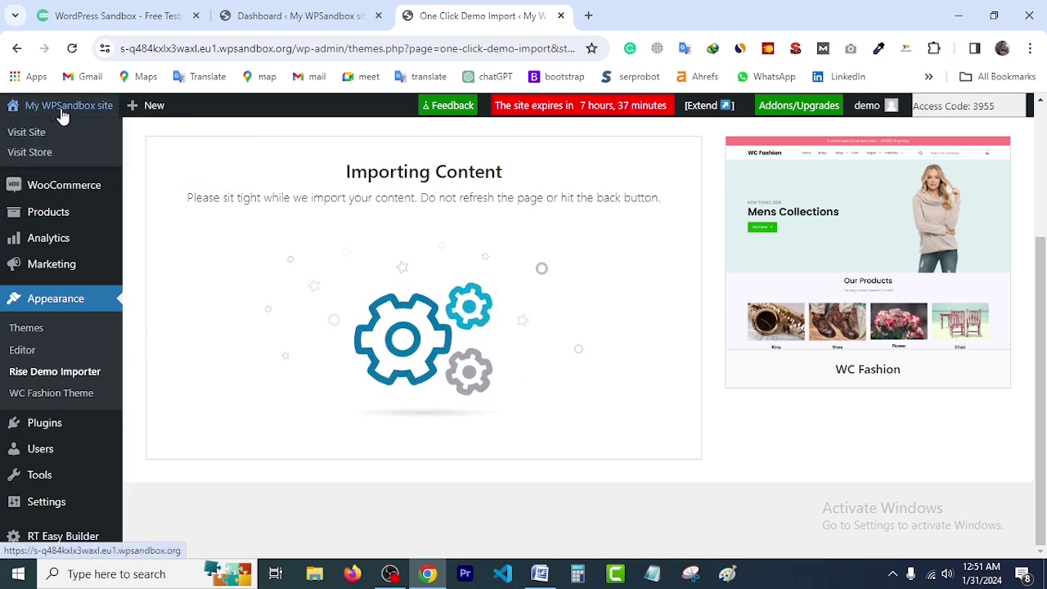
right_click(62, 107)
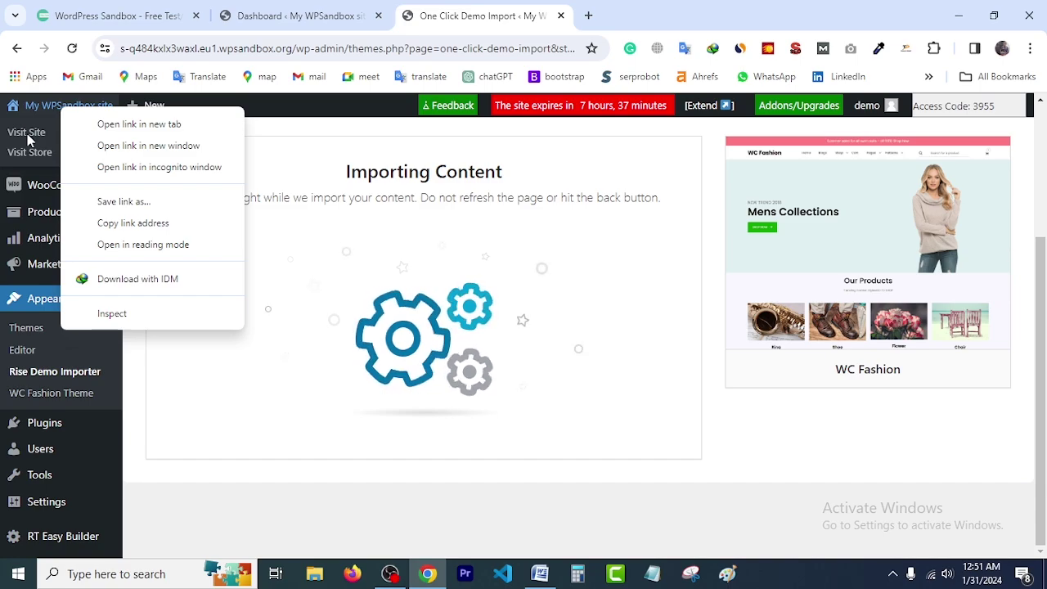
left_click(117, 126)
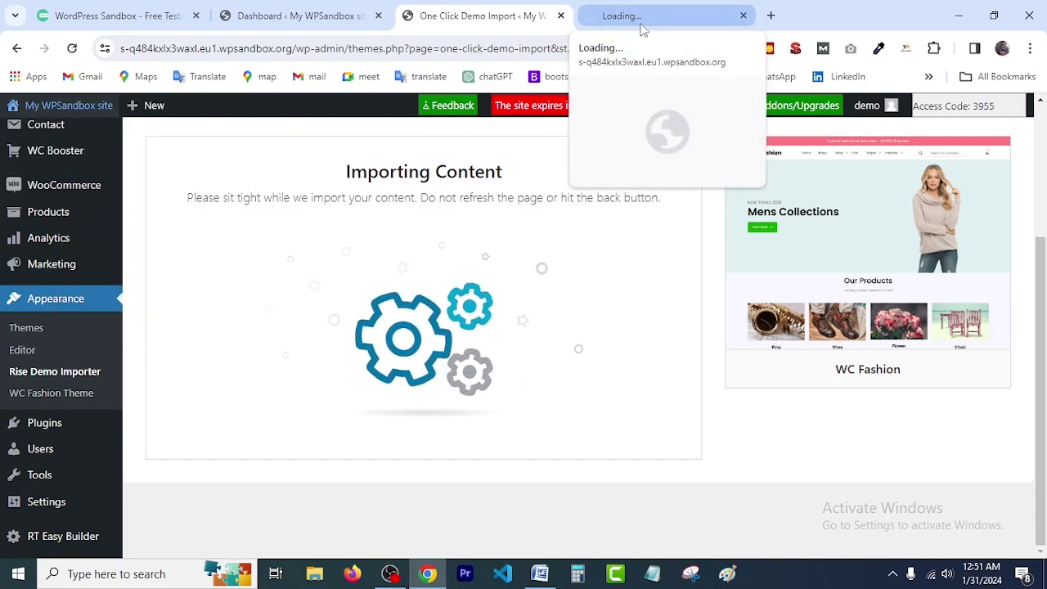
left_click(643, 14)
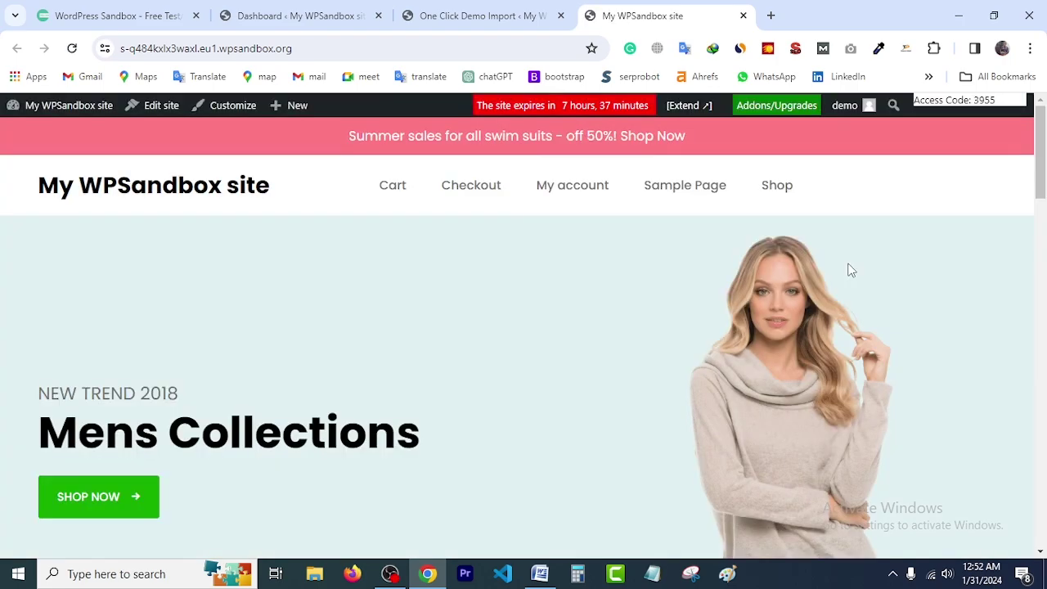
scroll(507, 390, "down", 6)
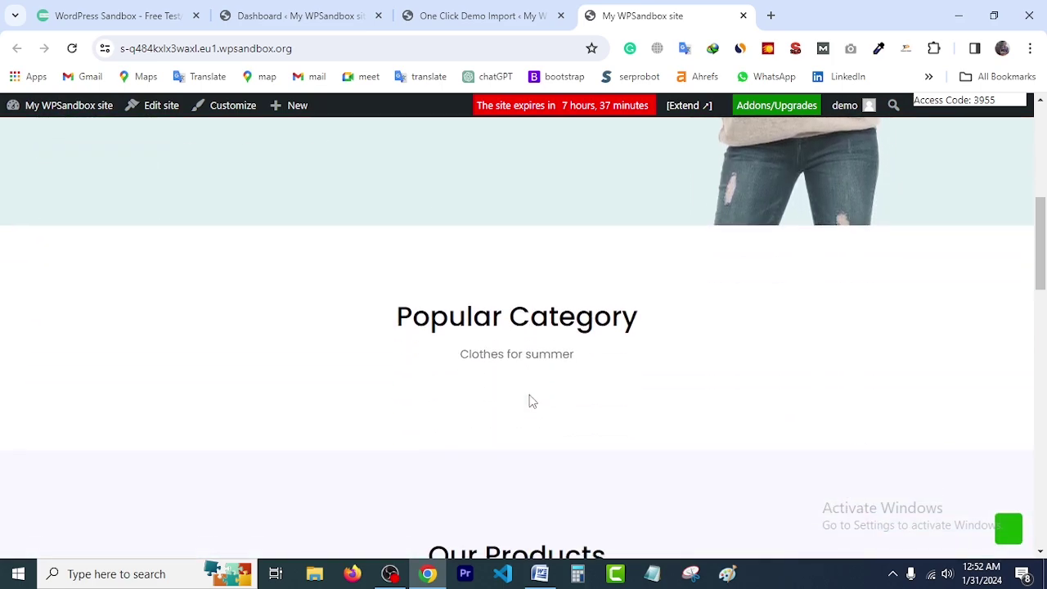
scroll(529, 401, "up", 6)
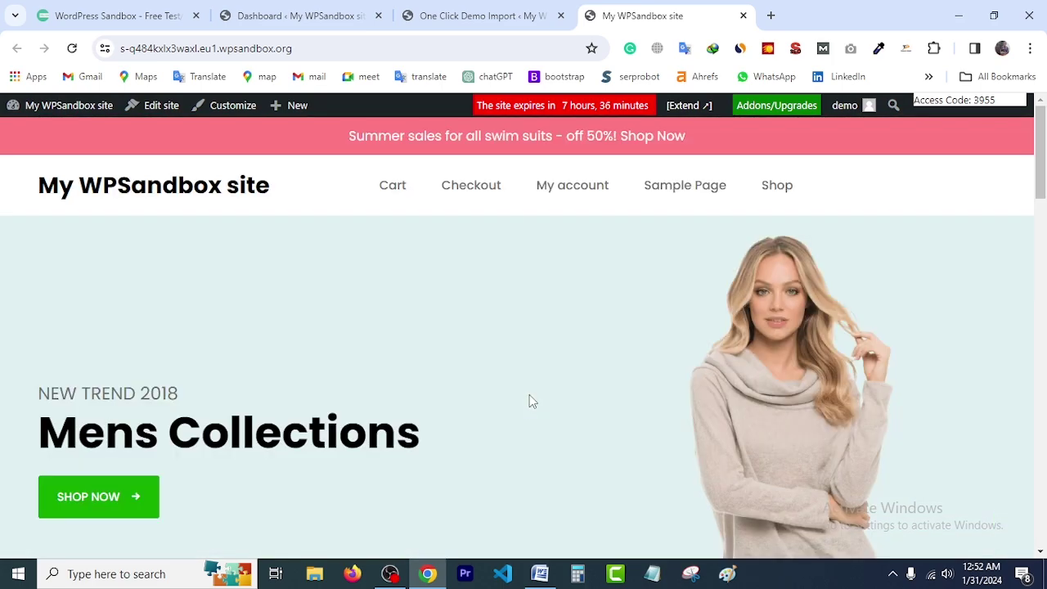